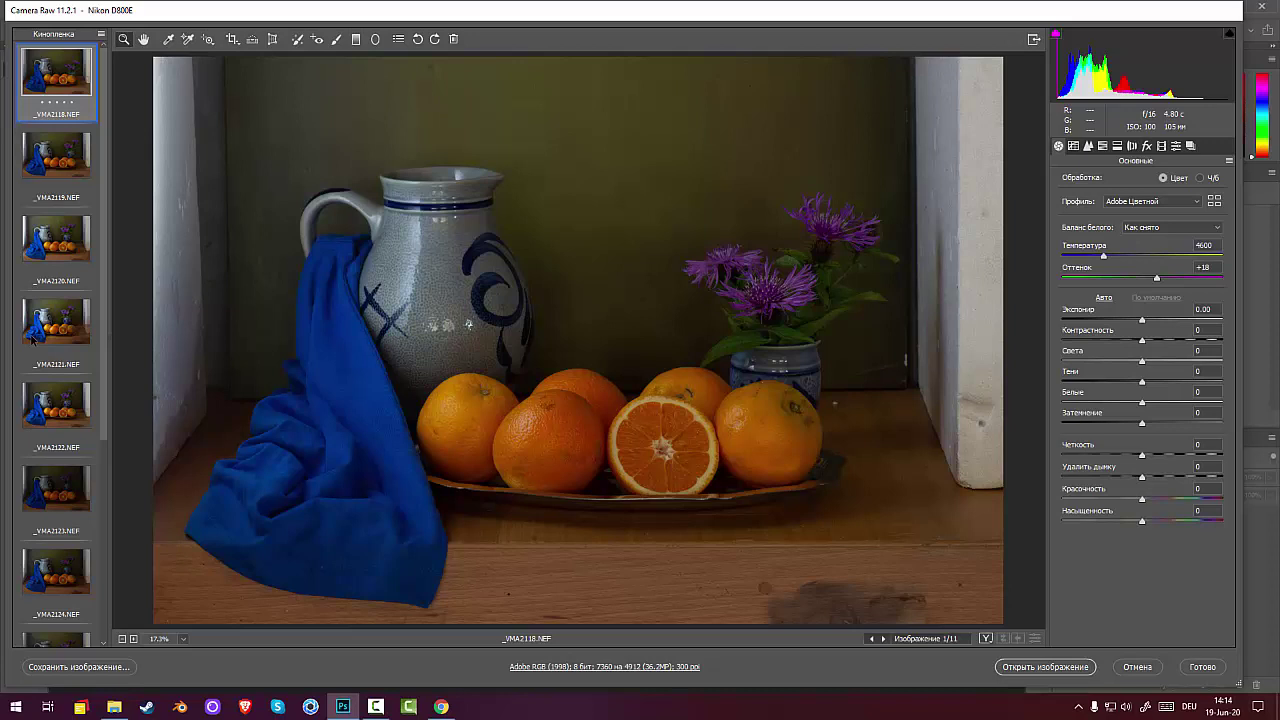
Step: Compare the raw shots in the filmstrip and open _VMA2125.NEF and _VMA2126.NEF together
{"action": "scroll", "coordinate": [33, 338], "scroll_direction": "down", "scroll_amount": 4}
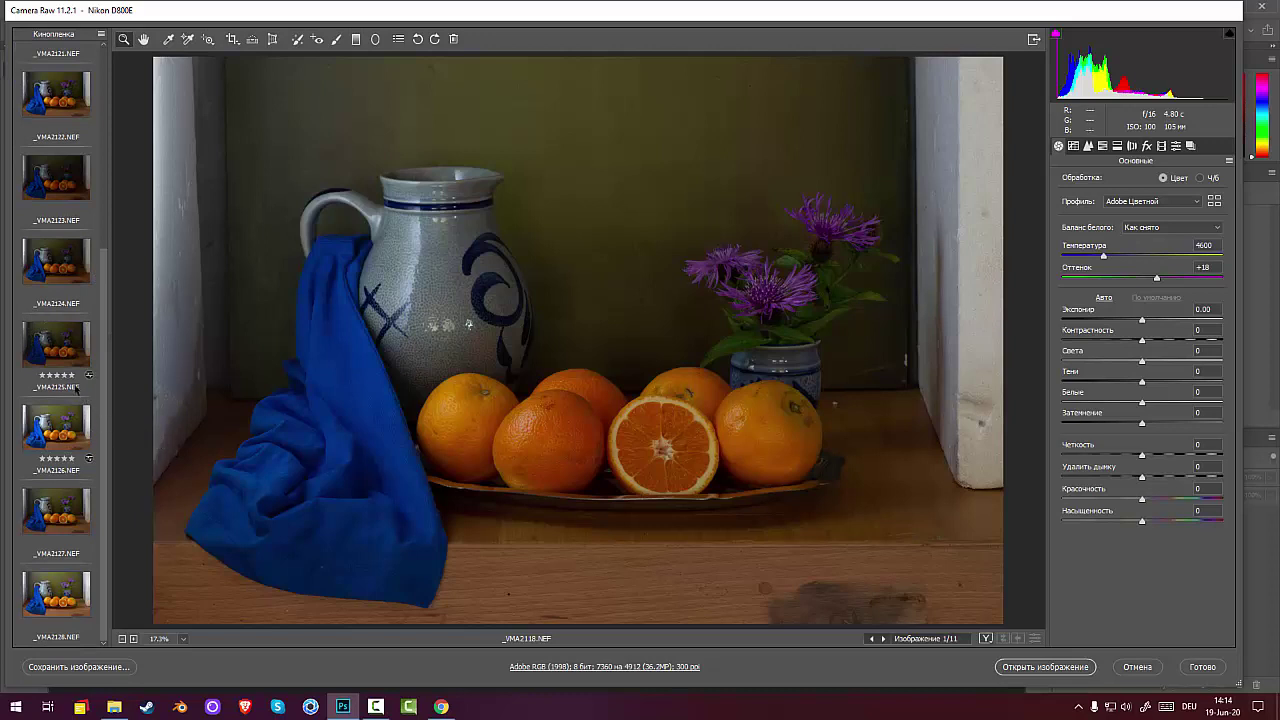
{"action": "left_click", "coordinate": [64, 340]}
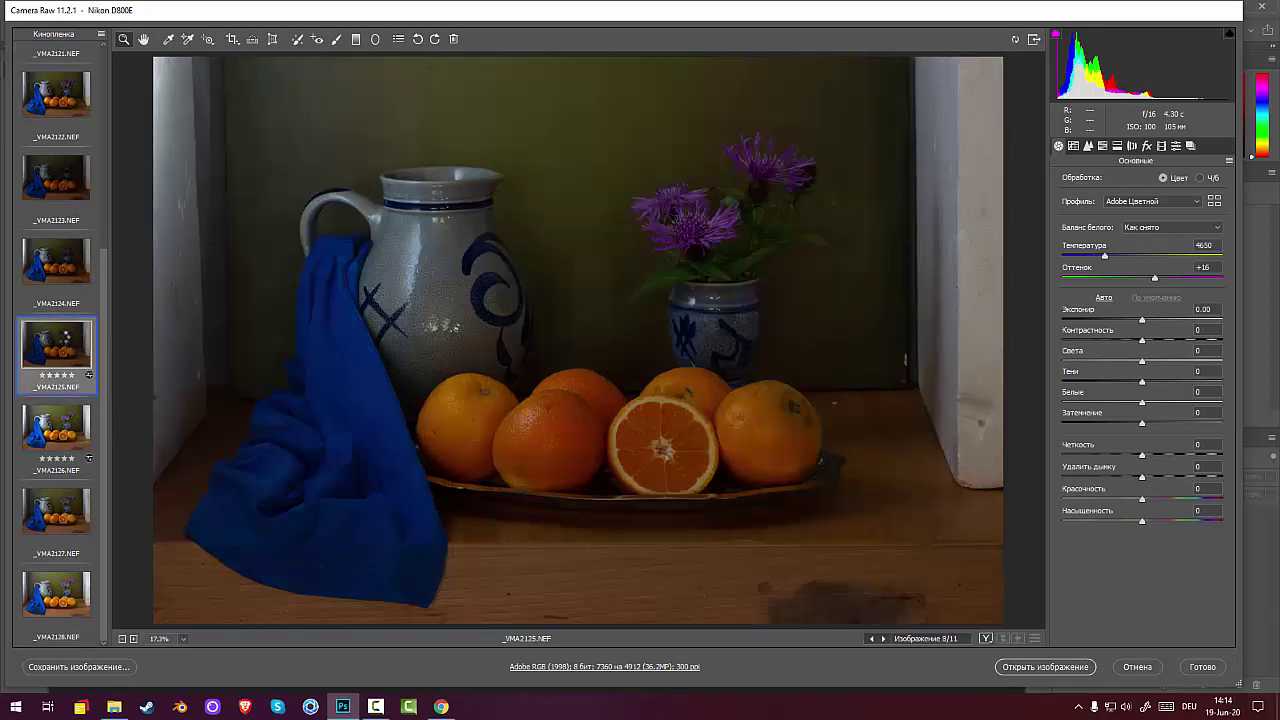
{"action": "left_click", "coordinate": [66, 105]}
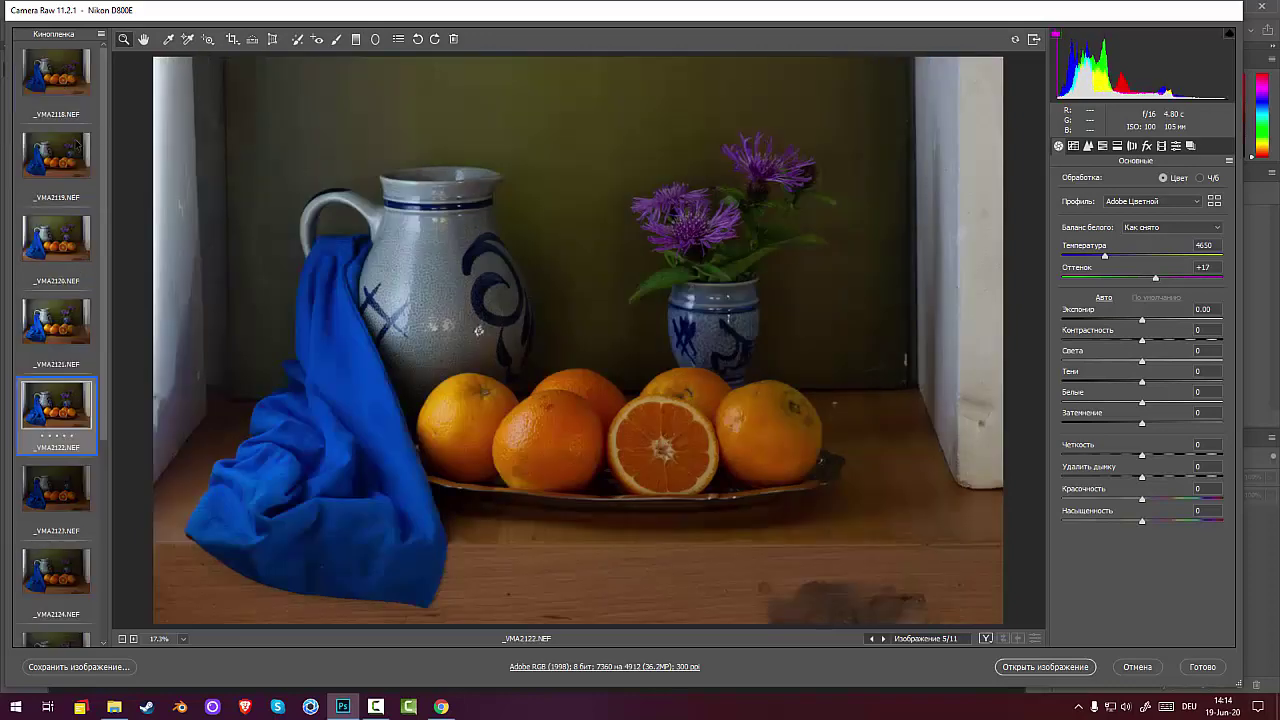
{"action": "left_click", "coordinate": [62, 152]}
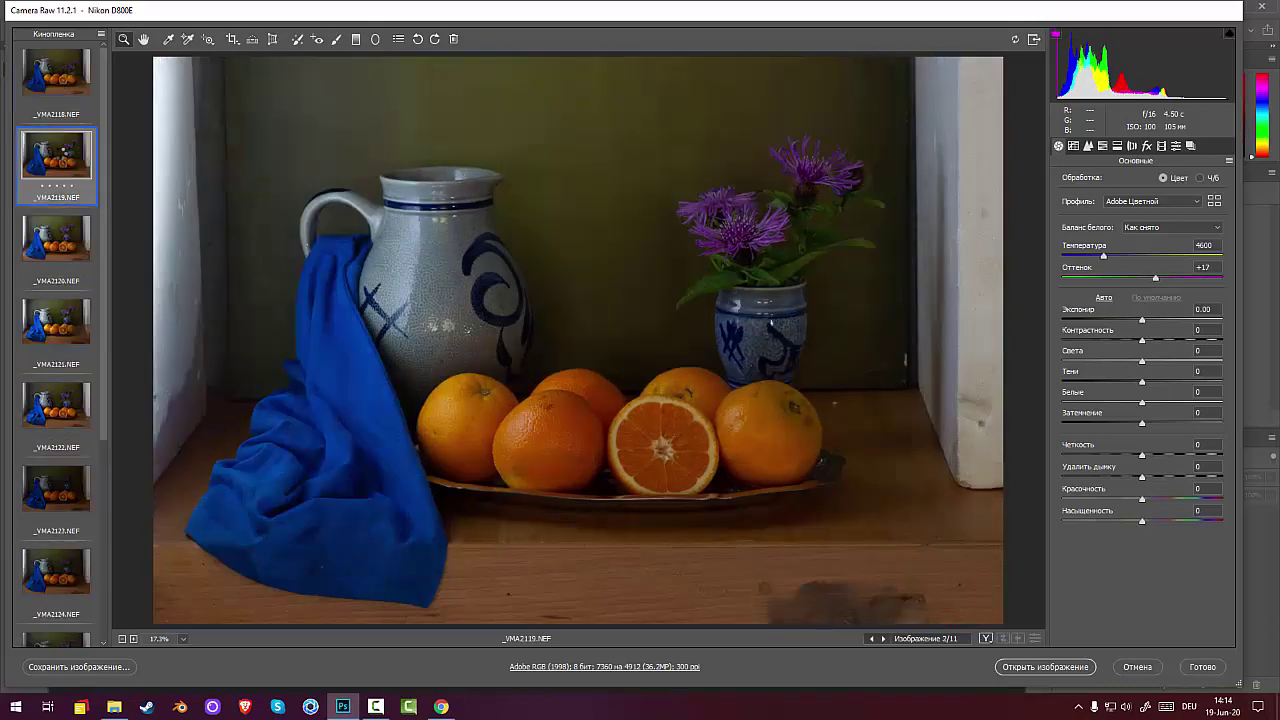
{"action": "left_click", "coordinate": [55, 241]}
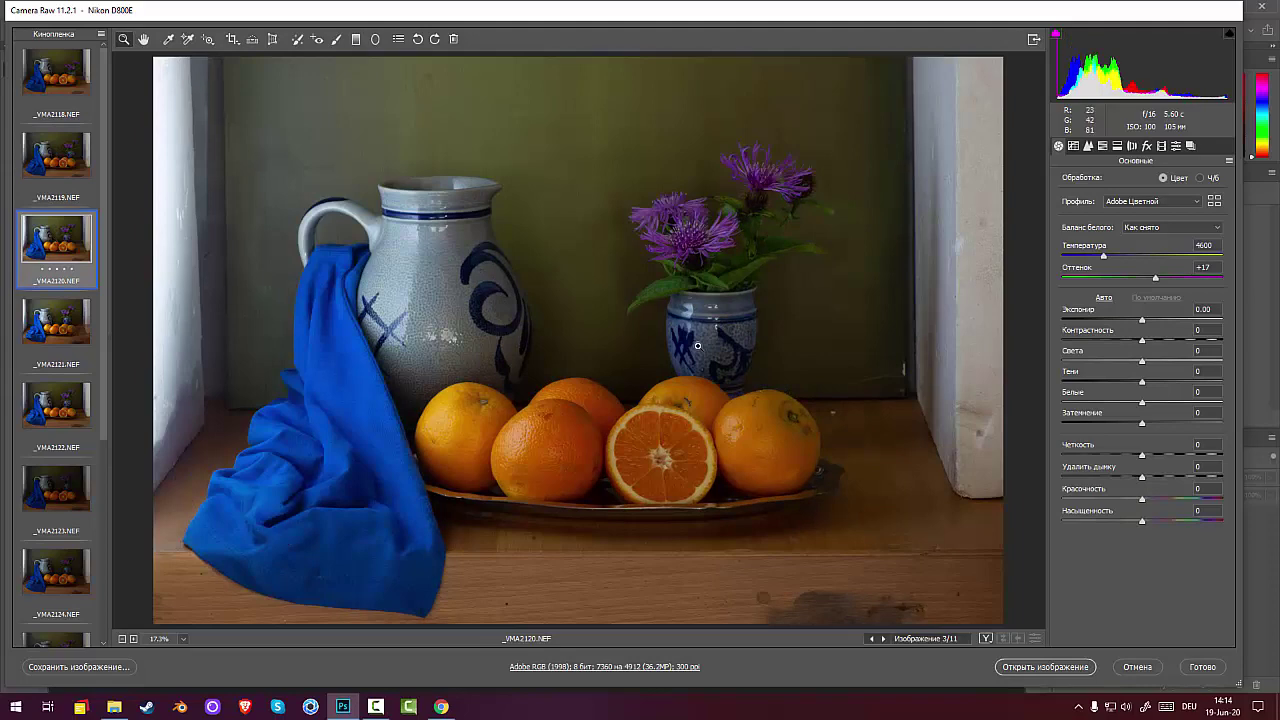
{"action": "scroll", "coordinate": [100, 500], "scroll_direction": "down", "scroll_amount": 3}
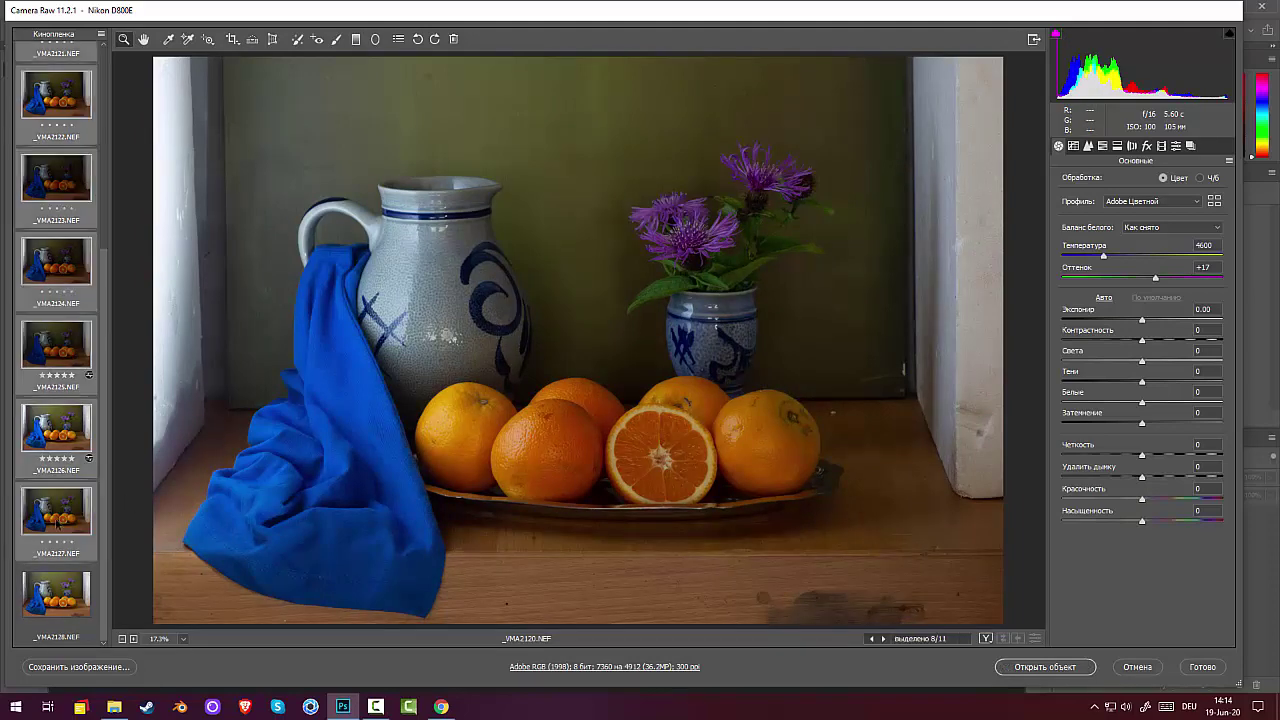
{"action": "left_click", "coordinate": [57, 412]}
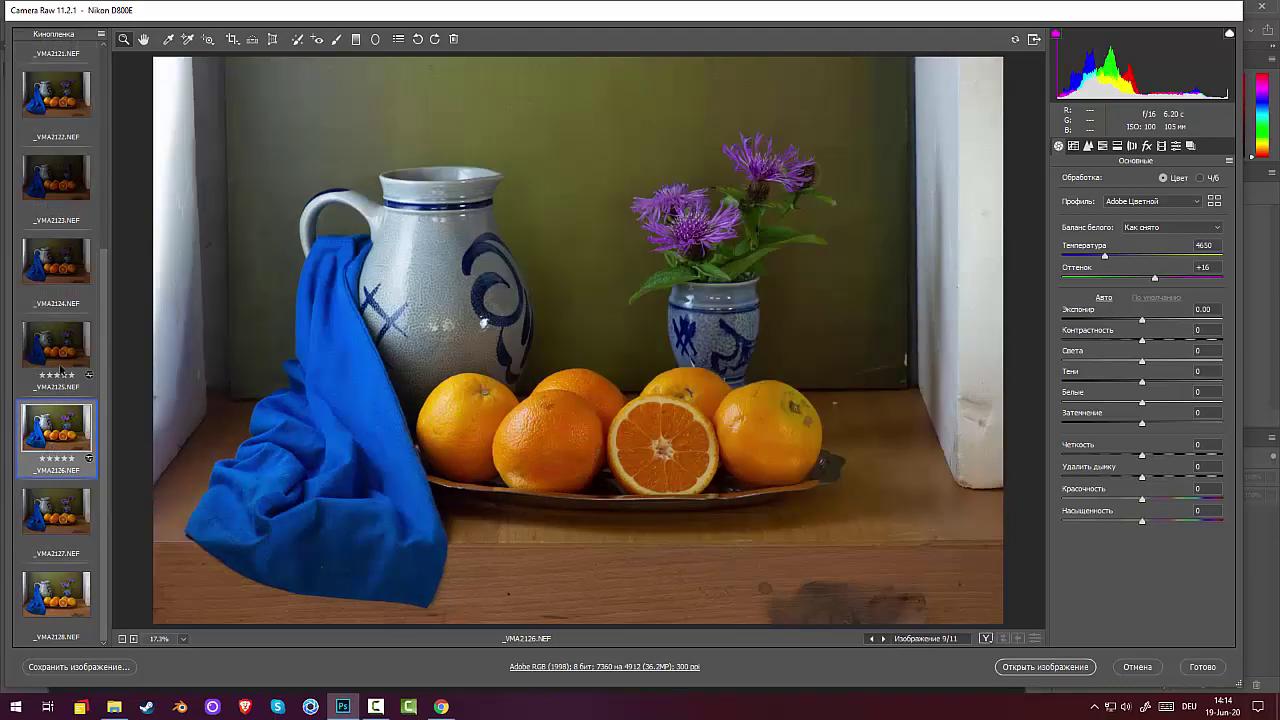
{"action": "left_click", "coordinate": [63, 368], "text": "ctrl"}
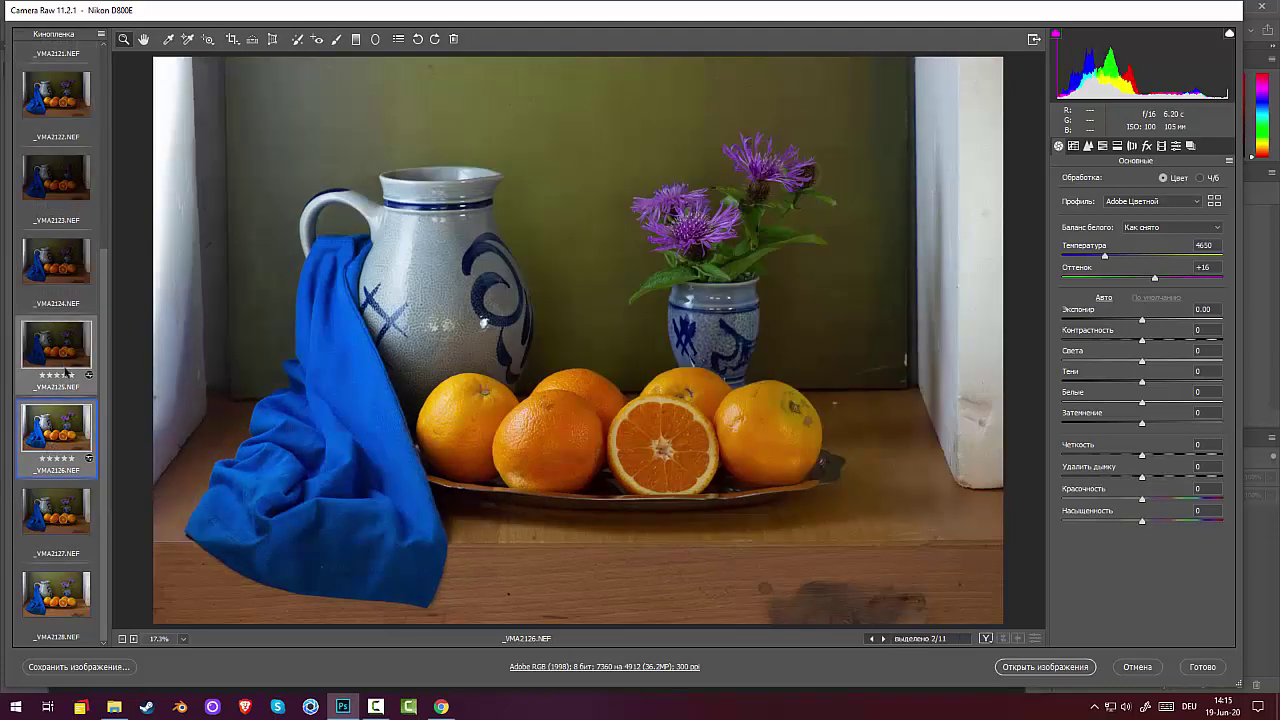
{"action": "left_click", "coordinate": [1023, 668]}
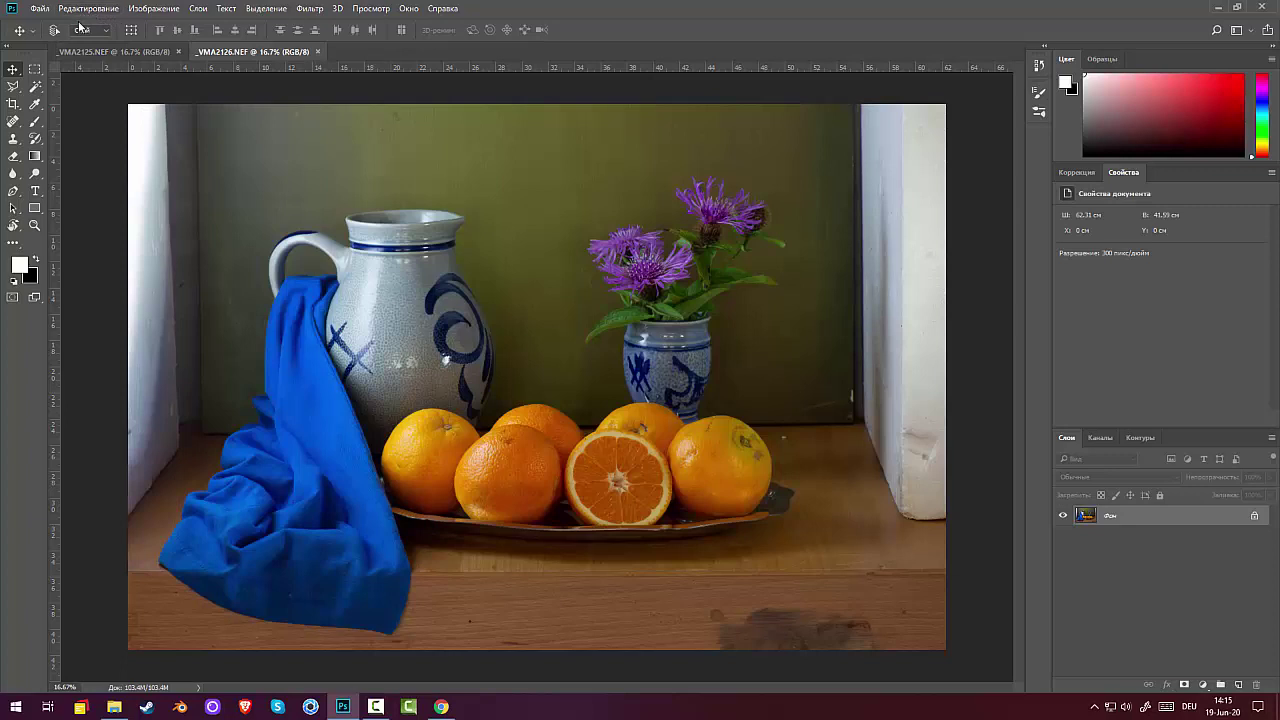
Step: Load the open files _VMA2125.NEF and _VMA2126.NEF into a stack as layers of one document
{"action": "left_click", "coordinate": [40, 8]}
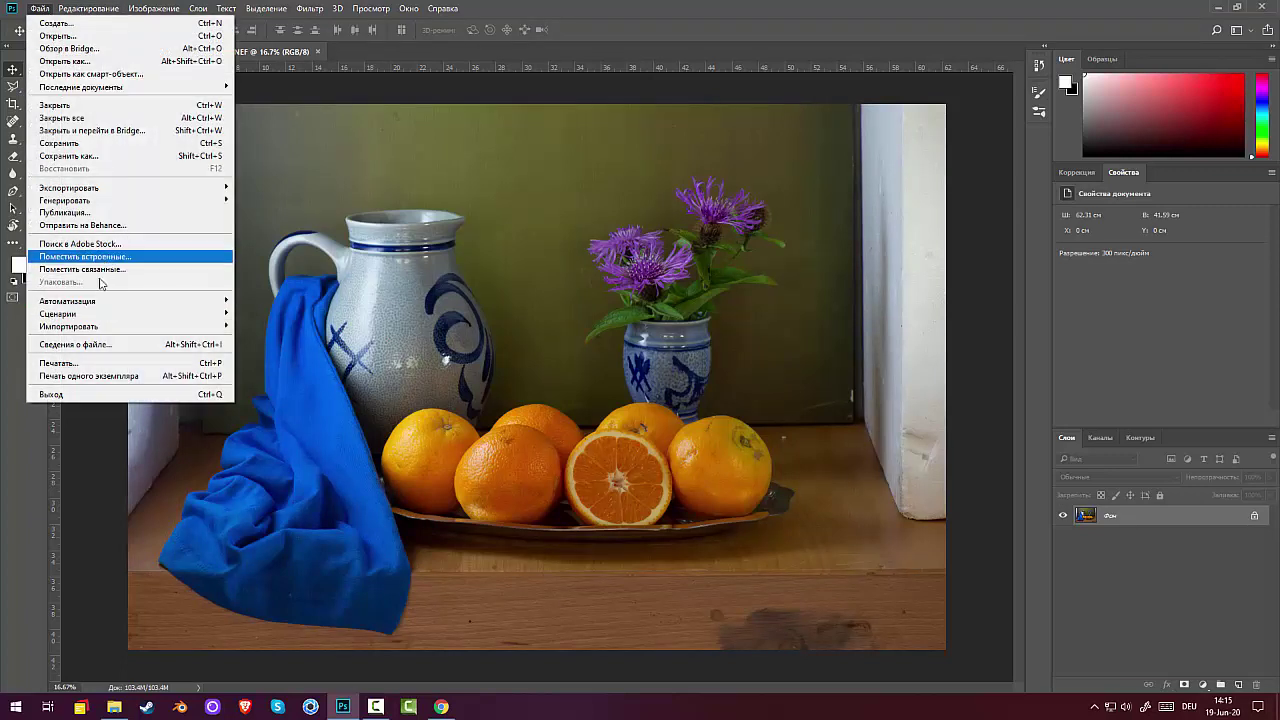
{"action": "mouse_move", "coordinate": [96, 320]}
{"action": "left_click", "coordinate": [343, 417]}
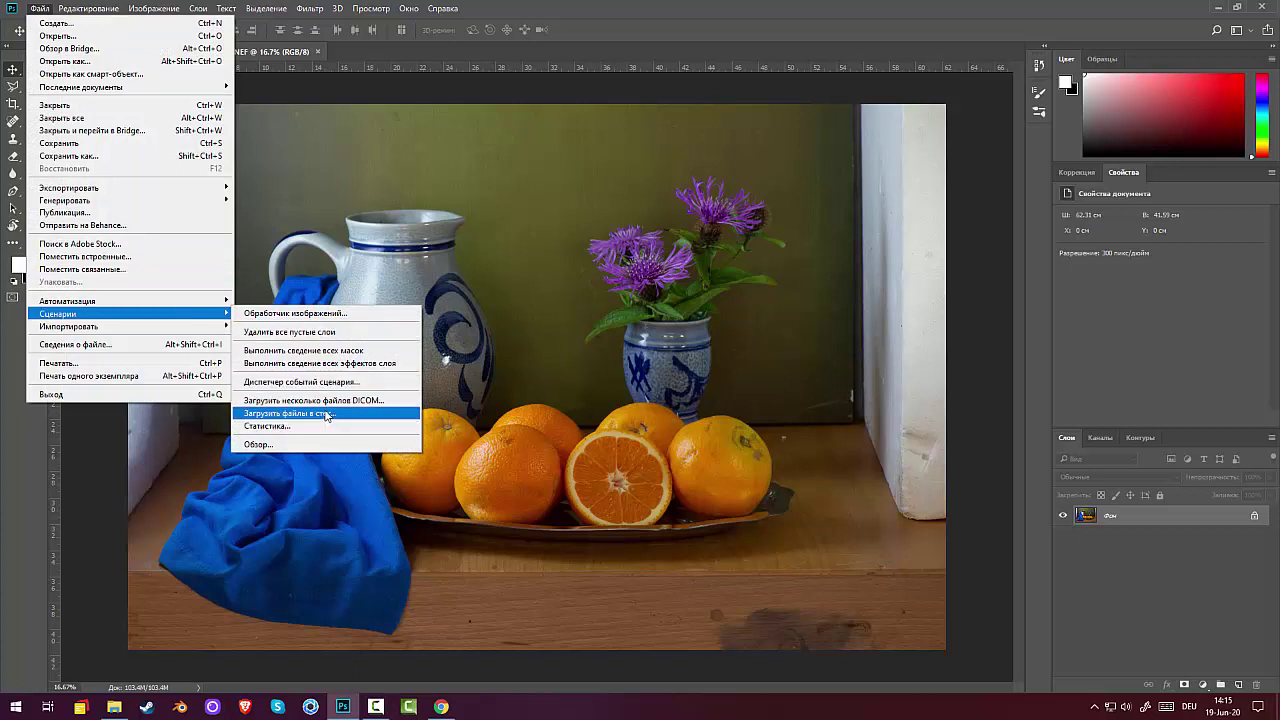
{"action": "left_click", "coordinate": [720, 356]}
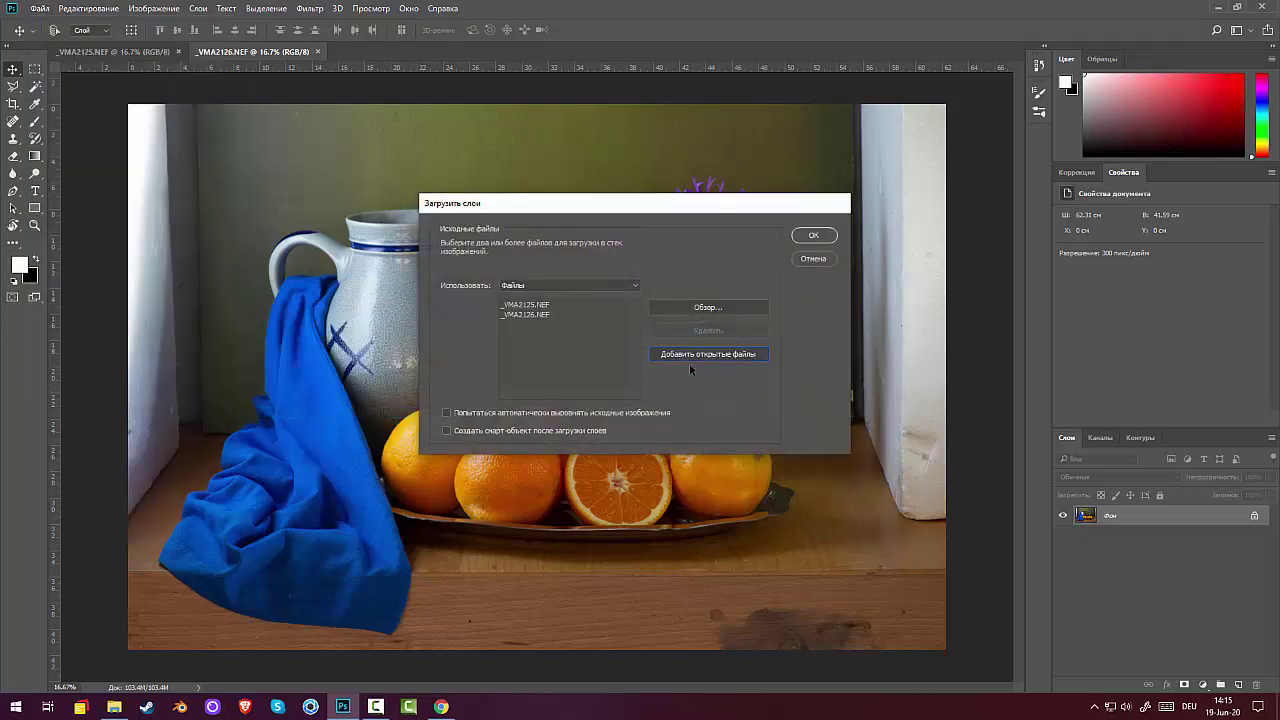
{"action": "left_click", "coordinate": [813, 235]}
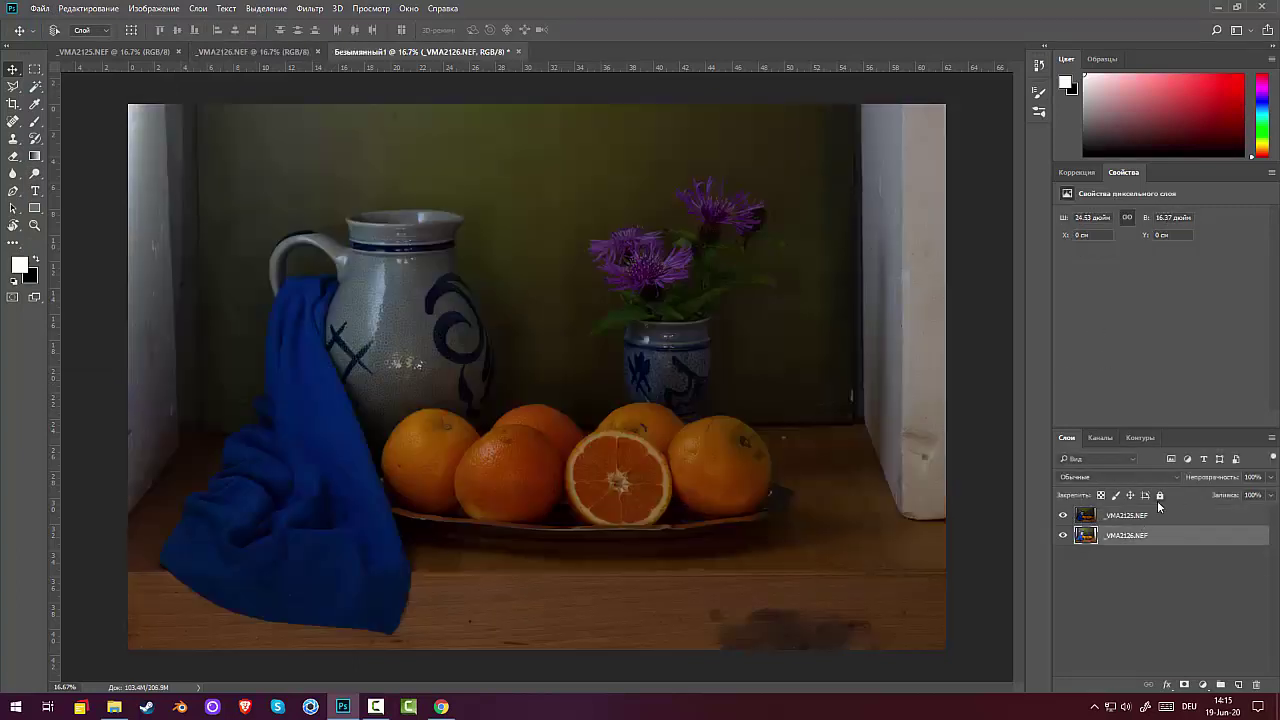
Step: Select both layers and straighten the image by about 1.1° along the line where the tabletop meets the back wall
{"action": "left_click", "coordinate": [1147, 516], "text": "shift"}
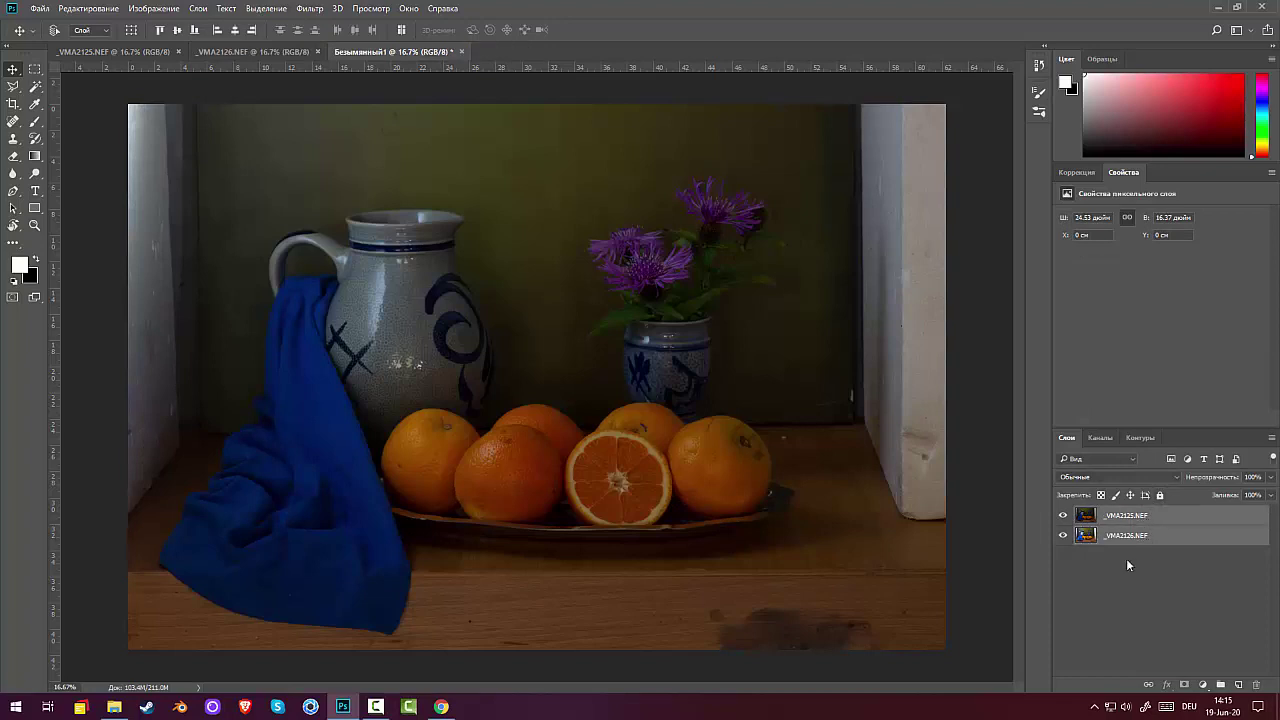
{"action": "left_click", "coordinate": [14, 105]}
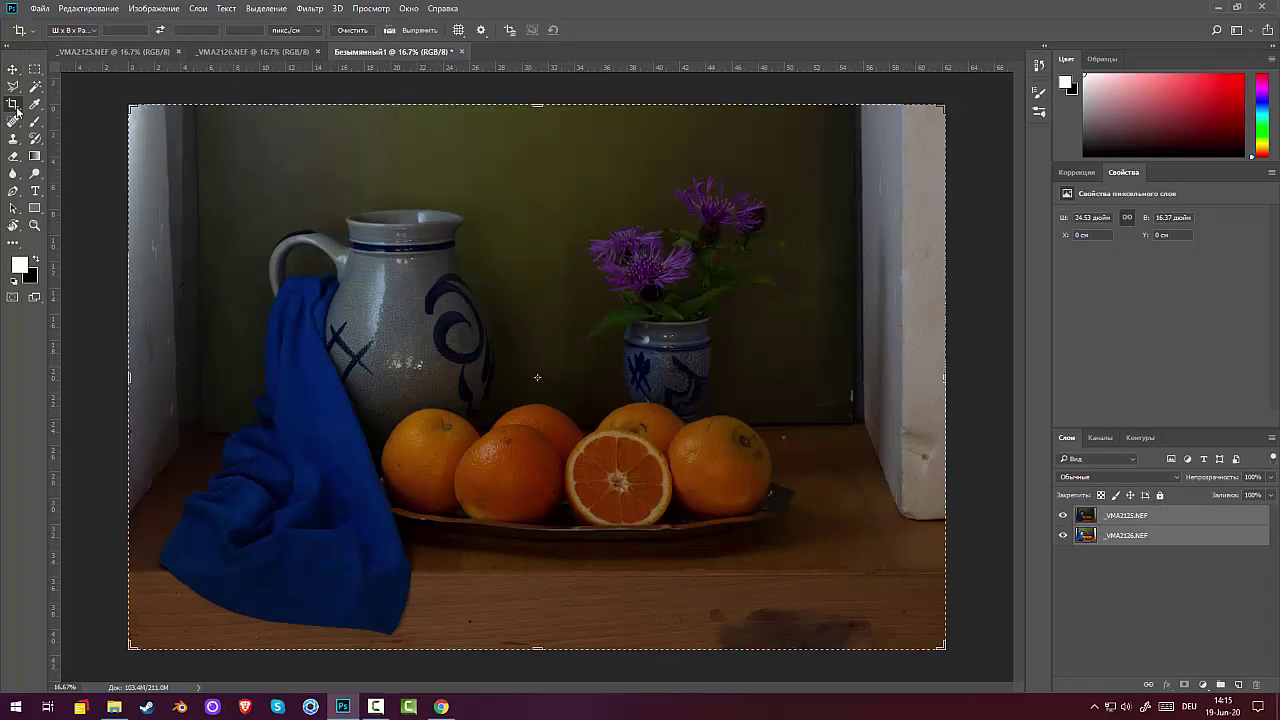
{"action": "left_click", "coordinate": [390, 30]}
{"action": "left_click_drag", "start_coordinate": [196, 436], "coordinate": [880, 431]}
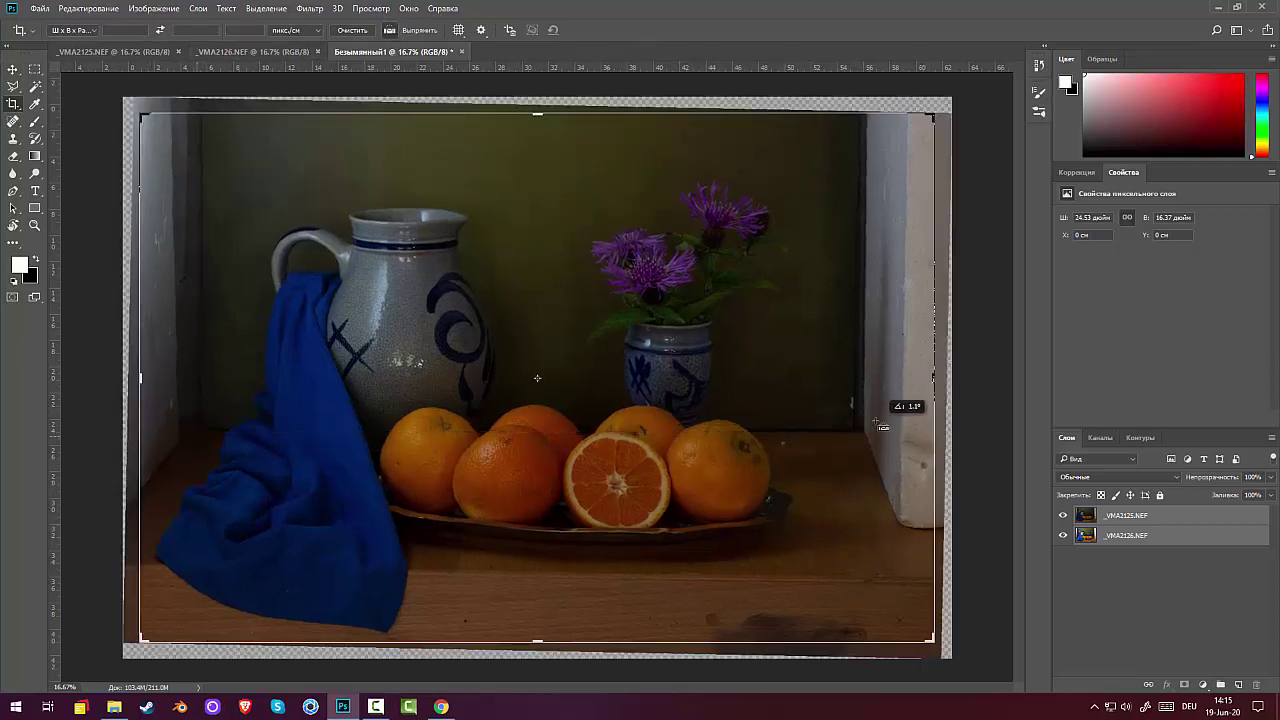
{"action": "key", "text": "Return"}
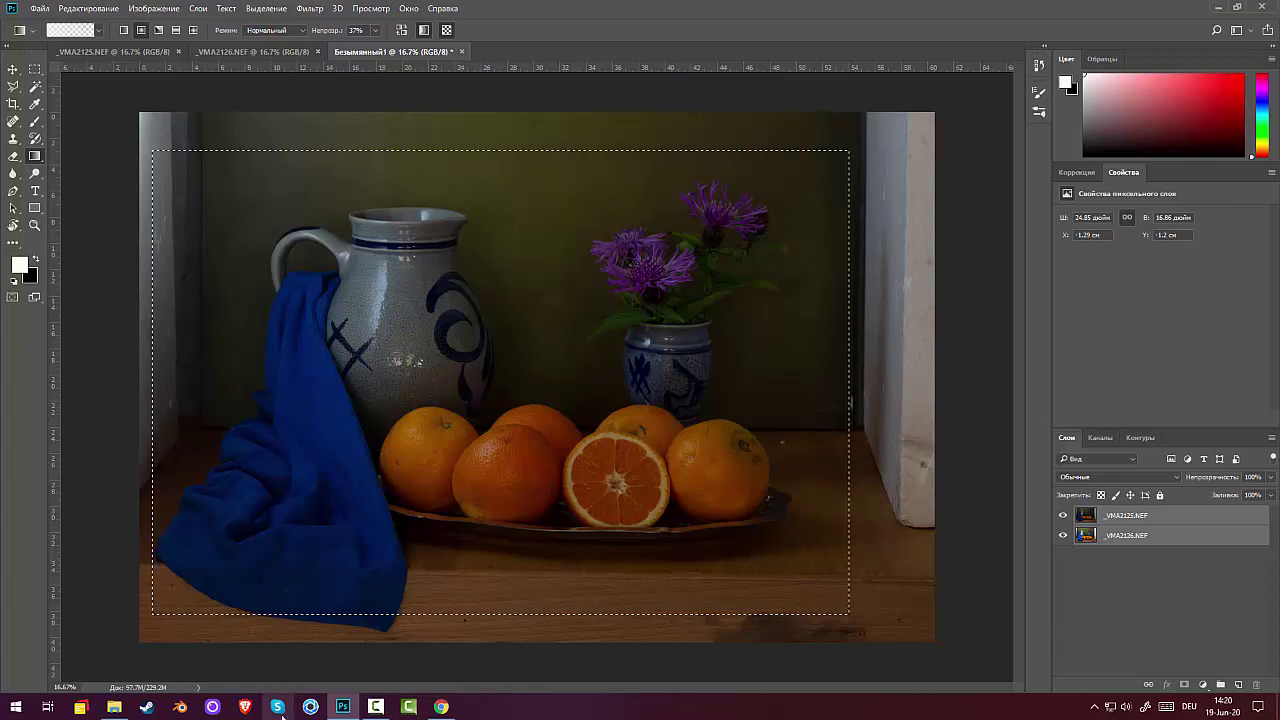
{"action": "left_click", "coordinate": [375, 707]}
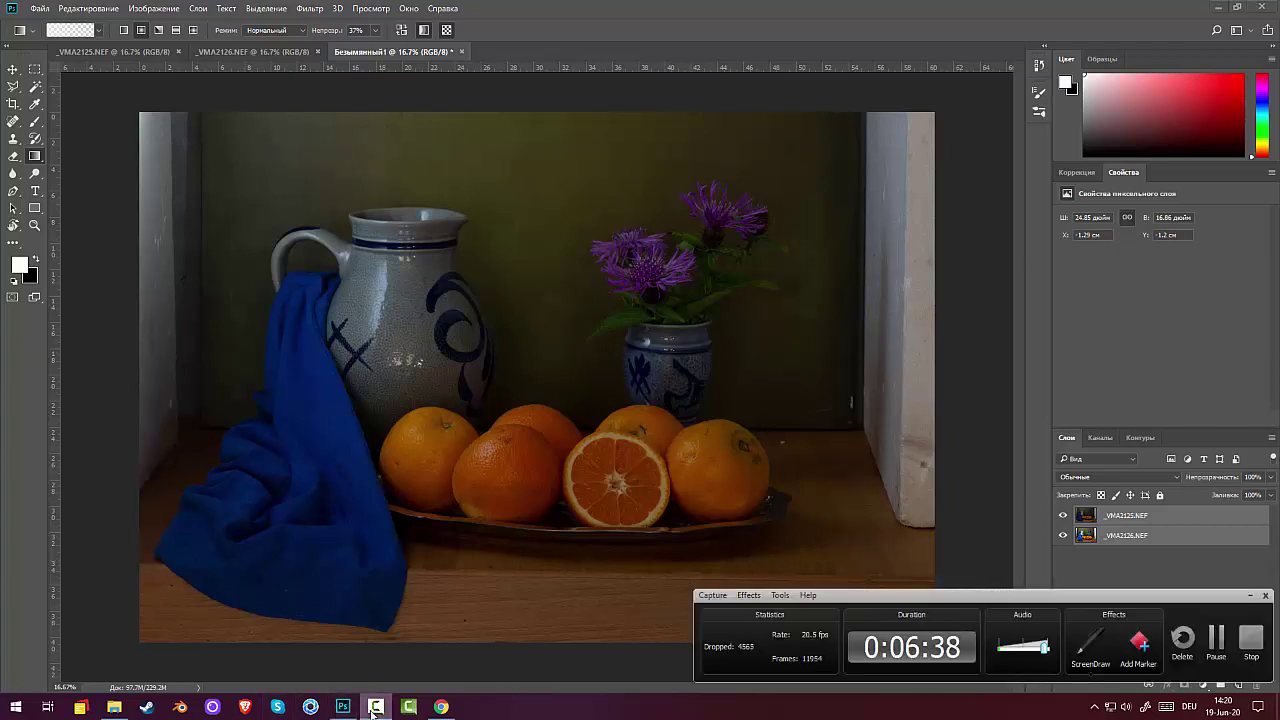
{"action": "left_click", "coordinate": [375, 707]}
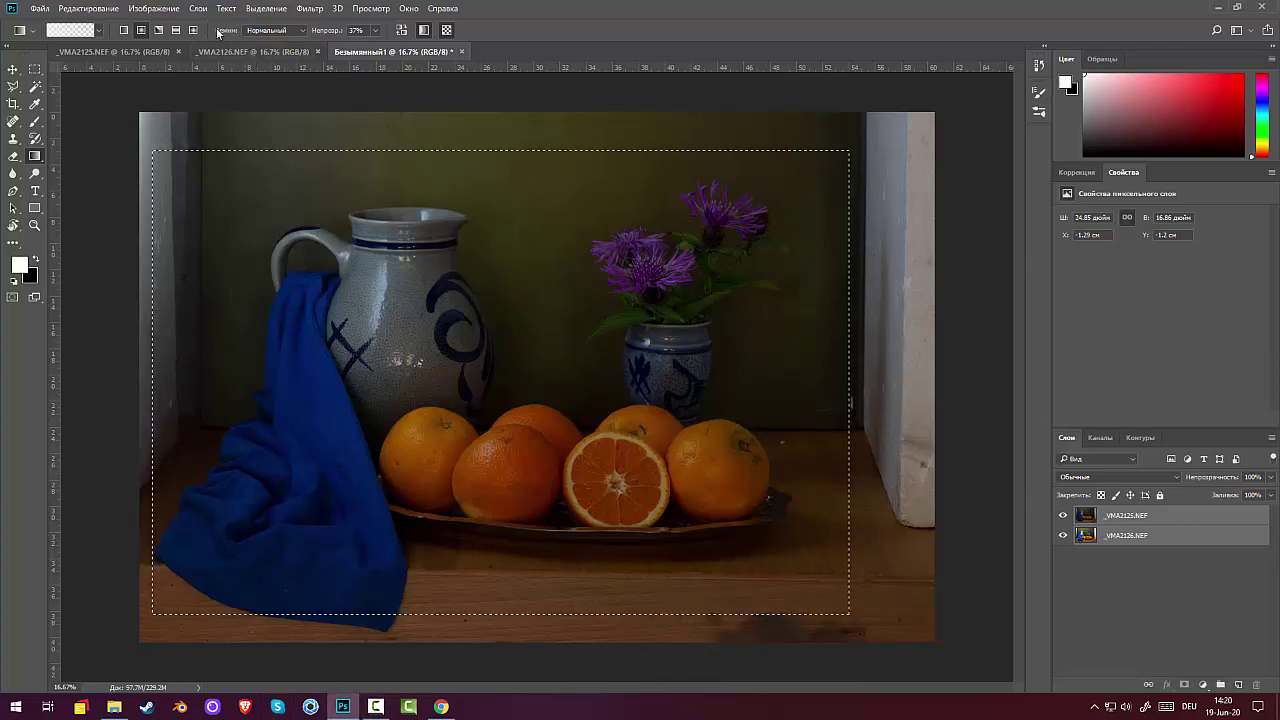
Step: Crop the image to the rectangular selection around the still life
{"action": "left_click", "coordinate": [153, 8]}
{"action": "left_click", "coordinate": [160, 142]}
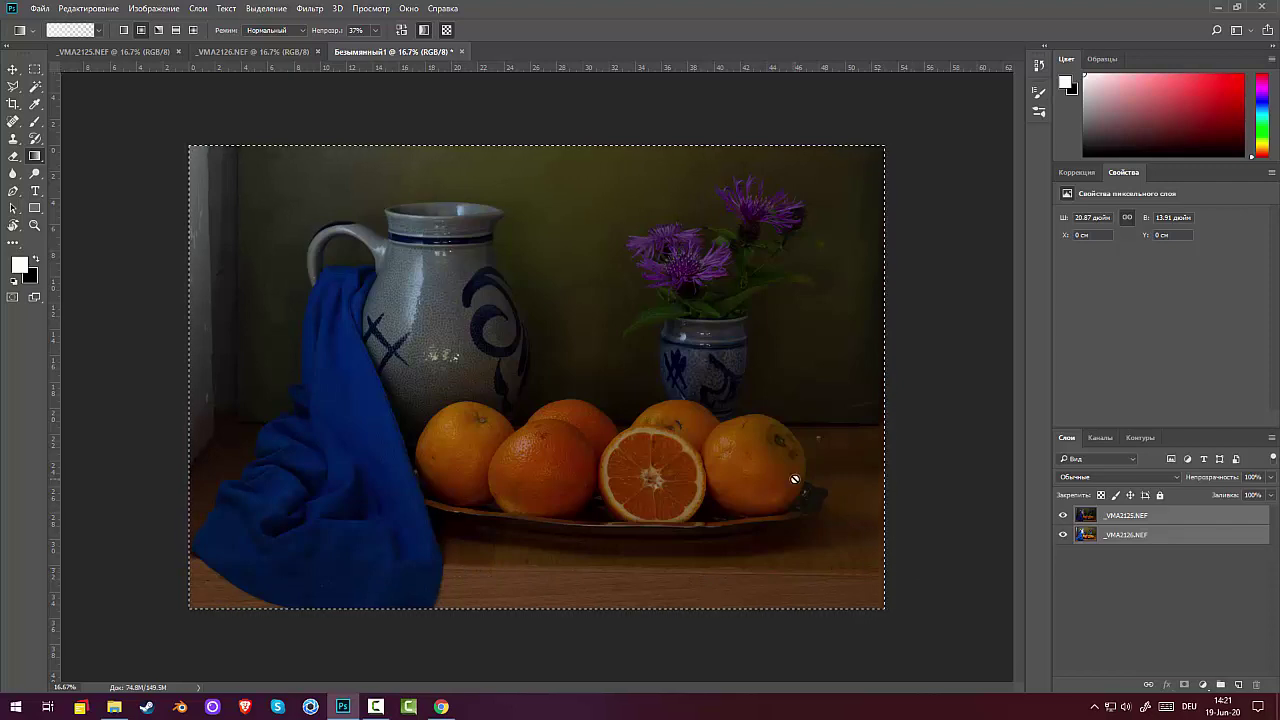
{"action": "left_click_drag", "start_coordinate": [480, 71], "coordinate": [535, 5]}
Step: Straighten the cropped image again along the tabletop's back edge with the Crop tool
{"action": "left_click", "coordinate": [13, 103]}
{"action": "left_click", "coordinate": [302, 34]}
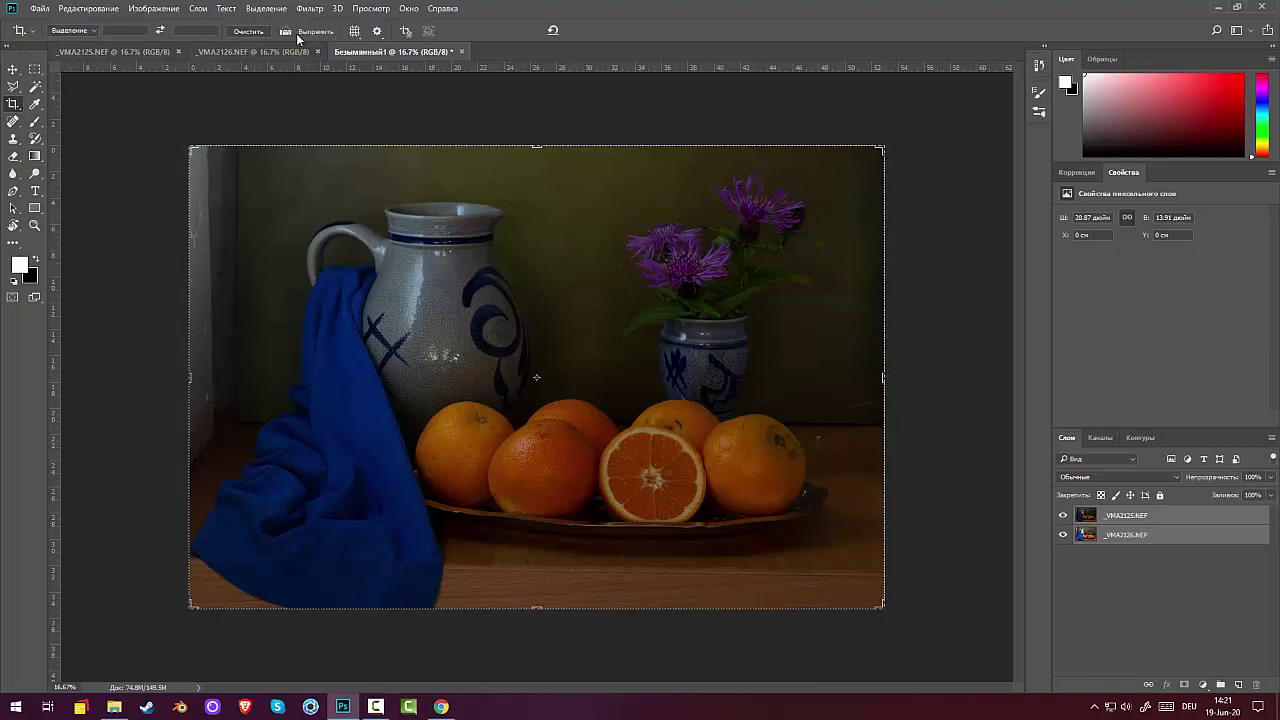
{"action": "left_click_drag", "start_coordinate": [229, 431], "coordinate": [980, 431]}
{"action": "key", "text": "Return"}
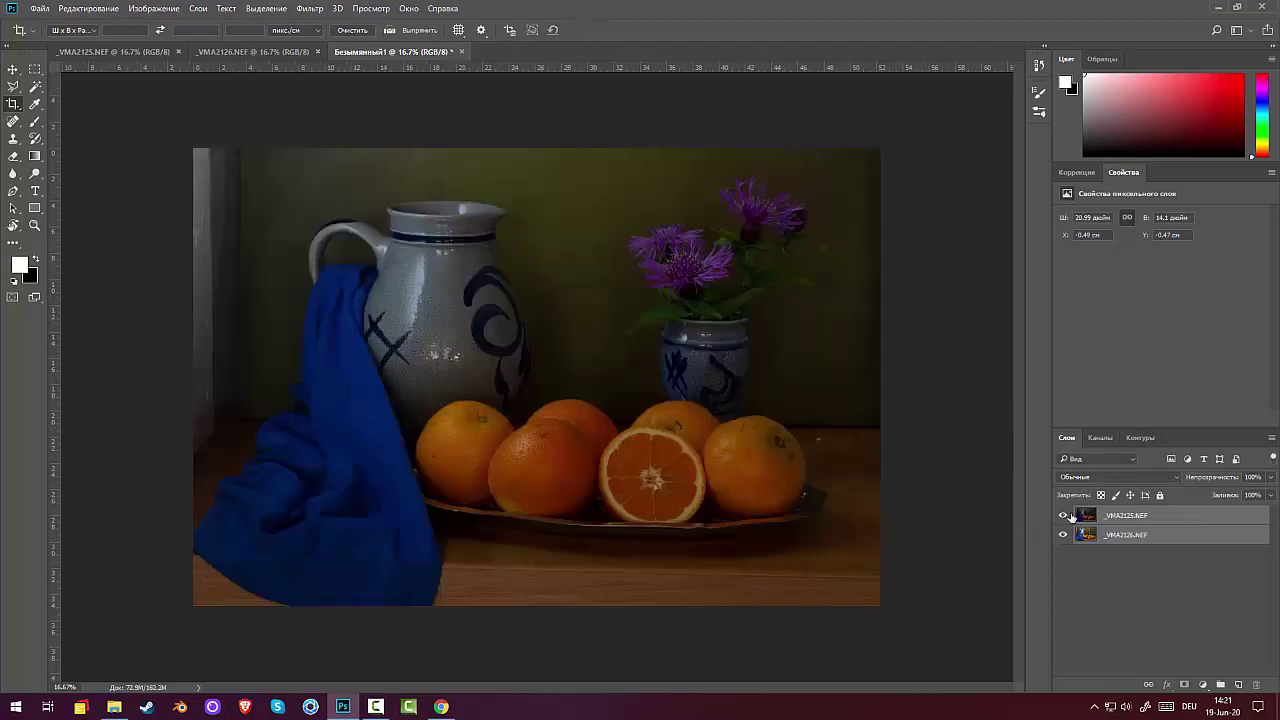
Step: Compare the two exposures by hiding and showing the _VMA2125.NEF layer, and add a white layer mask to it
{"action": "left_click", "coordinate": [1067, 515]}
{"action": "left_click", "coordinate": [1067, 515]}
{"action": "left_click", "coordinate": [1067, 515]}
{"action": "left_click", "coordinate": [1067, 515]}
{"action": "left_click", "coordinate": [1130, 518]}
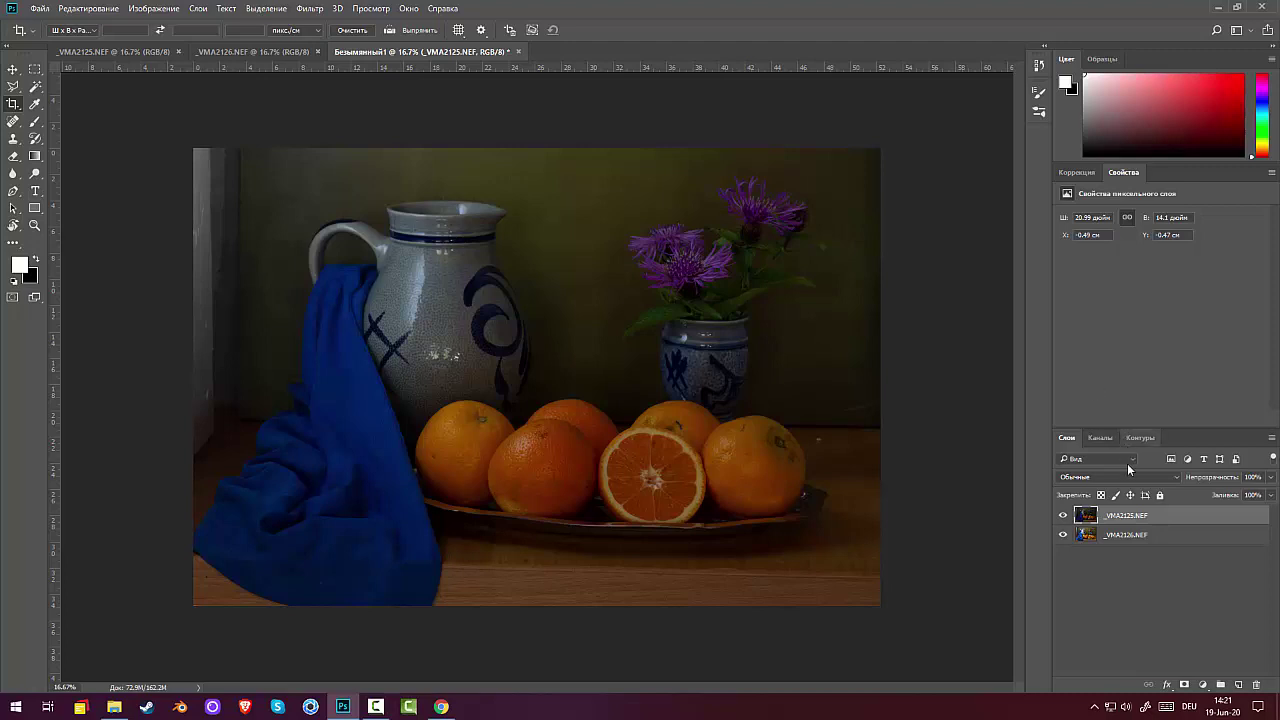
{"action": "left_click", "coordinate": [1184, 686]}
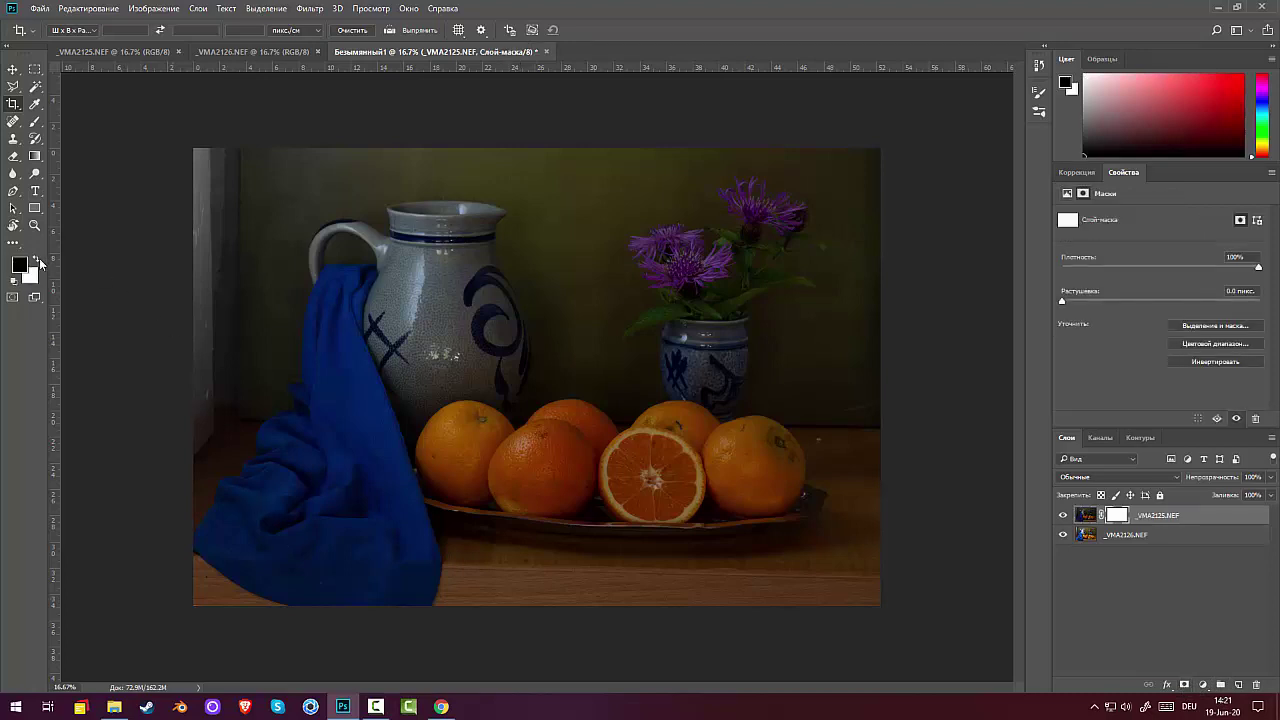
Step: Lighten the blue cloth, the jug and the nearby oranges with black-to-transparent radial gradients at 33% opacity on the layer mask
{"action": "left_click", "coordinate": [35, 156]}
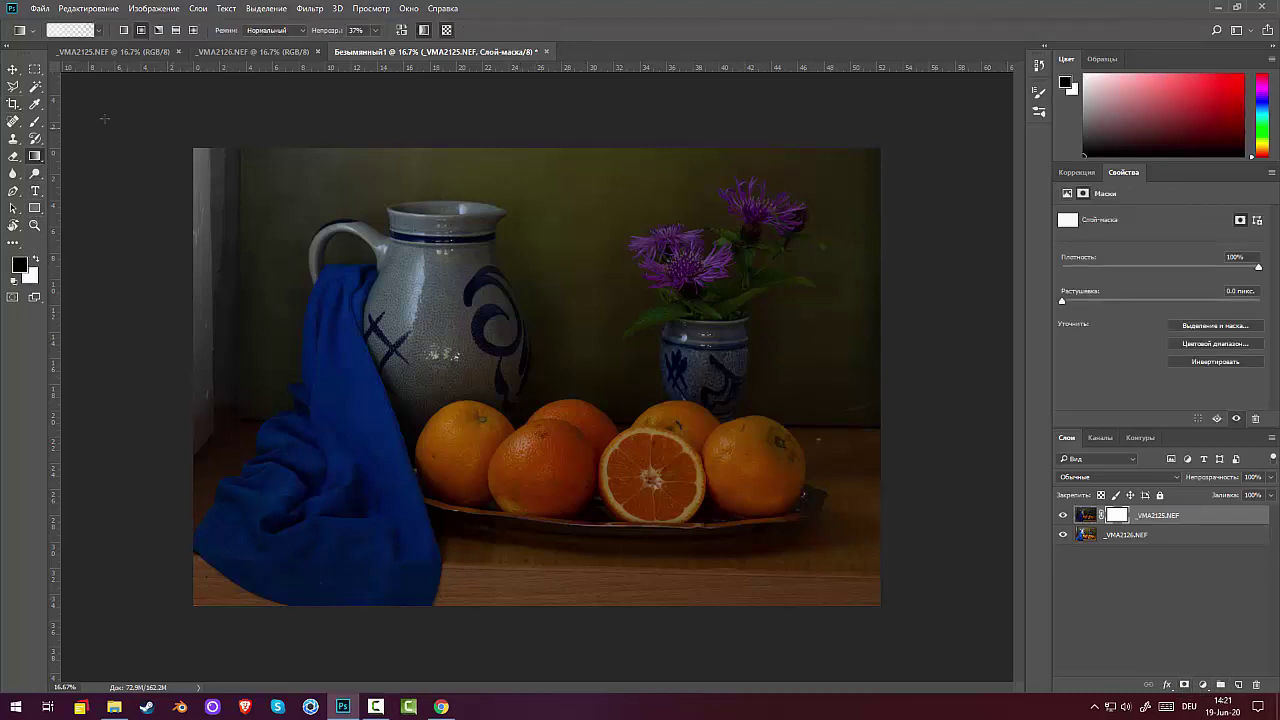
{"action": "left_click", "coordinate": [327, 31]}
{"action": "key", "text": "Return"}
{"action": "left_click_drag", "start_coordinate": [354, 410], "coordinate": [480, 492]}
{"action": "left_click_drag", "start_coordinate": [341, 468], "coordinate": [442, 468]}
{"action": "left_click_drag", "start_coordinate": [372, 363], "coordinate": [460, 363]}
{"action": "left_click_drag", "start_coordinate": [394, 388], "coordinate": [466, 400]}
{"action": "left_click_drag", "start_coordinate": [424, 442], "coordinate": [584, 451]}
{"action": "left_click_drag", "start_coordinate": [400, 290], "coordinate": [455, 423]}
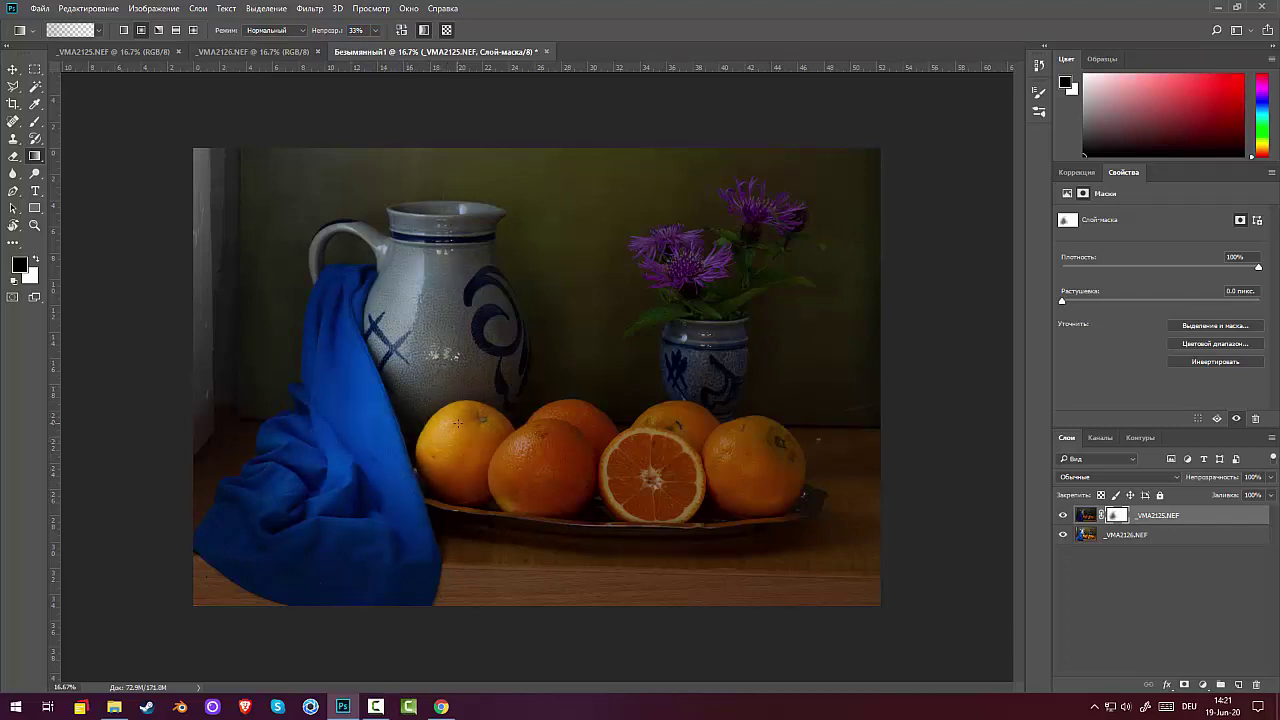
{"action": "left_click_drag", "start_coordinate": [408, 242], "coordinate": [478, 246]}
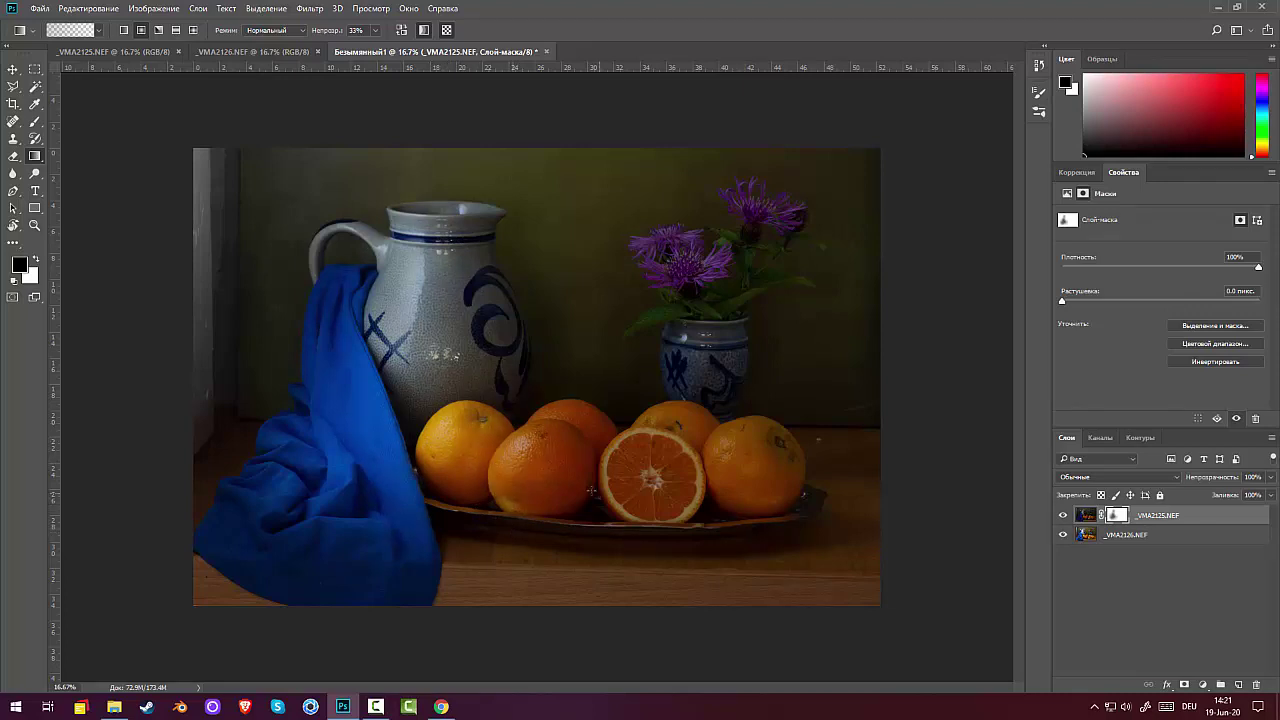
Step: Lighten the remaining oranges on the plate and the small vase with further mask gradients, and check the overall light balance
{"action": "left_click_drag", "start_coordinate": [558, 431], "coordinate": [651, 438]}
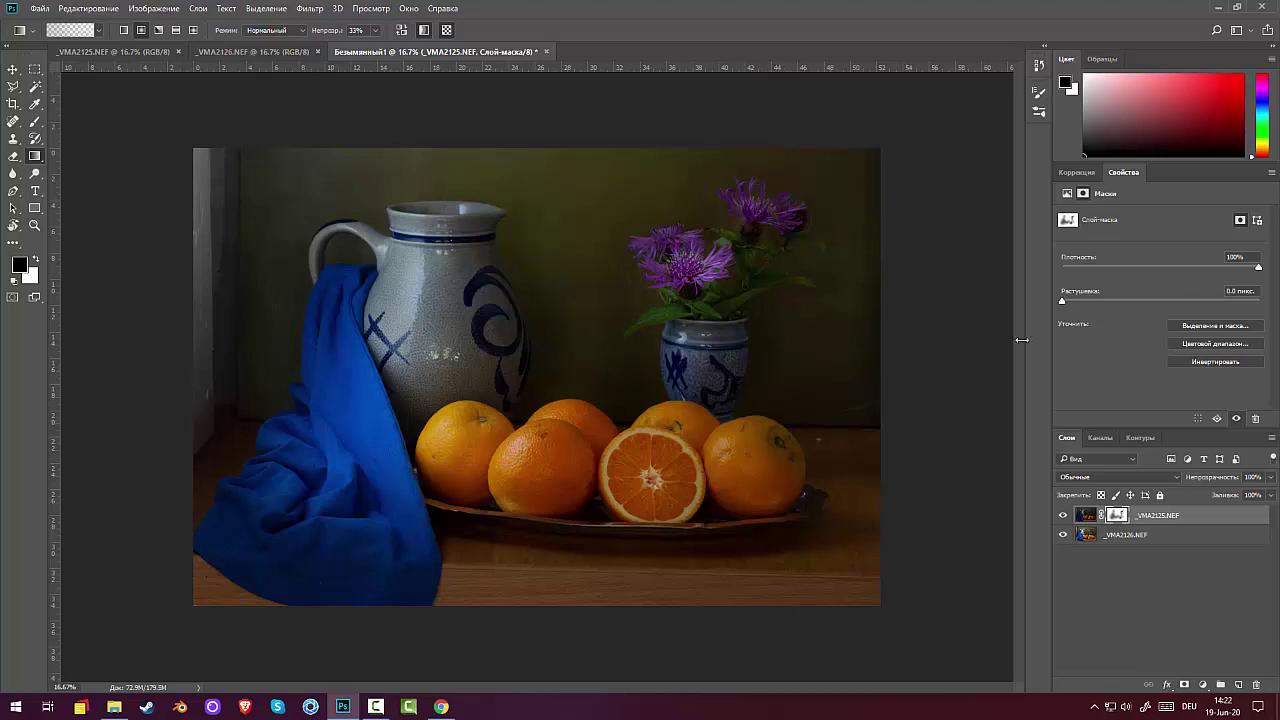
{"action": "key", "text": "ctrl+minus"}
{"action": "key", "text": "ctrl+minus"}
{"action": "key", "text": "ctrl+minus"}
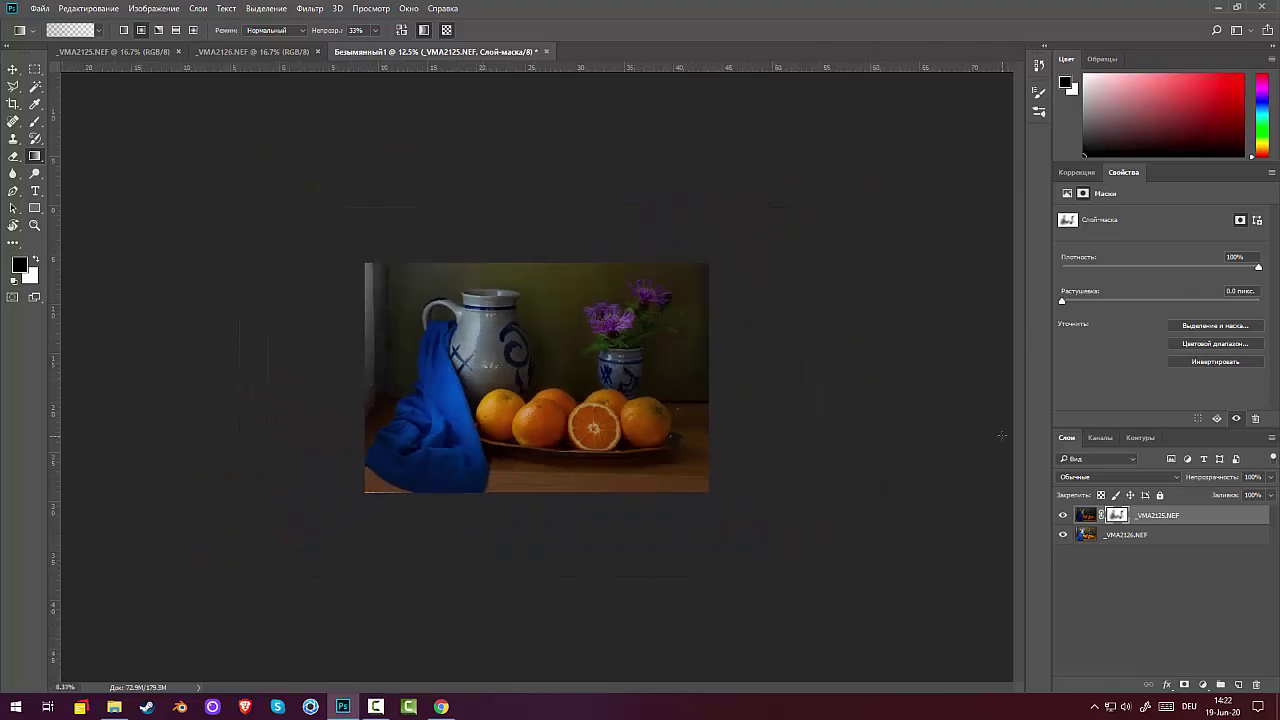
{"action": "key", "text": "ctrl+plus"}
{"action": "key", "text": "ctrl+plus"}
{"action": "key", "text": "ctrl+plus"}
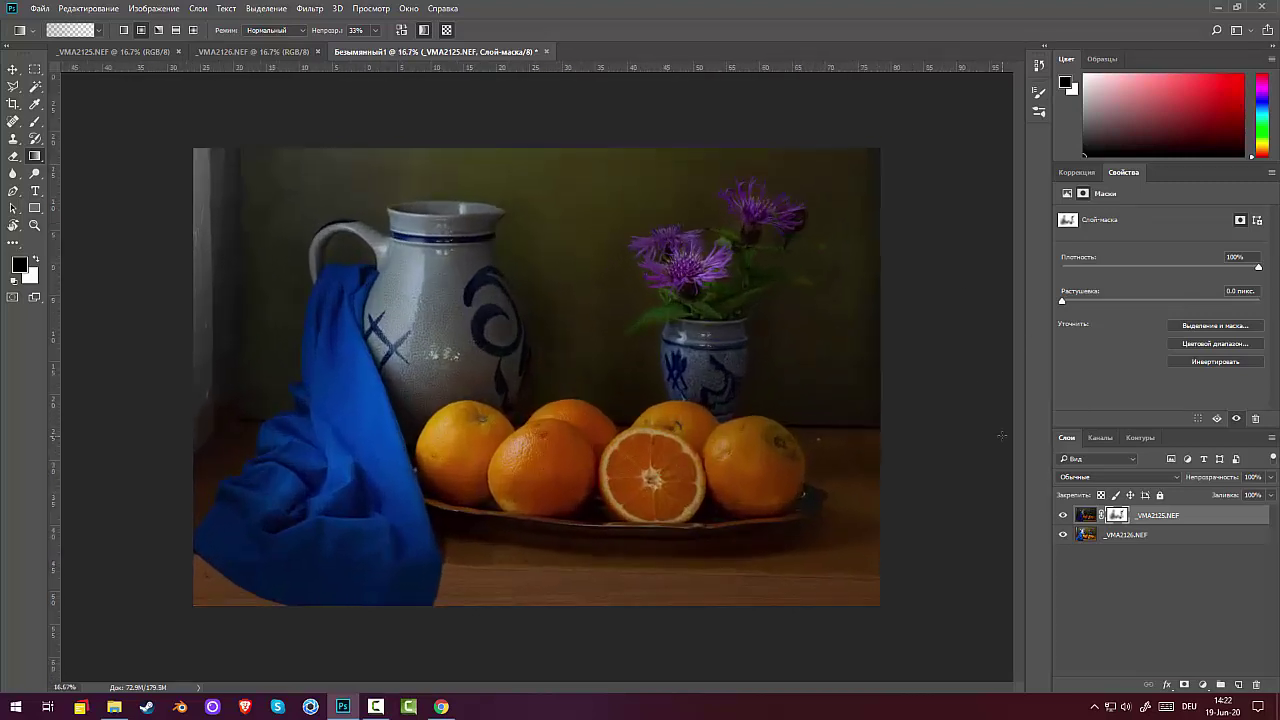
Step: Brighten the flowers, the background around the vase and the front of the table with wider gradients on the layer mask
{"action": "left_click_drag", "start_coordinate": [585, 245], "coordinate": [749, 320]}
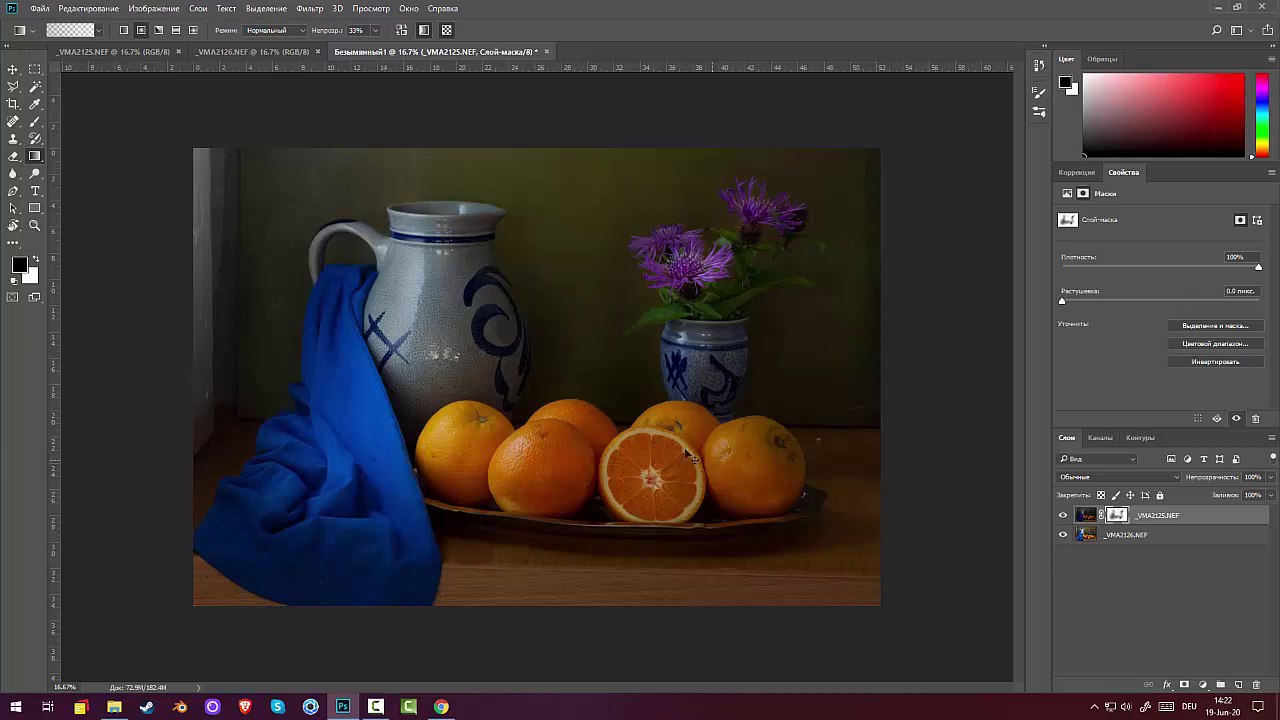
{"action": "mouse_move", "coordinate": [570, 328]}
{"action": "left_mouse_down"}
{"action": "mouse_move", "coordinate": [672, 385]}
{"action": "mouse_move", "coordinate": [788, 425]}
{"action": "left_mouse_up"}
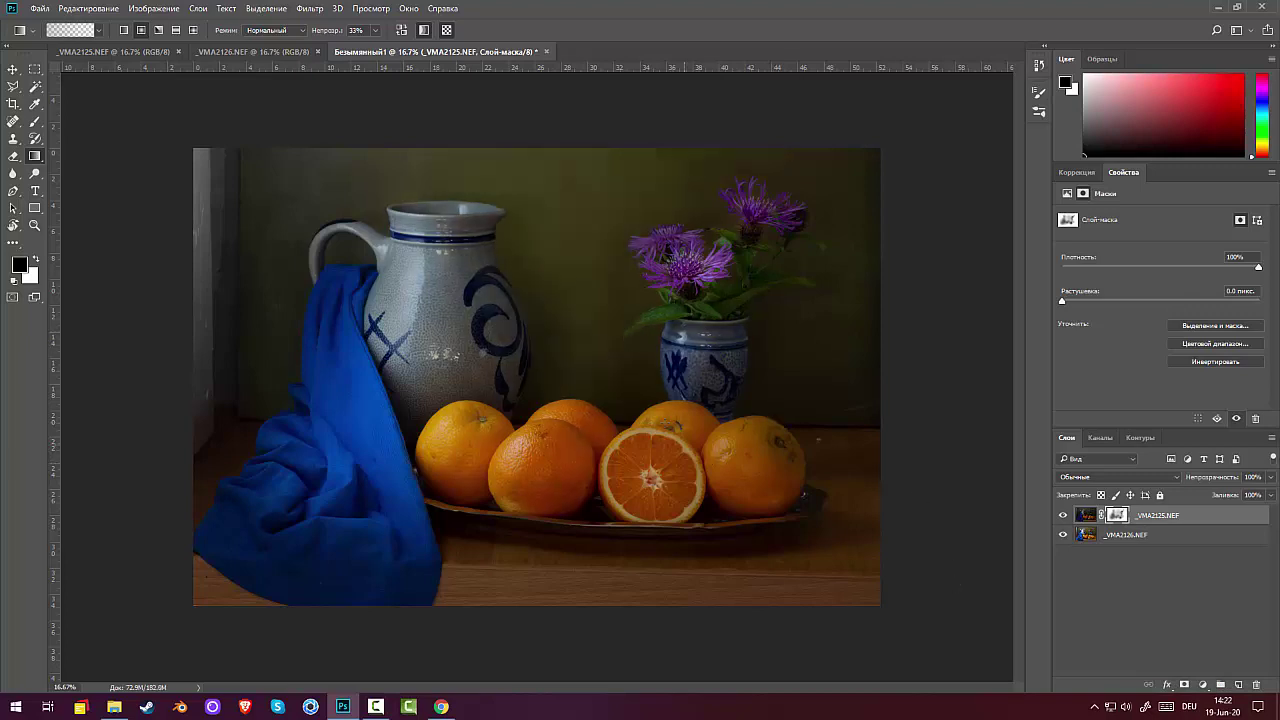
{"action": "left_click_drag", "start_coordinate": [573, 329], "coordinate": [800, 436]}
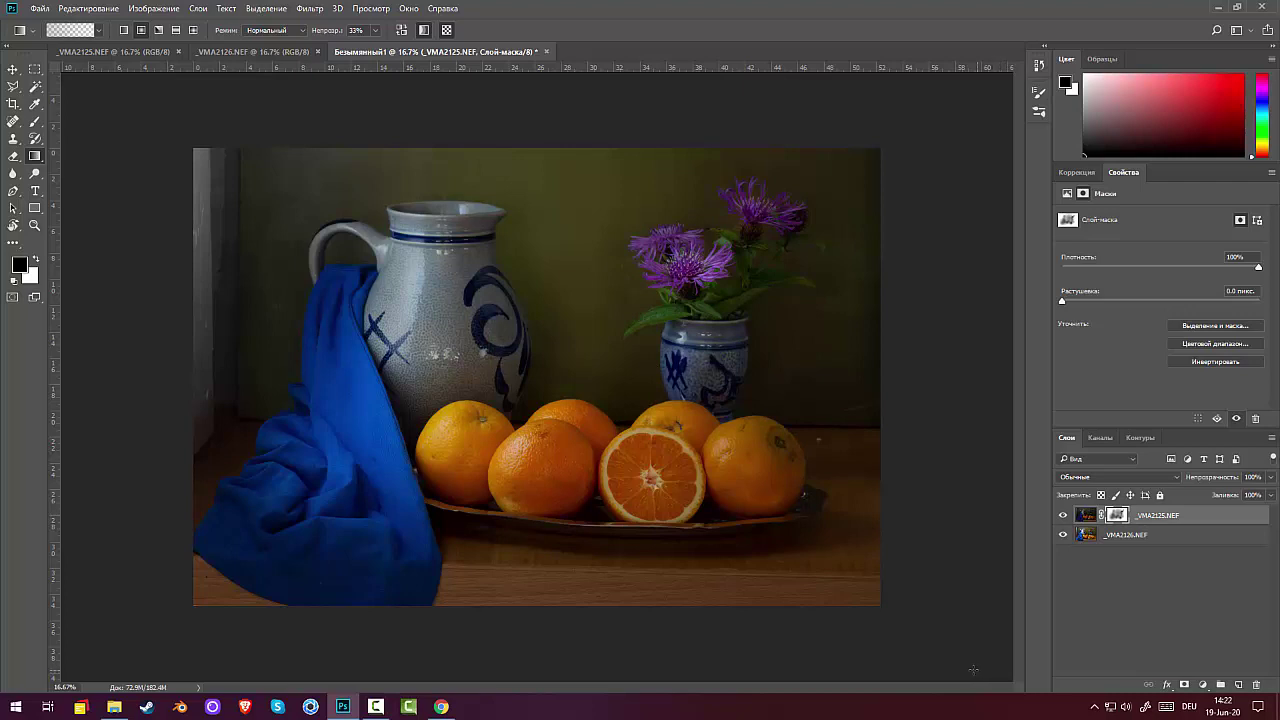
{"action": "left_click_drag", "start_coordinate": [340, 534], "coordinate": [705, 631]}
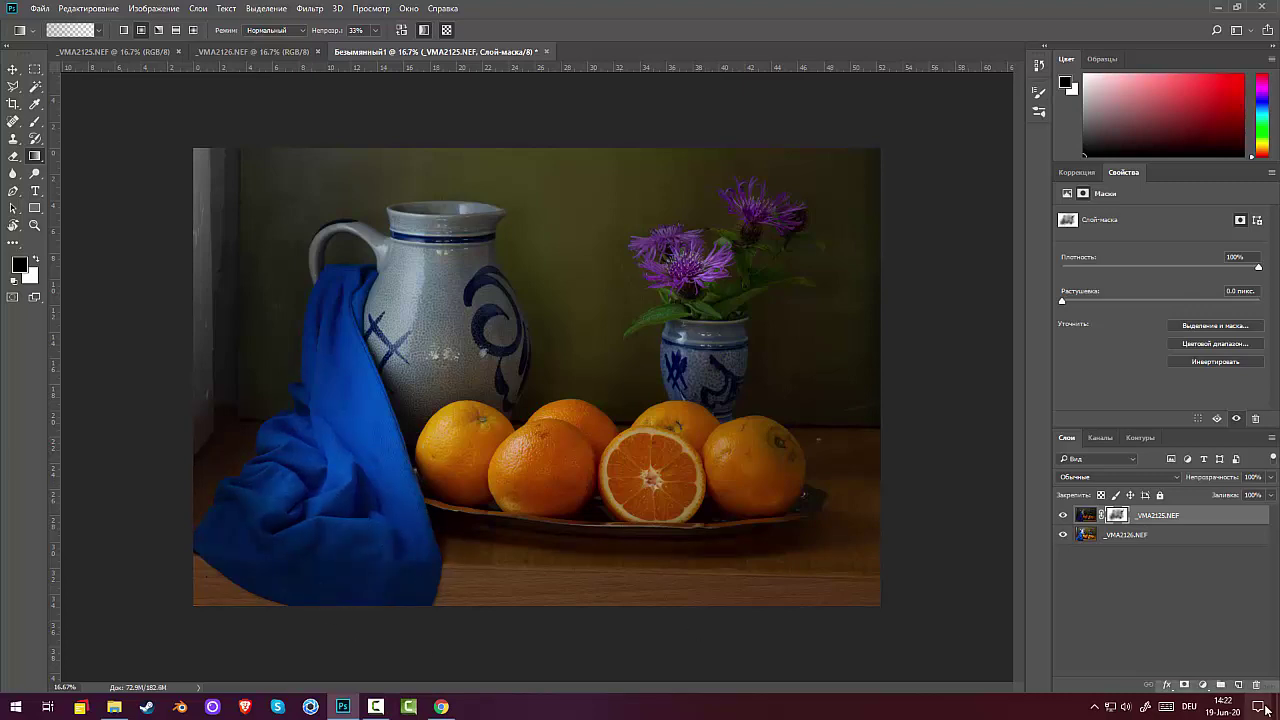
Step: Merge all visible layers into a new top layer and stretch a narrow background strip over the grey edge beside the cloth
{"action": "left_click", "coordinate": [1150, 518]}
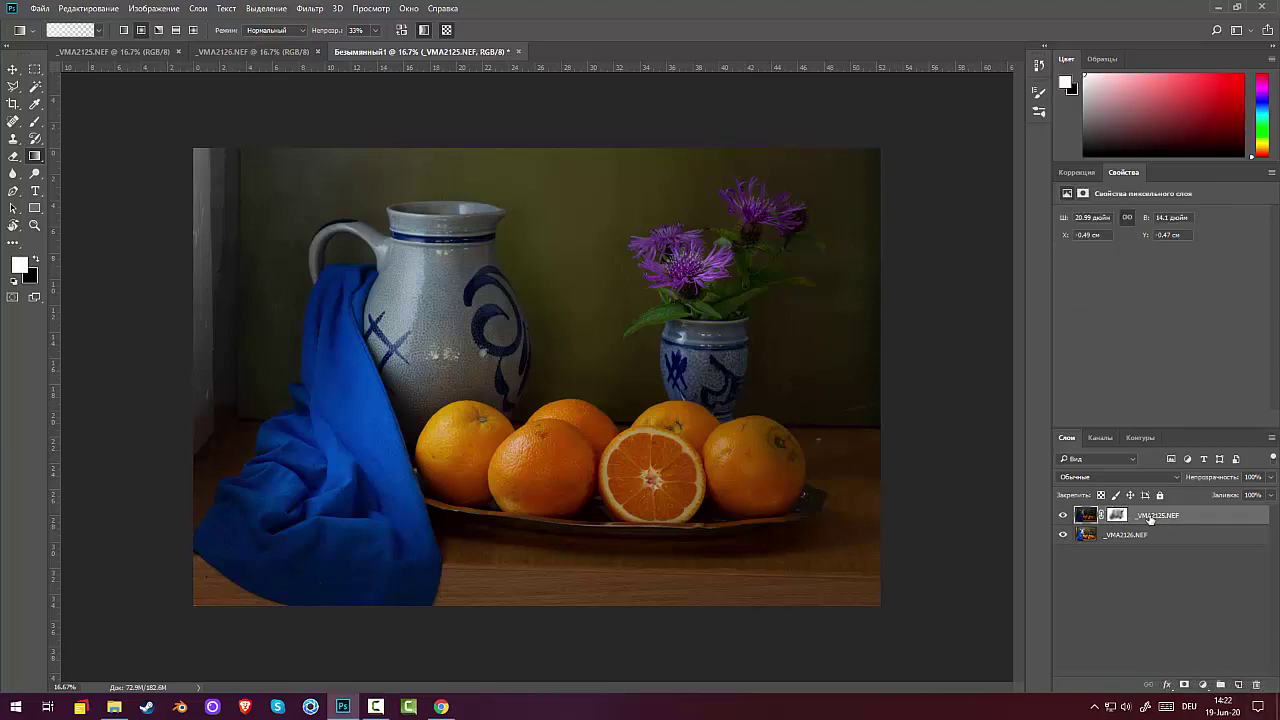
{"action": "key", "text": "ctrl+alt+shift+e"}
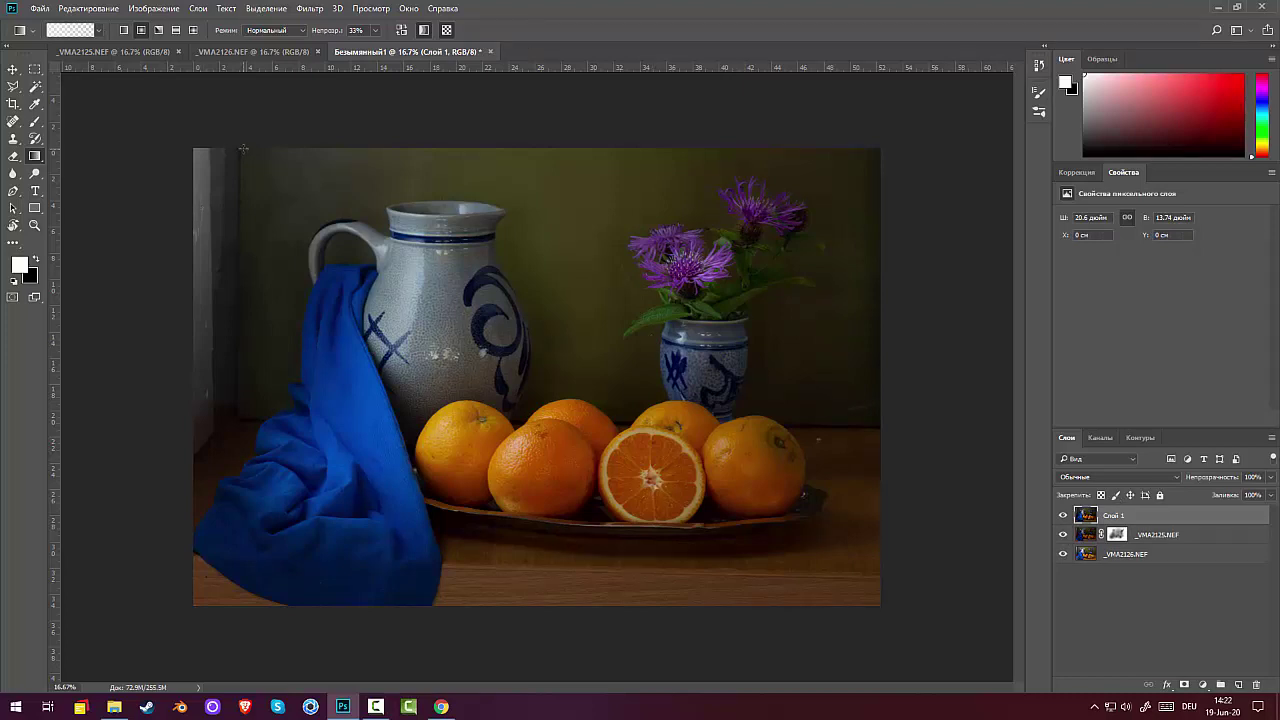
{"action": "left_click", "coordinate": [35, 69]}
{"action": "left_click_drag", "start_coordinate": [241, 148], "coordinate": [265, 420]}
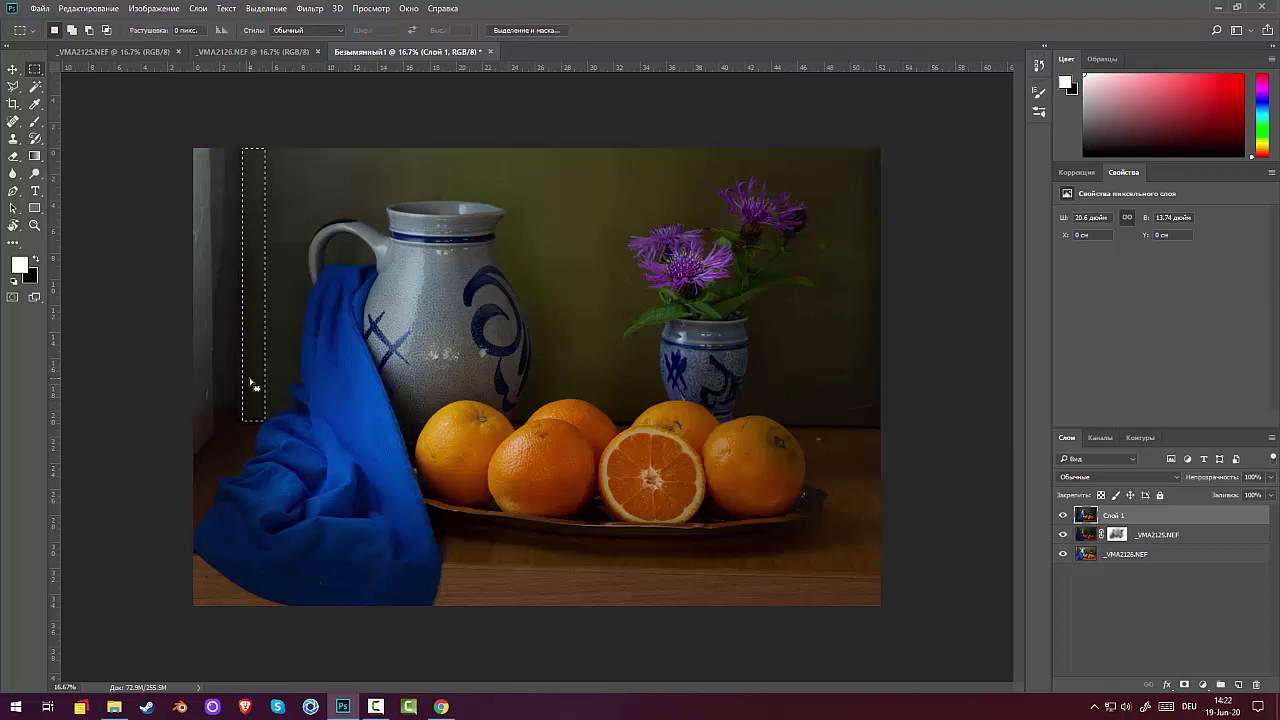
{"action": "key", "text": "ctrl+t"}
{"action": "left_click_drag", "start_coordinate": [242, 285], "coordinate": [192, 293]}
{"action": "key", "text": "Return"}
{"action": "key", "text": "ctrl+d"}
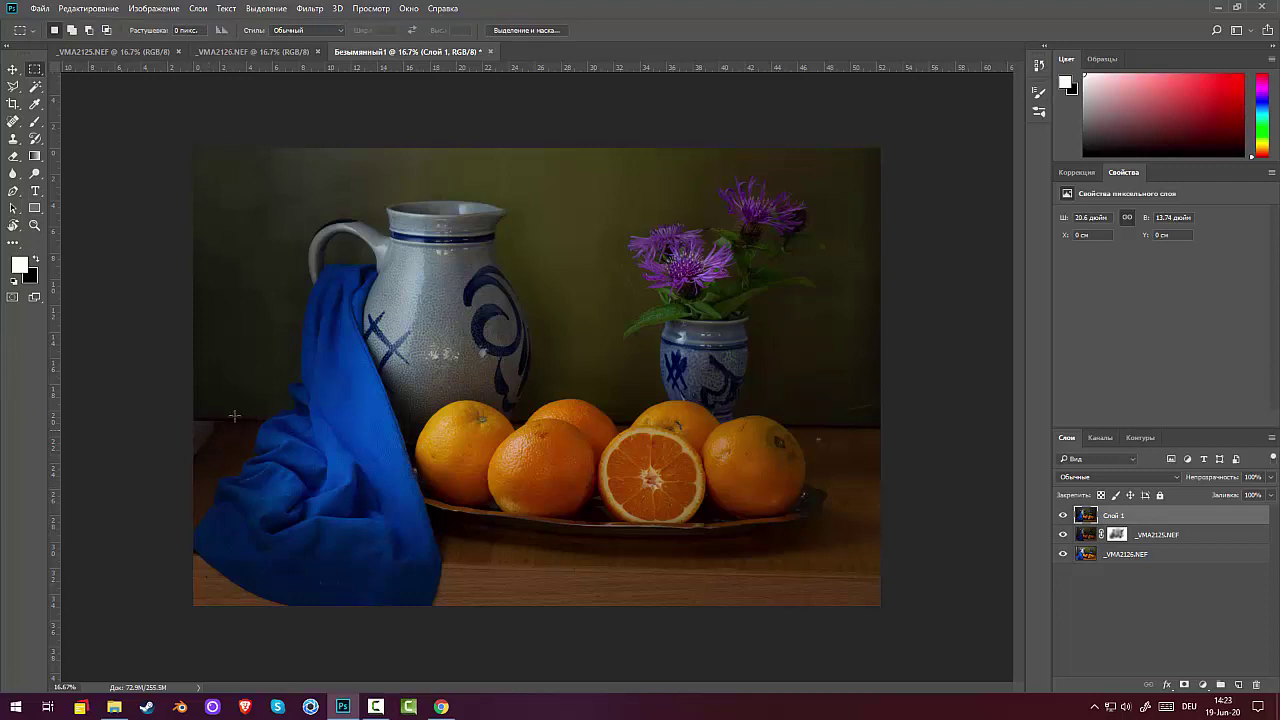
Step: Stretch a narrow strip of the tabletop behind the blue cloth outward to cover the remaining light patch at the image's edge
{"action": "left_click_drag", "start_coordinate": [222, 420], "coordinate": [244, 466]}
{"action": "key", "text": "ctrl+t"}
{"action": "left_click_drag", "start_coordinate": [222, 443], "coordinate": [189, 443]}
{"action": "key", "text": "Return"}
Step: Select the table's front edge beside the cloth and stretch it slightly upward to make the strip taller
{"action": "left_click_drag", "start_coordinate": [442, 577], "coordinate": [848, 632]}
{"action": "key", "text": "ctrl+t"}
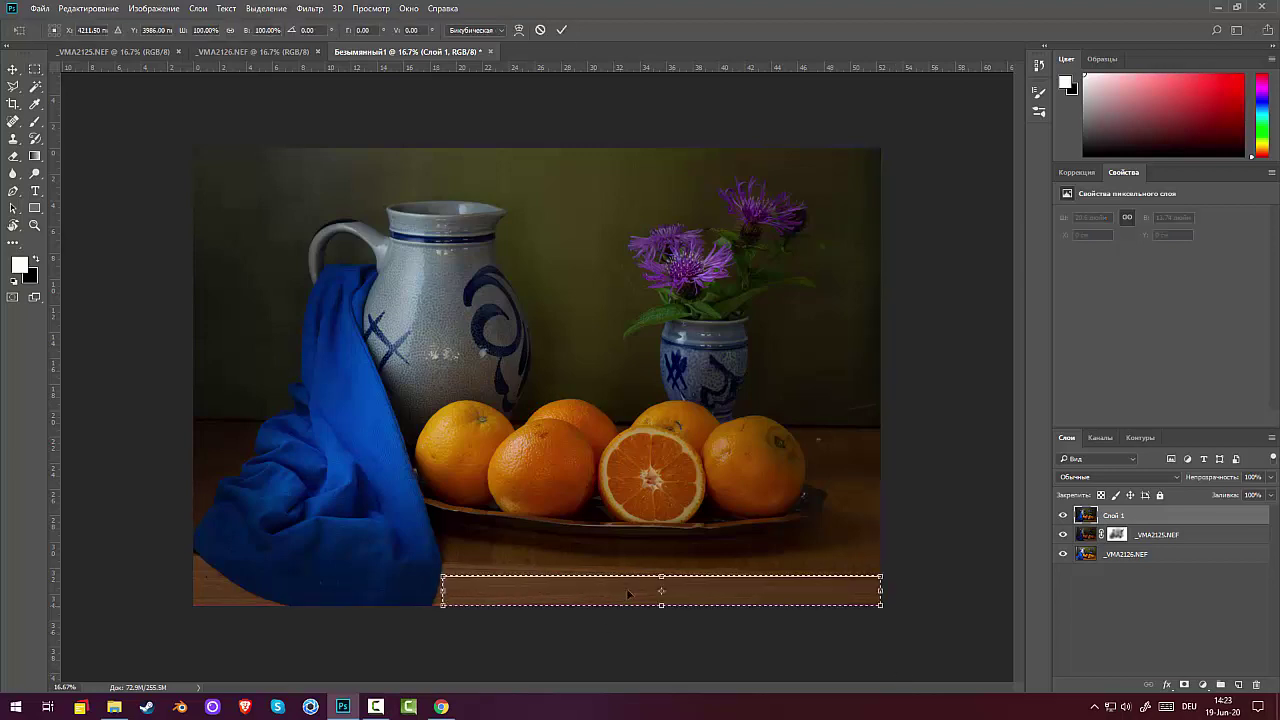
{"action": "left_click_drag", "start_coordinate": [660, 573], "coordinate": [645, 561]}
{"action": "key", "text": "Return"}
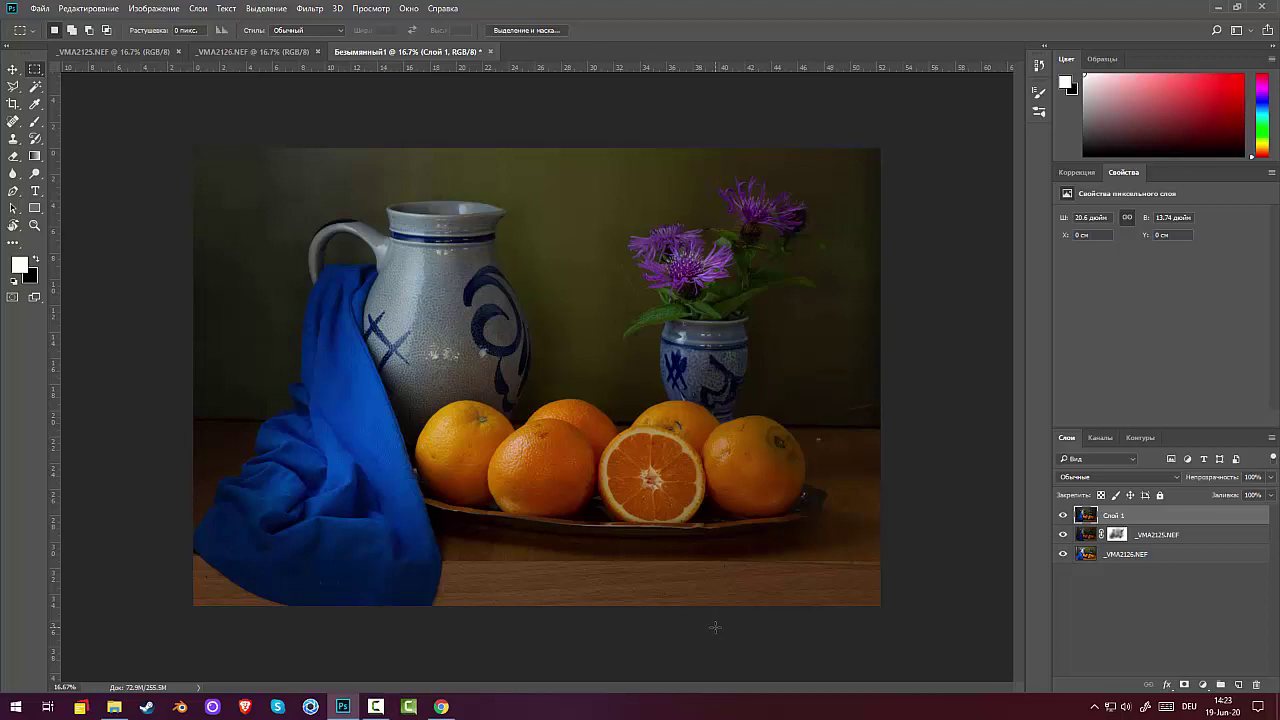
Step: Retouch the olive background between the jug and the small vase with the Healing Brush
{"action": "key", "text": "ctrl+plus"}
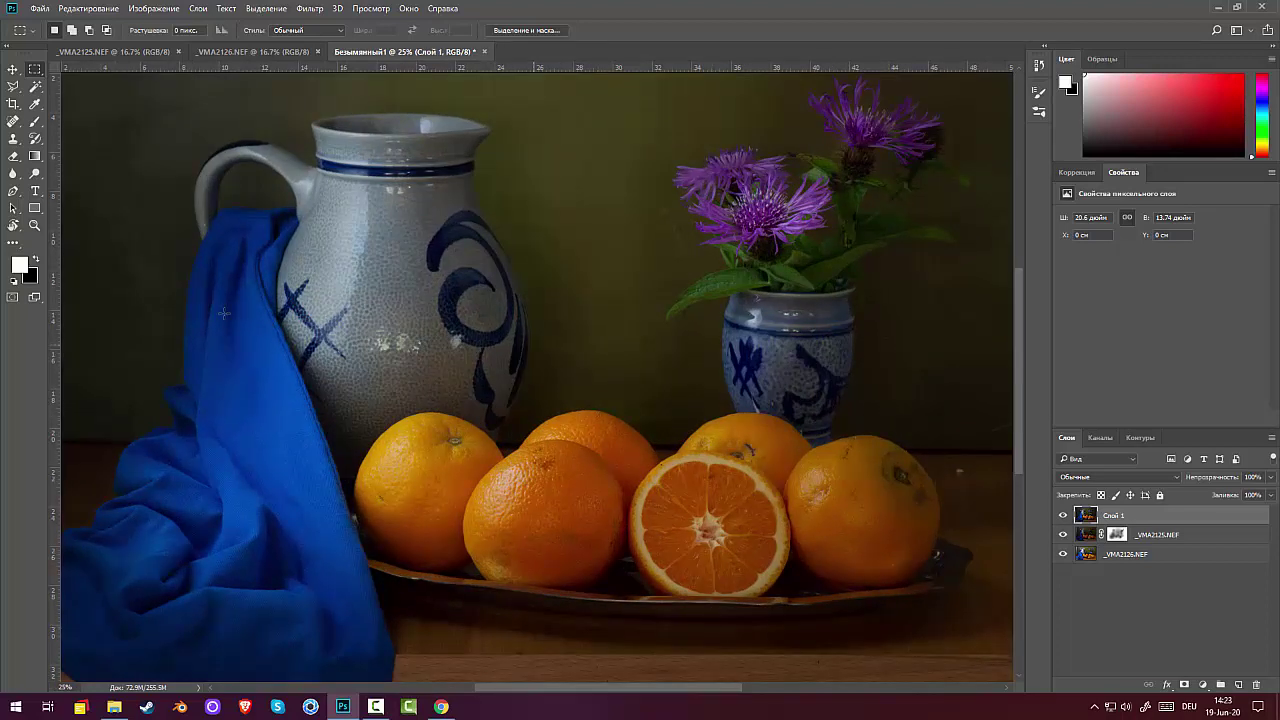
{"action": "left_click", "coordinate": [14, 123]}
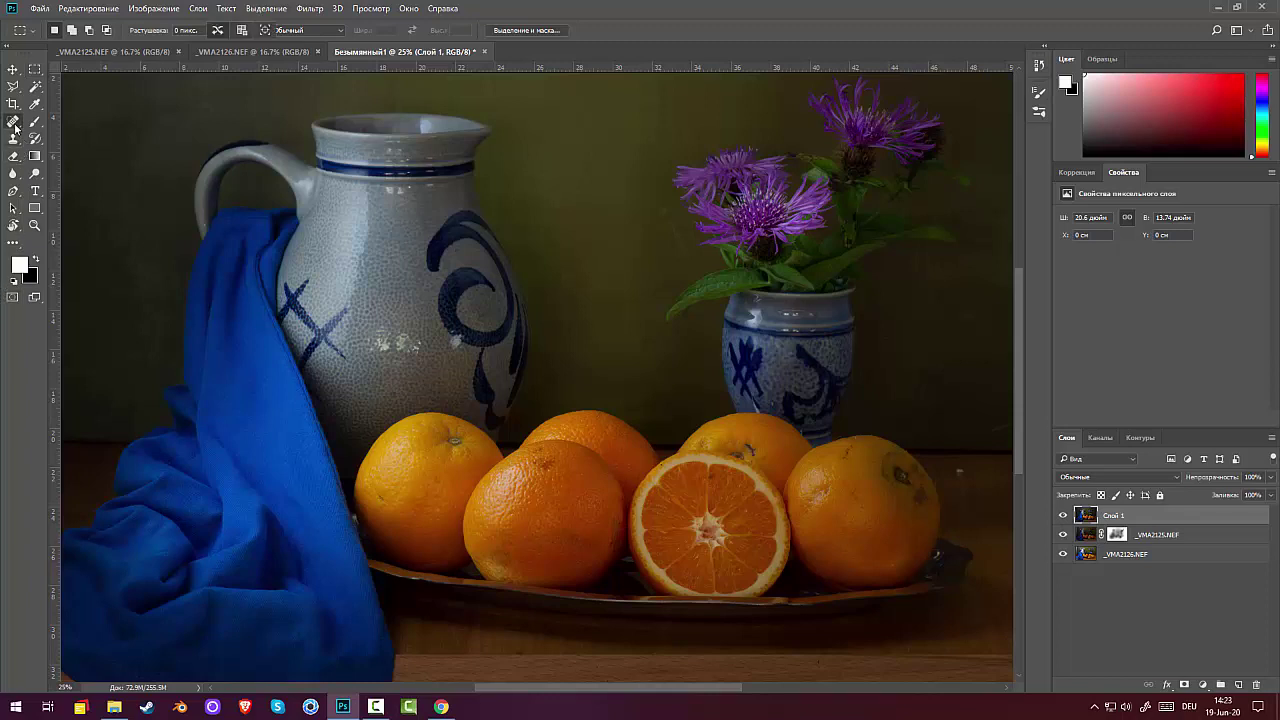
{"action": "right_click", "coordinate": [14, 123]}
{"action": "left_click", "coordinate": [90, 133]}
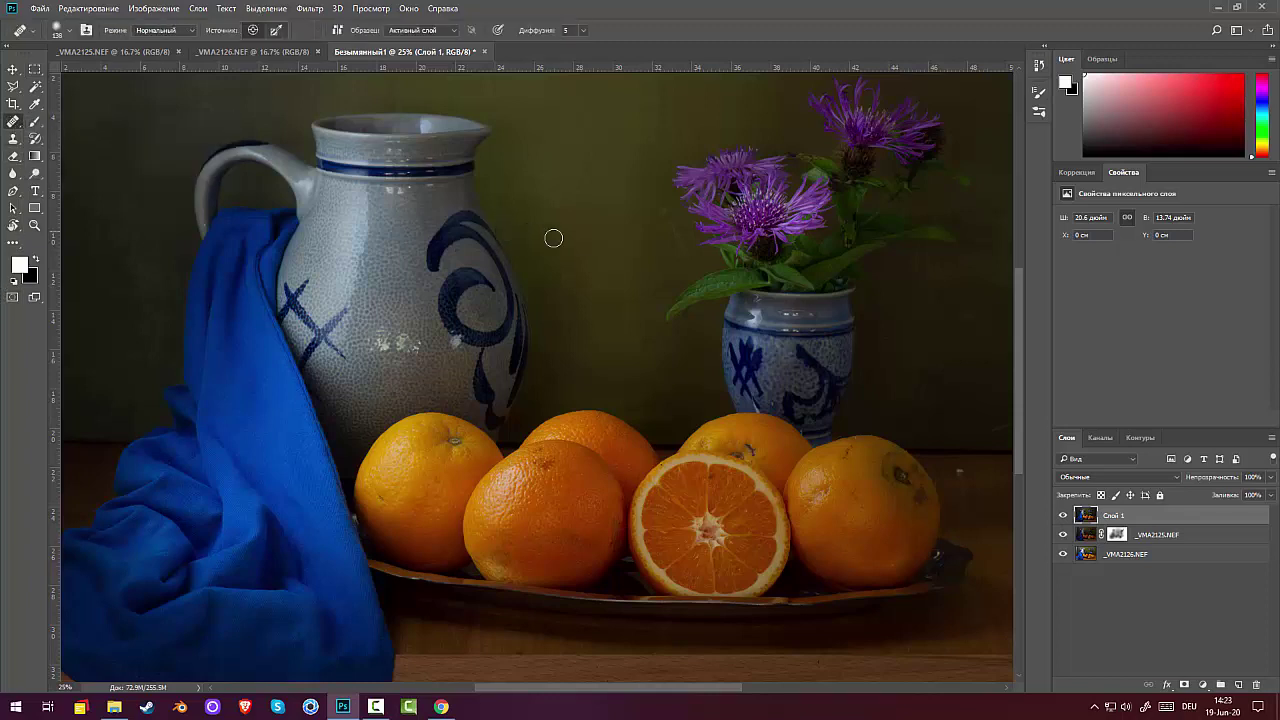
{"action": "mouse_move", "coordinate": [678, 238]}
{"action": "left_mouse_down"}
{"action": "mouse_move", "coordinate": [688, 257]}
{"action": "mouse_move", "coordinate": [644, 305]}
{"action": "mouse_move", "coordinate": [640, 346]}
{"action": "left_mouse_up"}
{"action": "scroll", "coordinate": [695, 233], "scroll_direction": "down", "scroll_amount": 2}
{"action": "scroll", "coordinate": [695, 233], "scroll_direction": "up", "scroll_amount": 4}
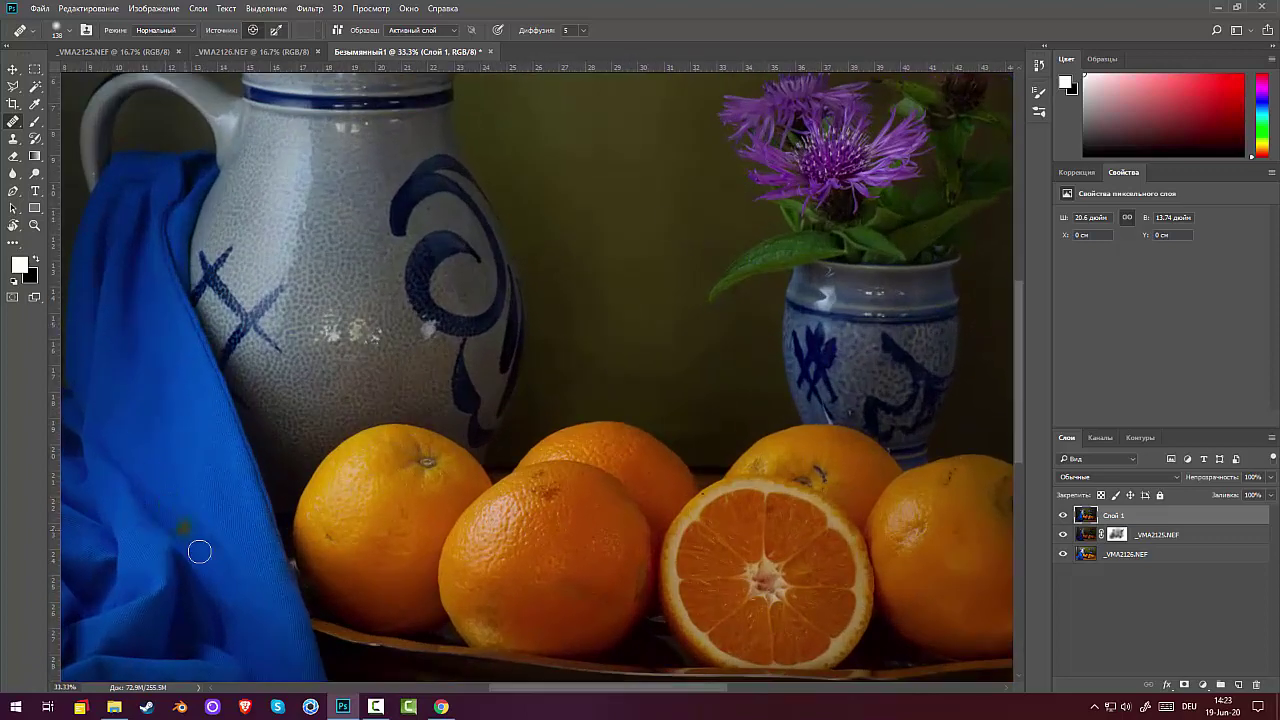
{"action": "left_click_drag", "start_coordinate": [764, 303], "coordinate": [719, 333]}
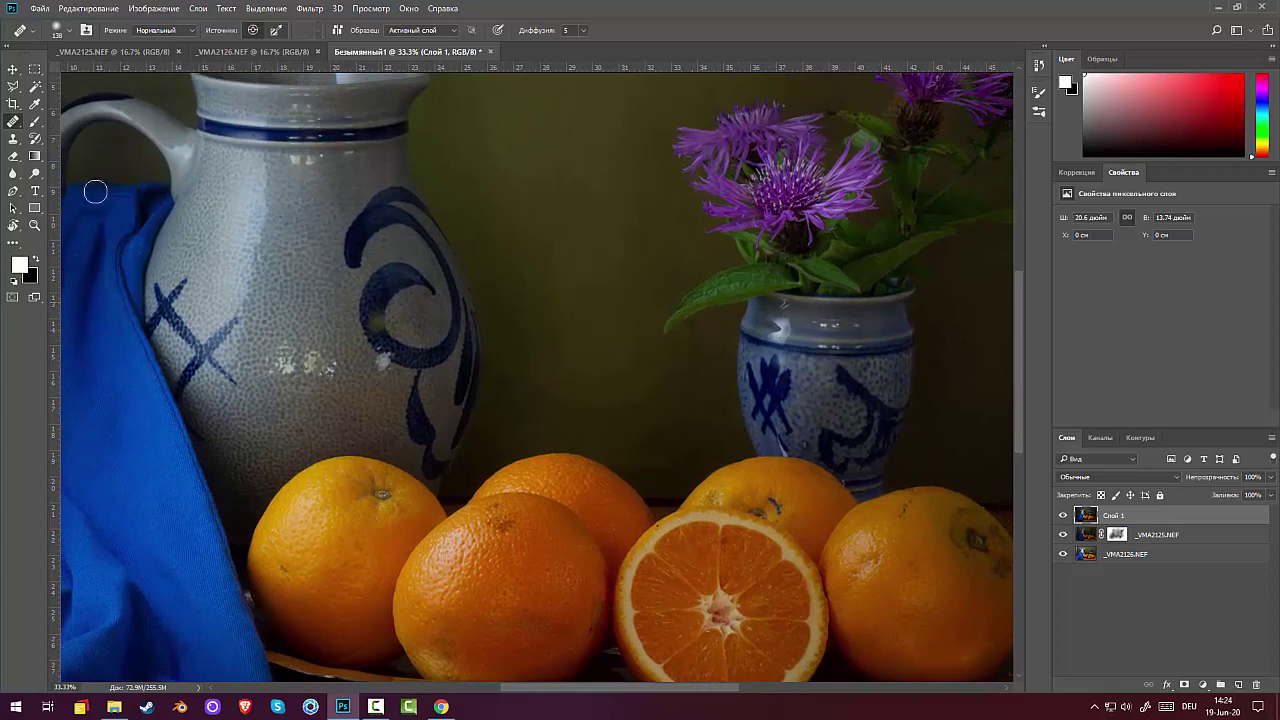
Step: Remove the scratch low on the dark background beside the vase with the Spot Healing Brush
{"action": "right_click", "coordinate": [13, 121]}
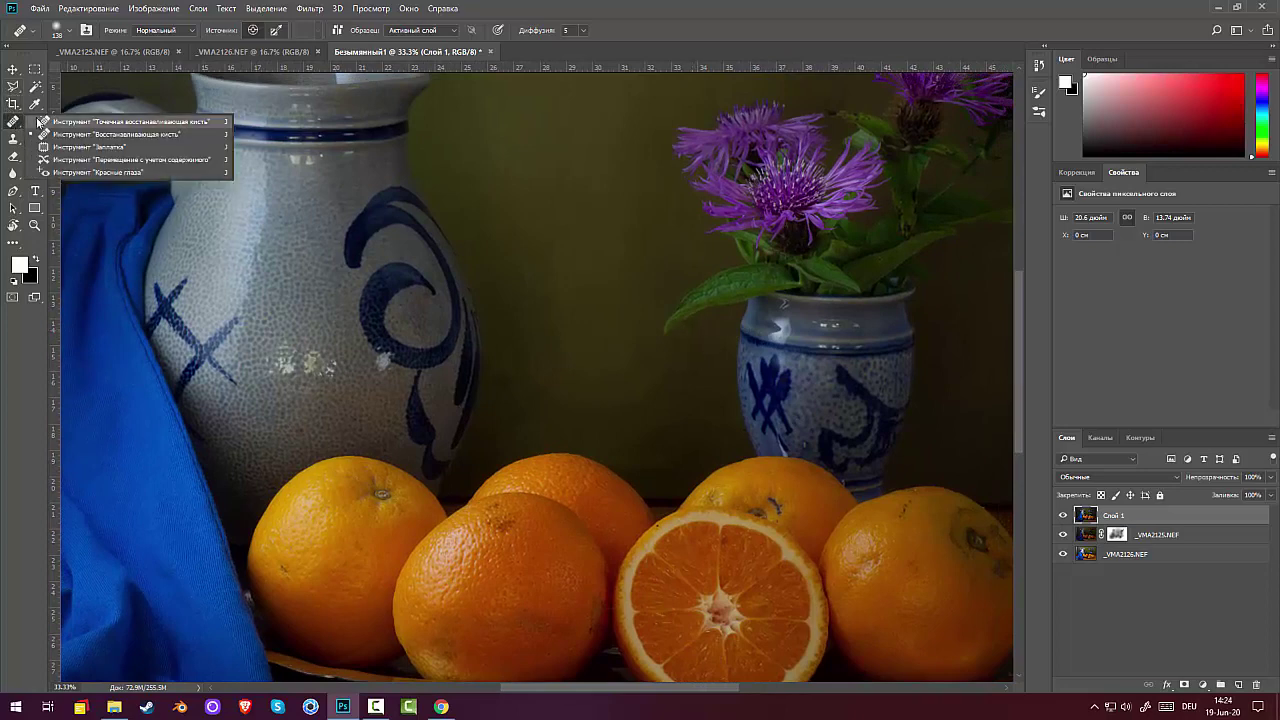
{"action": "left_click", "coordinate": [45, 121]}
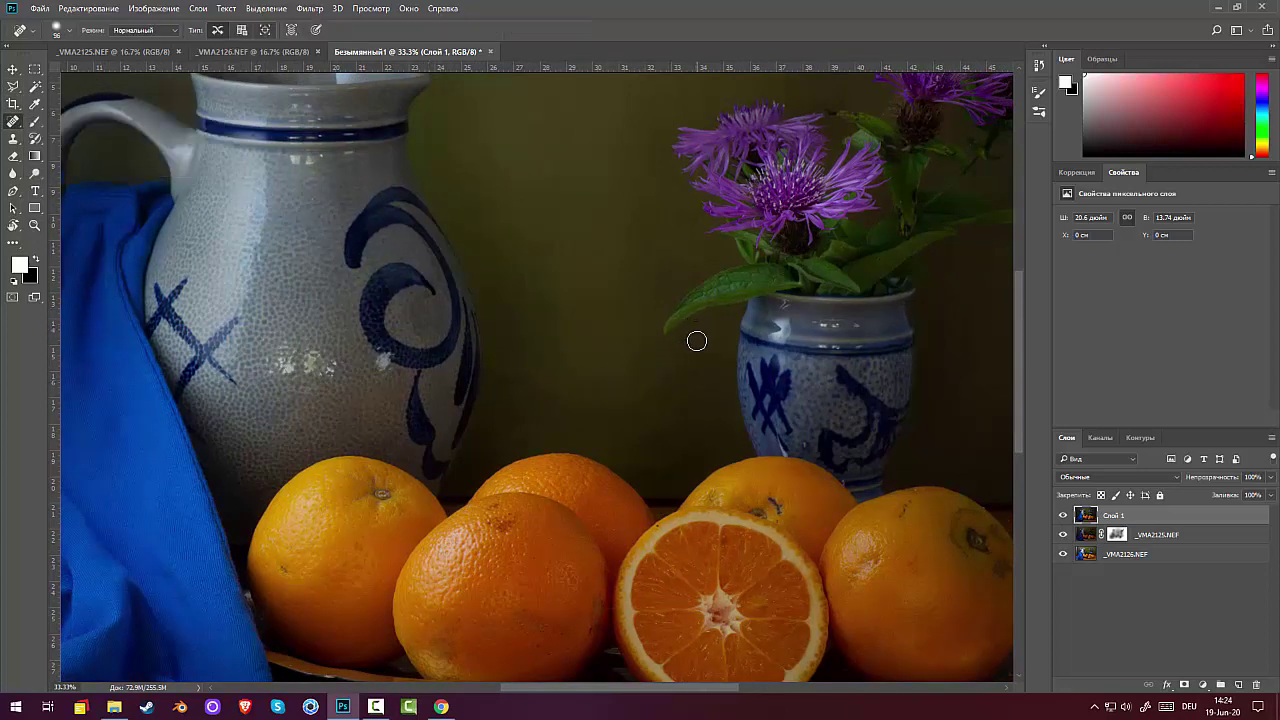
{"action": "left_click_drag", "start_coordinate": [907, 388], "coordinate": [414, 409]}
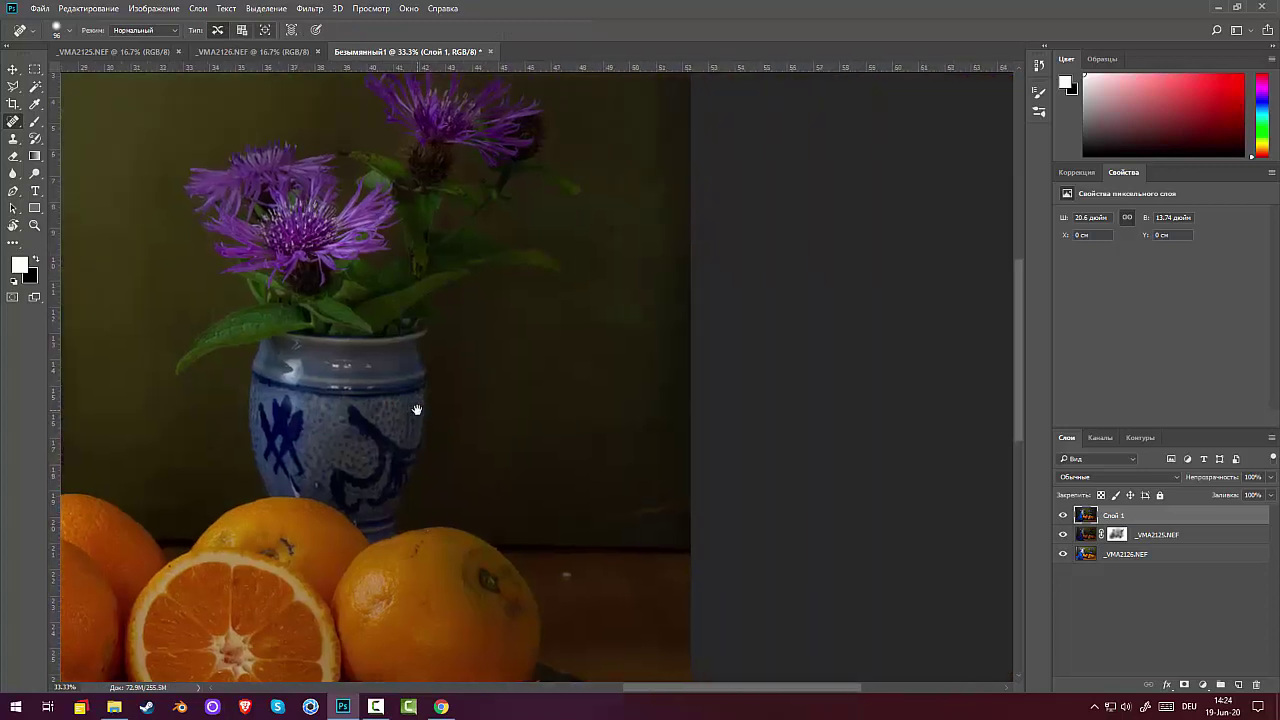
{"action": "left_click_drag", "start_coordinate": [610, 518], "coordinate": [690, 515]}
Step: Even out the dark background beside the vase with the Healing Brush, sampling a clean area just above the table
{"action": "left_click", "coordinate": [575, 471], "text": "alt"}
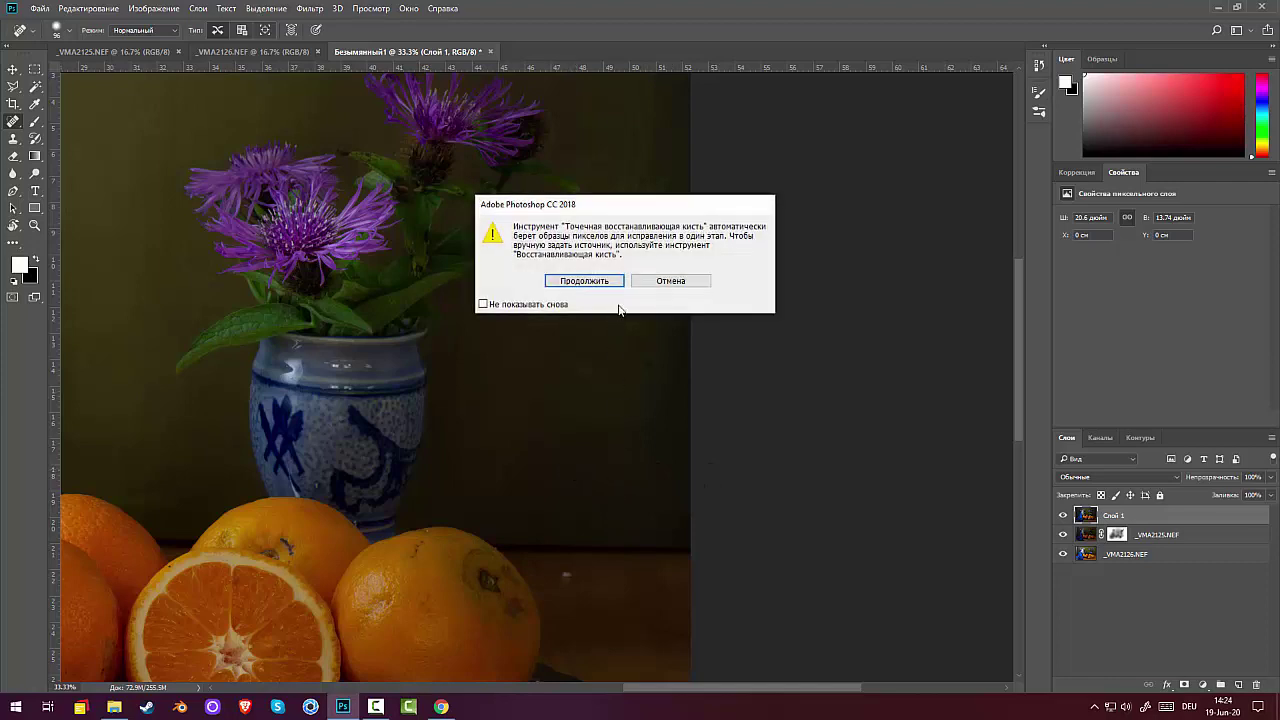
{"action": "left_click", "coordinate": [670, 281]}
{"action": "right_click", "coordinate": [14, 120]}
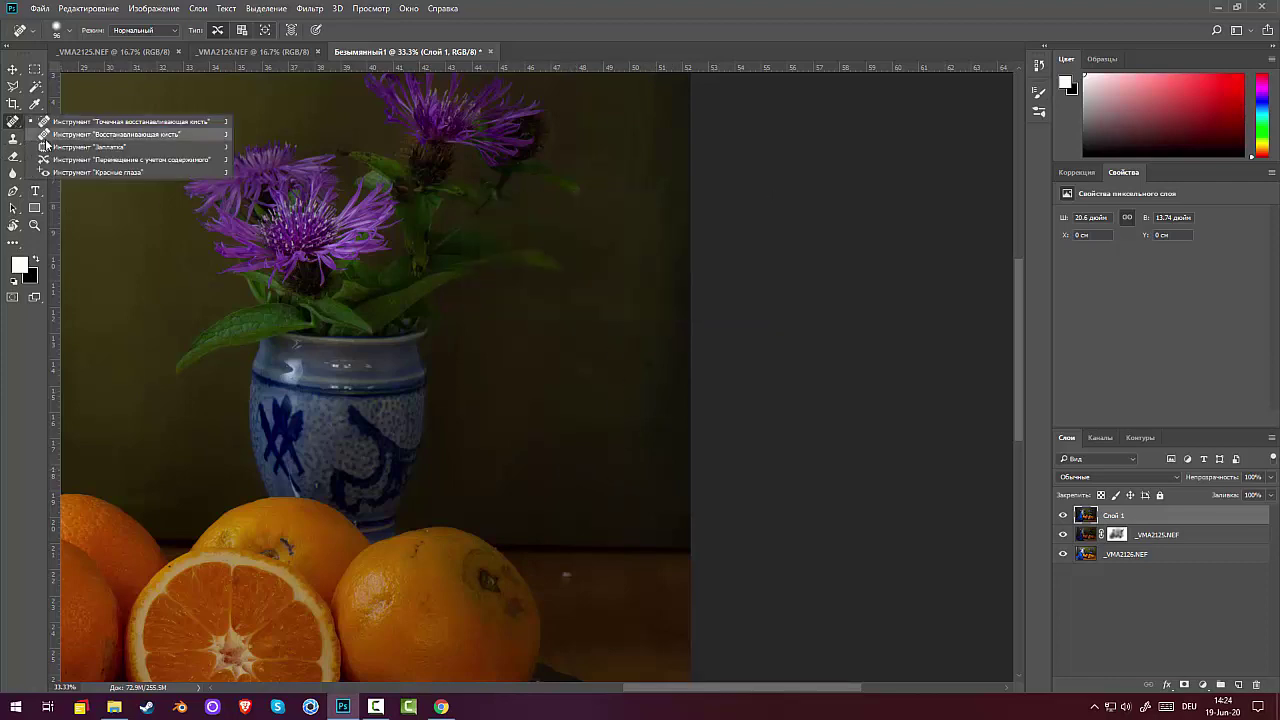
{"action": "left_click", "coordinate": [60, 139]}
{"action": "left_click", "coordinate": [571, 477], "text": "alt"}
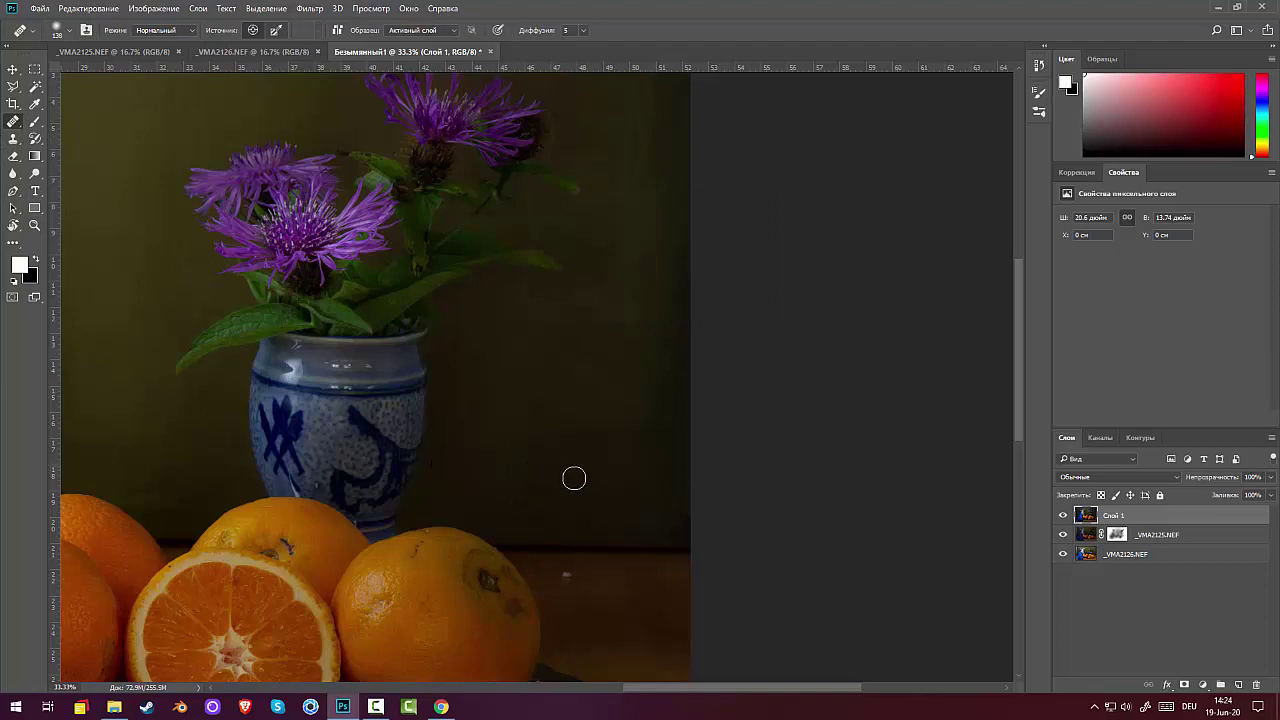
{"action": "mouse_move", "coordinate": [651, 491]}
{"action": "left_mouse_down"}
{"action": "mouse_move", "coordinate": [612, 415]}
{"action": "mouse_move", "coordinate": [649, 325]}
{"action": "mouse_move", "coordinate": [608, 243]}
{"action": "mouse_move", "coordinate": [637, 200]}
{"action": "mouse_move", "coordinate": [631, 274]}
{"action": "left_mouse_up"}
{"action": "scroll", "coordinate": [520, 489], "scroll_direction": "down", "scroll_amount": 6}
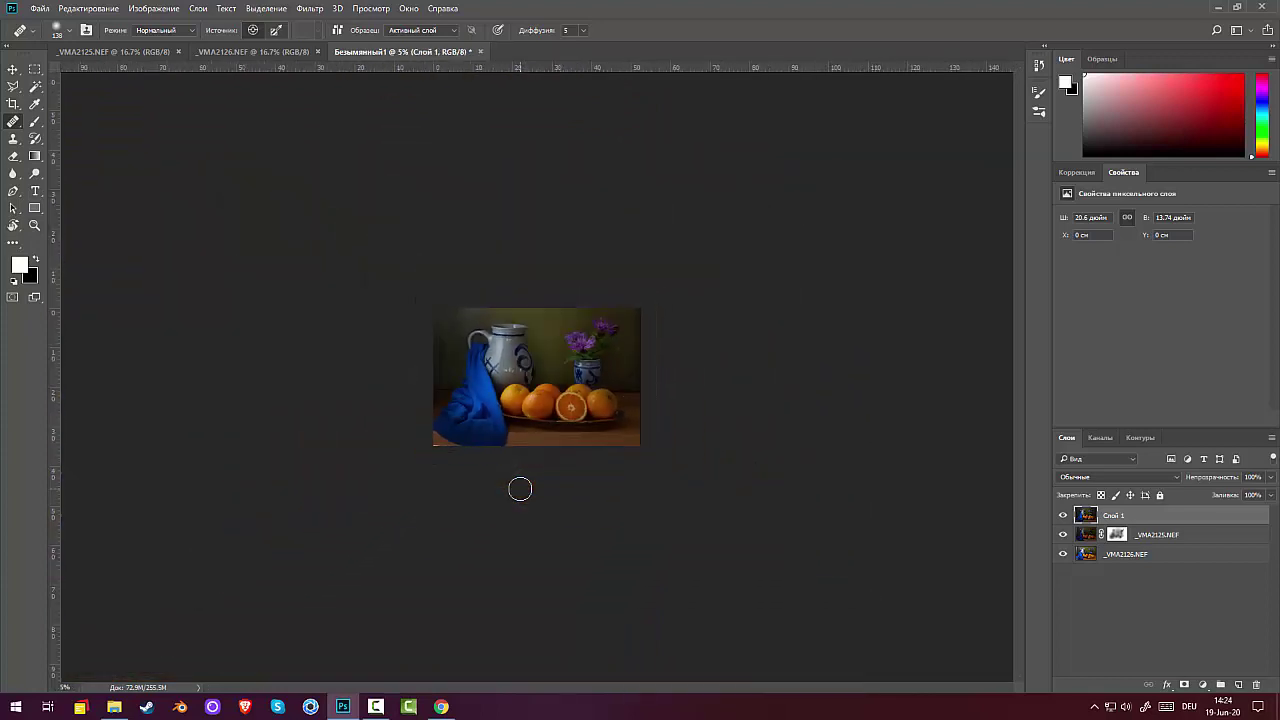
Step: Place a copy of _VMA2126.NEF directly beneath Слой 1 and reveal it near the cloth's lower edge with a 33% gradient on a new mask
{"action": "left_click_drag", "start_coordinate": [1160, 556], "coordinate": [1238, 685]}
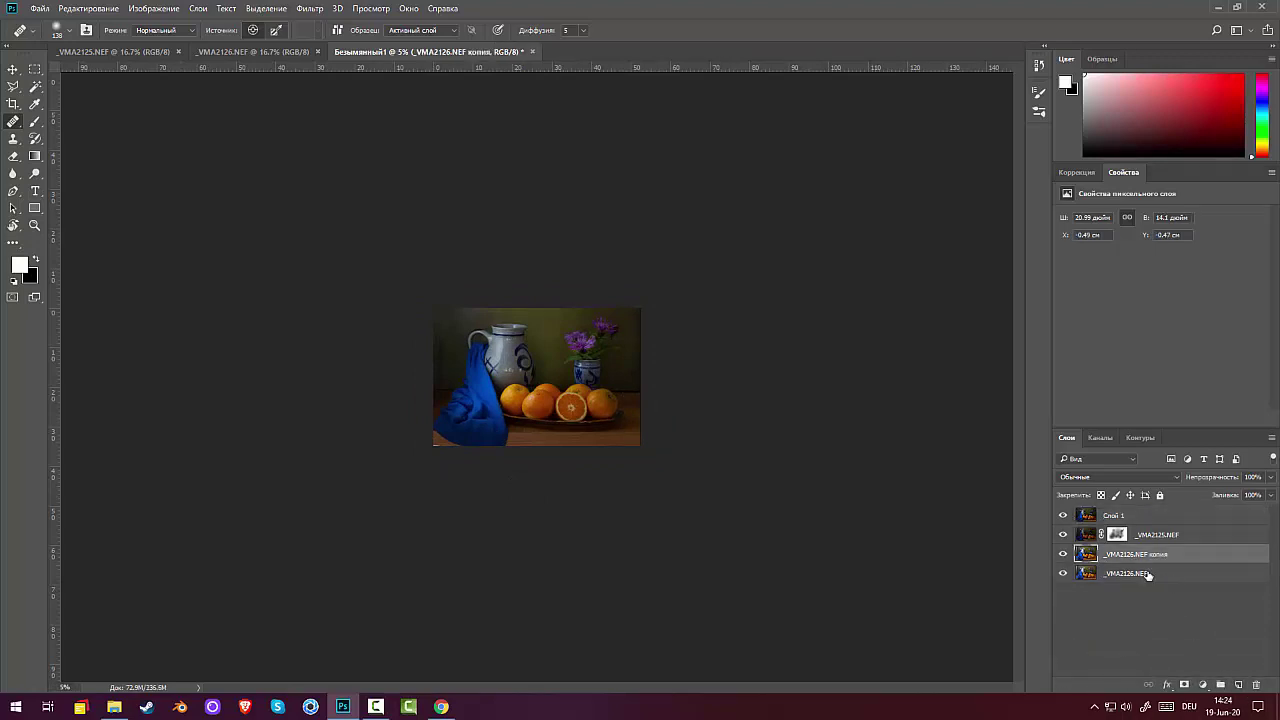
{"action": "left_click_drag", "start_coordinate": [1143, 563], "coordinate": [1138, 525]}
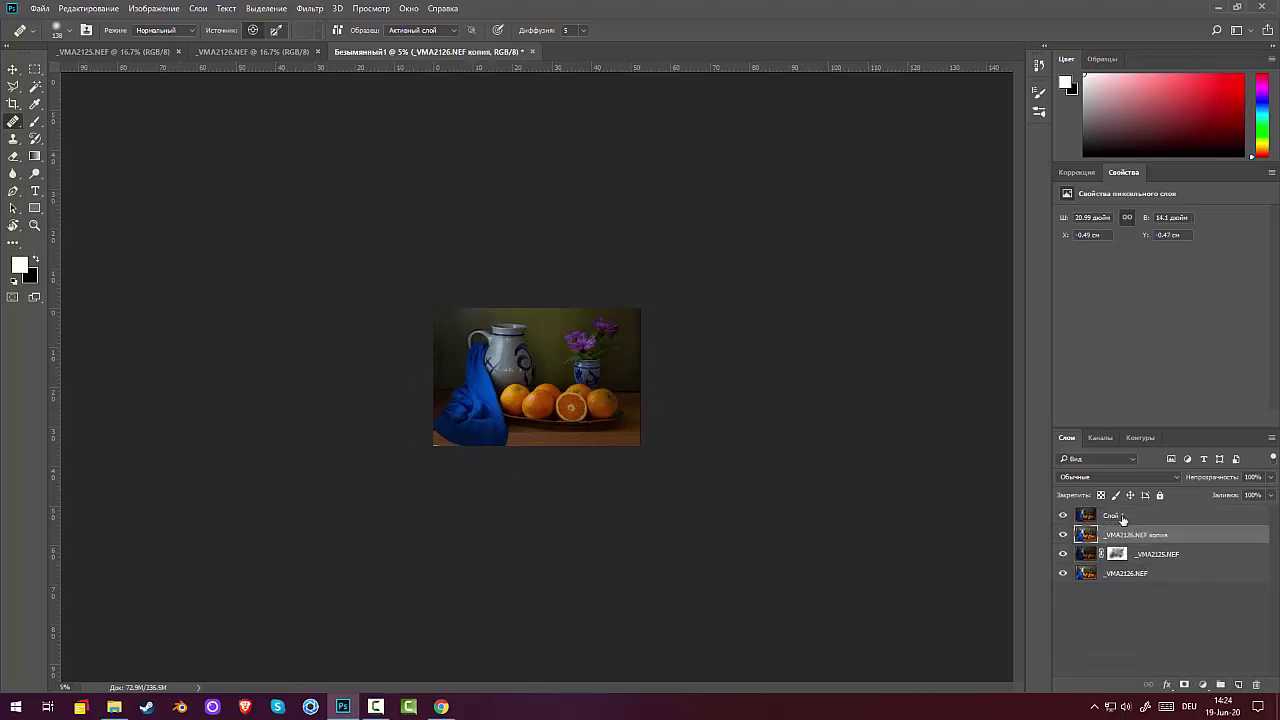
{"action": "left_click", "coordinate": [1125, 515]}
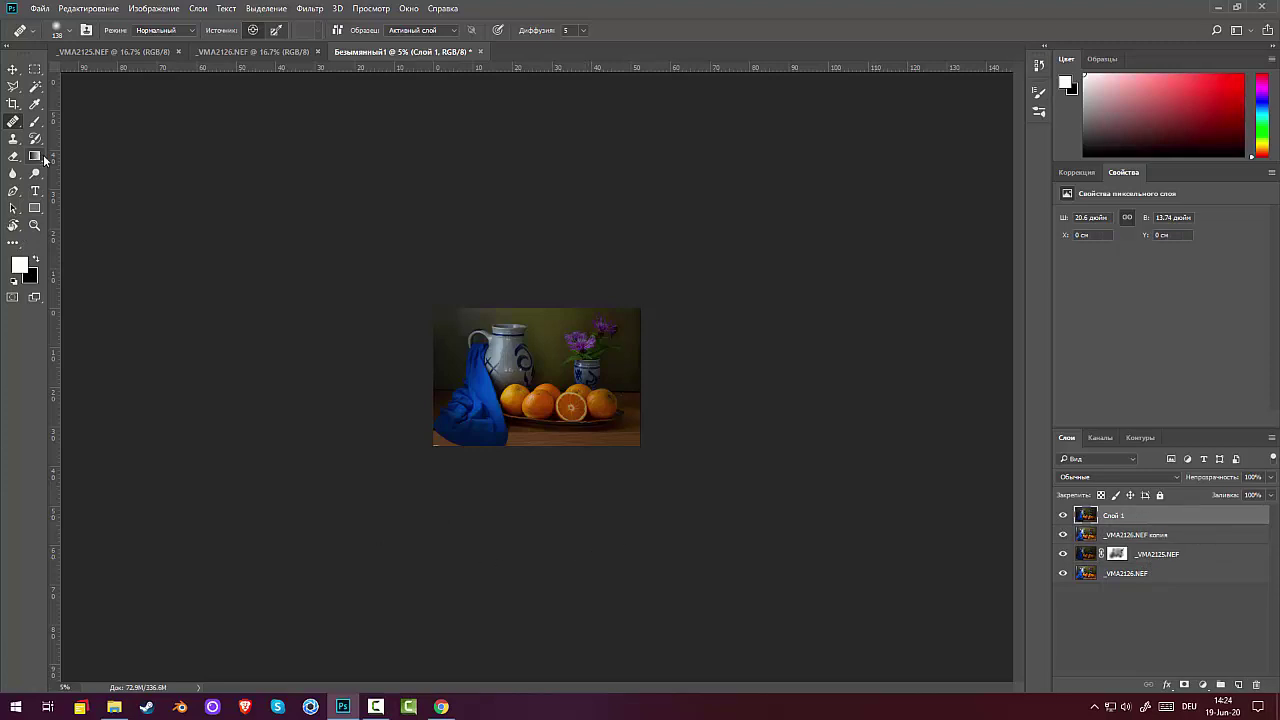
{"action": "left_click", "coordinate": [1183, 686]}
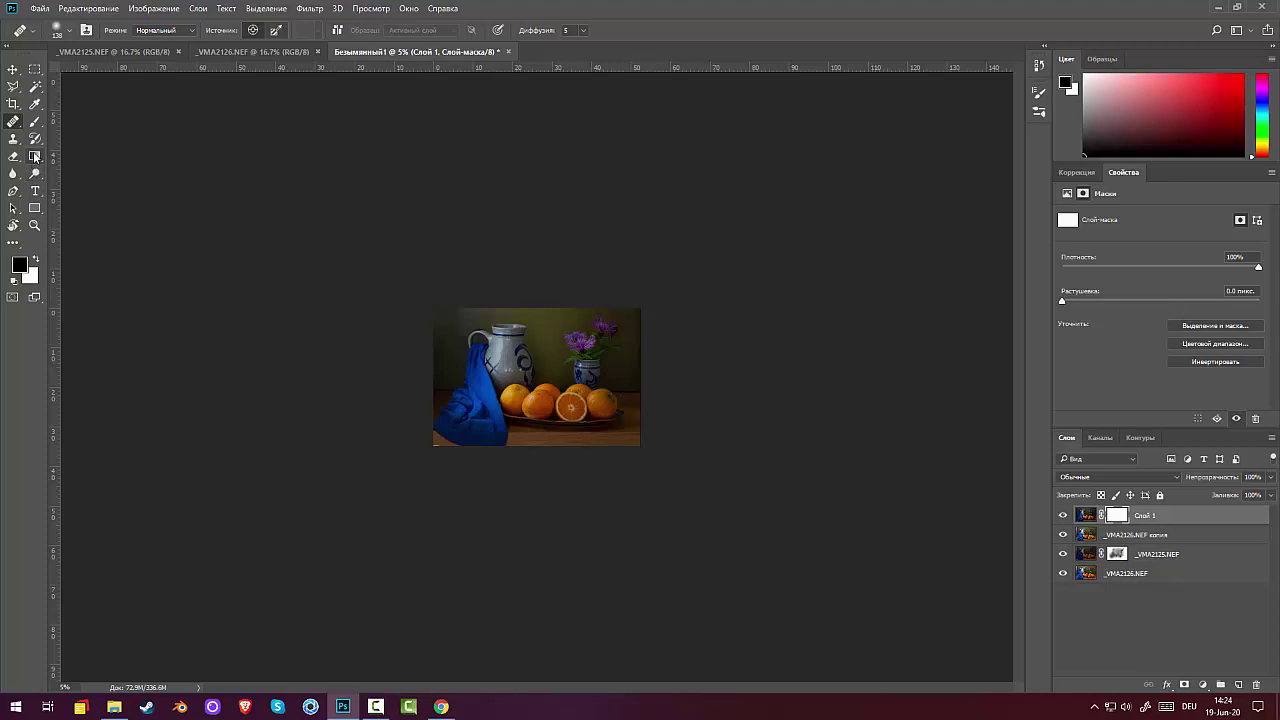
{"action": "left_click", "coordinate": [34, 156]}
{"action": "left_click_drag", "start_coordinate": [489, 427], "coordinate": [514, 446]}
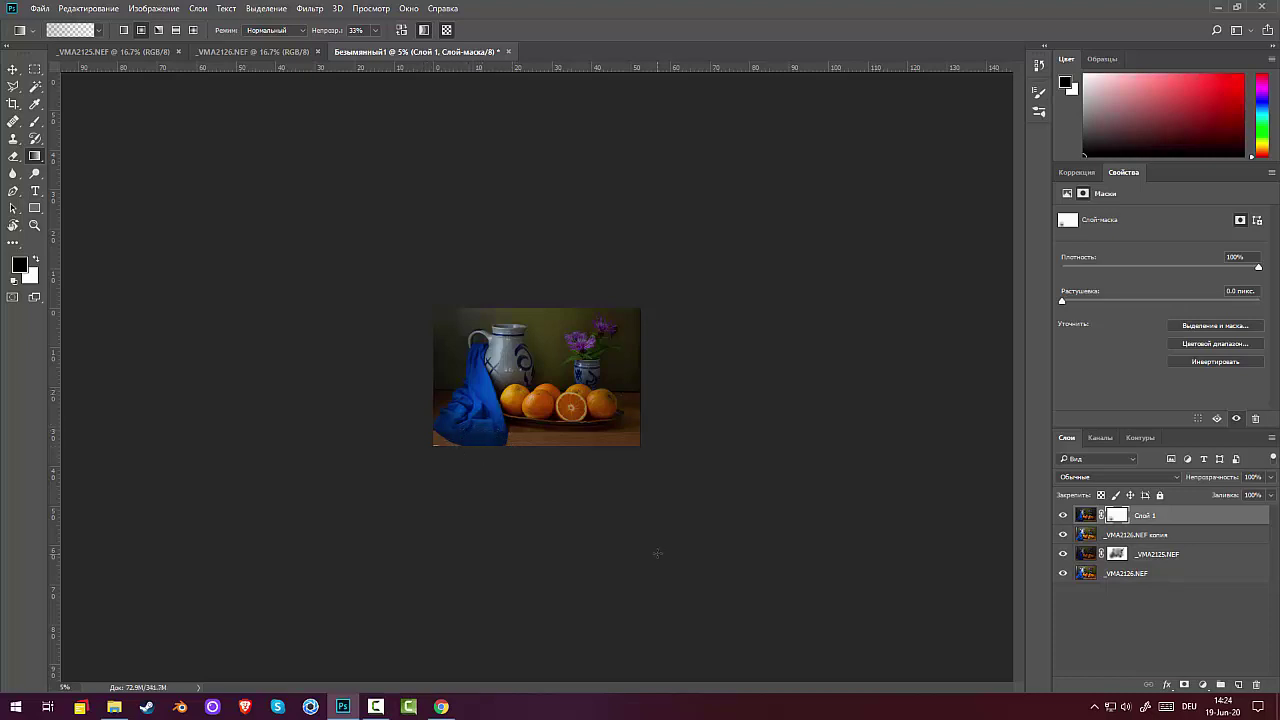
Step: Select the table's front strip with a 6-pixel feather, merge the visible layers into a new one and copy the strip to its own layer
{"action": "left_click", "coordinate": [34, 69]}
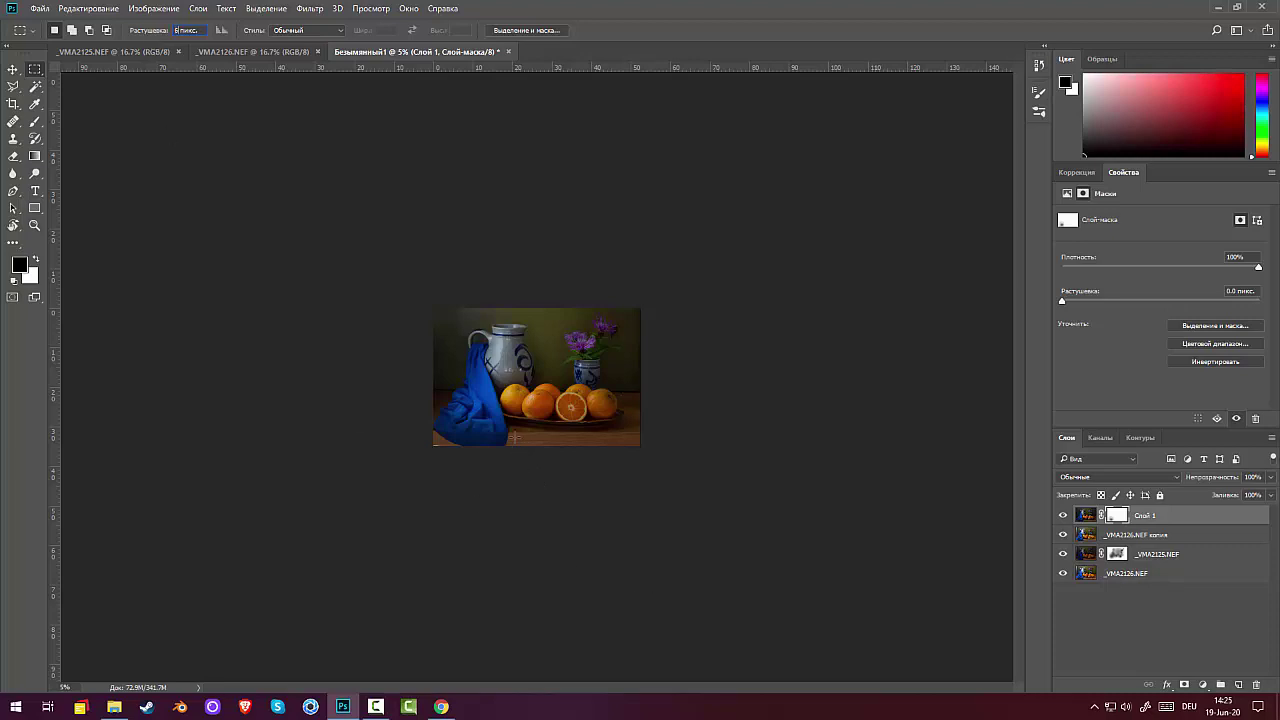
{"action": "left_click_drag", "start_coordinate": [506, 433], "coordinate": [668, 458]}
{"action": "key", "text": "ctrl+plus"}
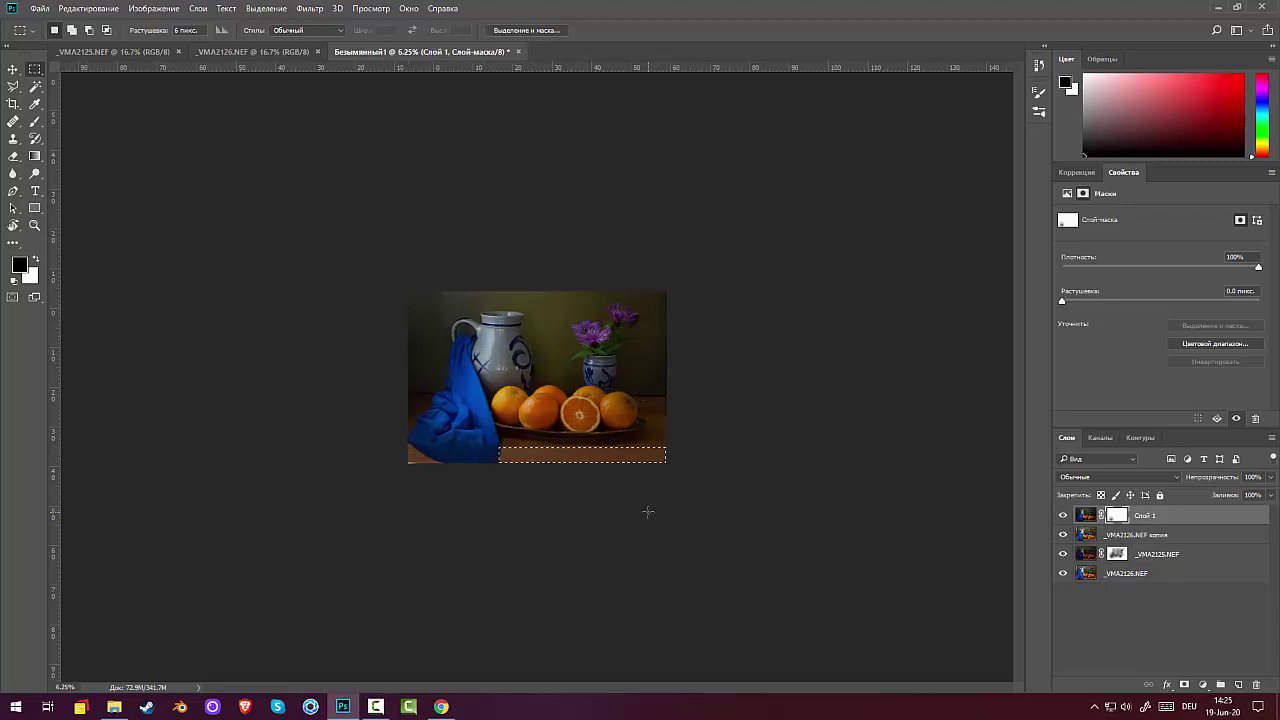
{"action": "left_click", "coordinate": [1153, 517]}
{"action": "key", "text": "ctrl+alt+shift+e"}
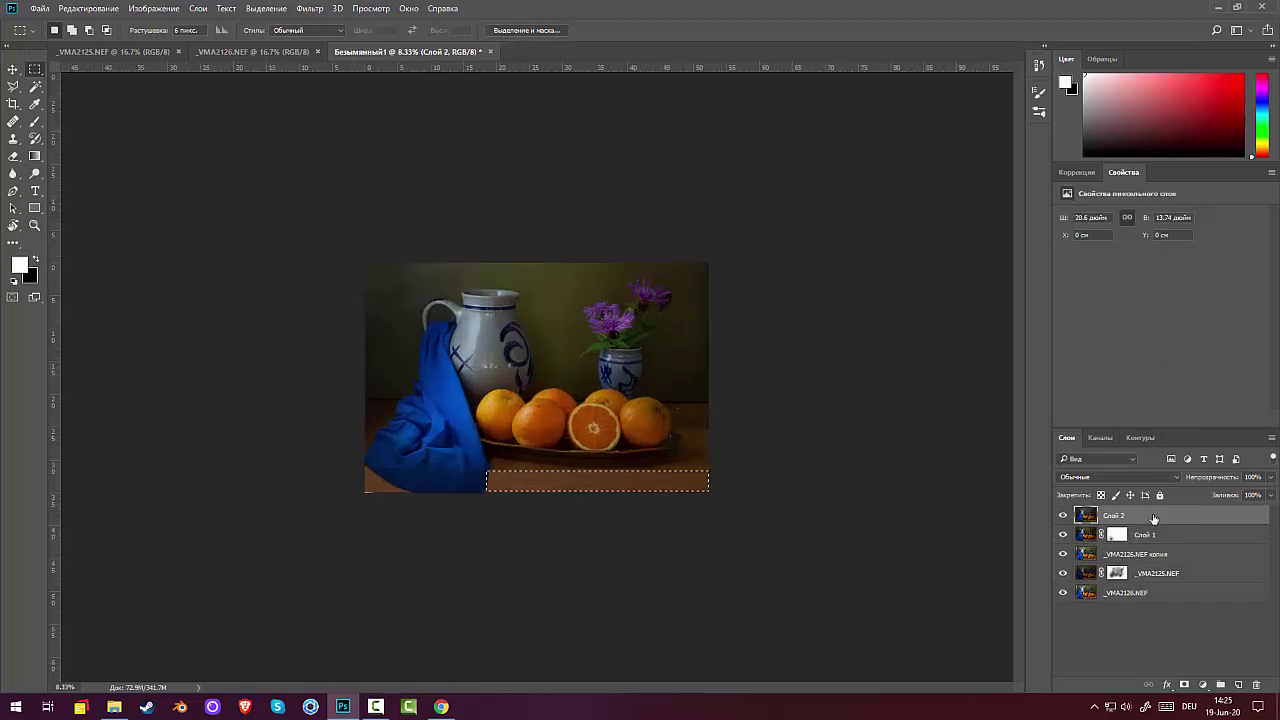
{"action": "key", "text": "ctrl+j"}
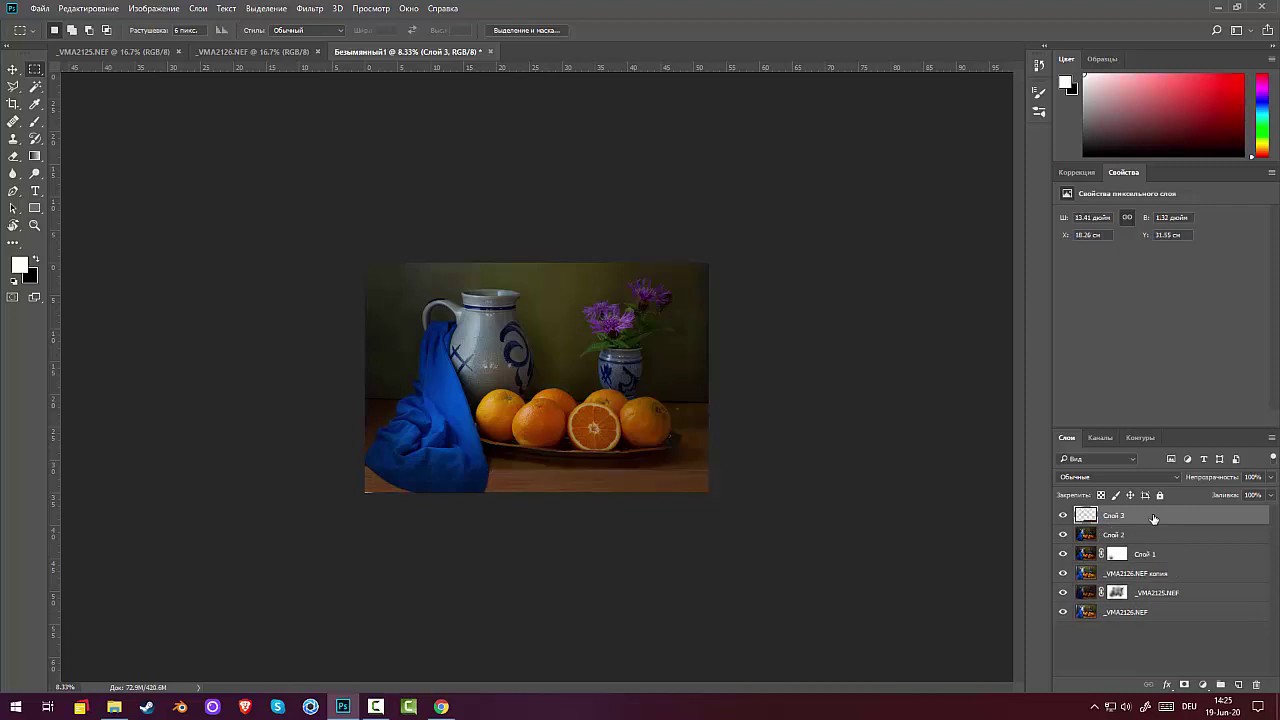
Step: Brighten the copied table strip with a clipped Levels adjustment, setting the white input level to 169 and the layer opacity to 51%
{"action": "left_click", "coordinate": [1078, 172]}
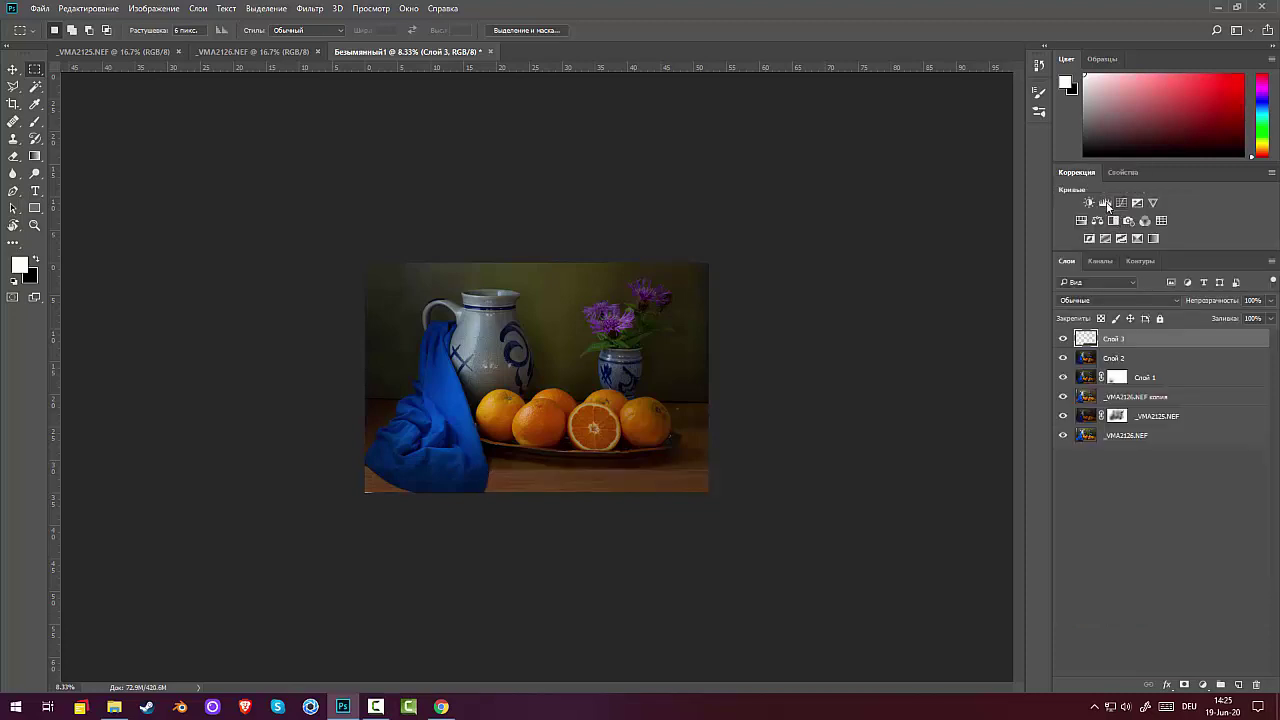
{"action": "left_click", "coordinate": [1098, 210]}
{"action": "left_click_drag", "start_coordinate": [1240, 311], "coordinate": [1187, 310]}
{"action": "left_click", "coordinate": [1178, 418]}
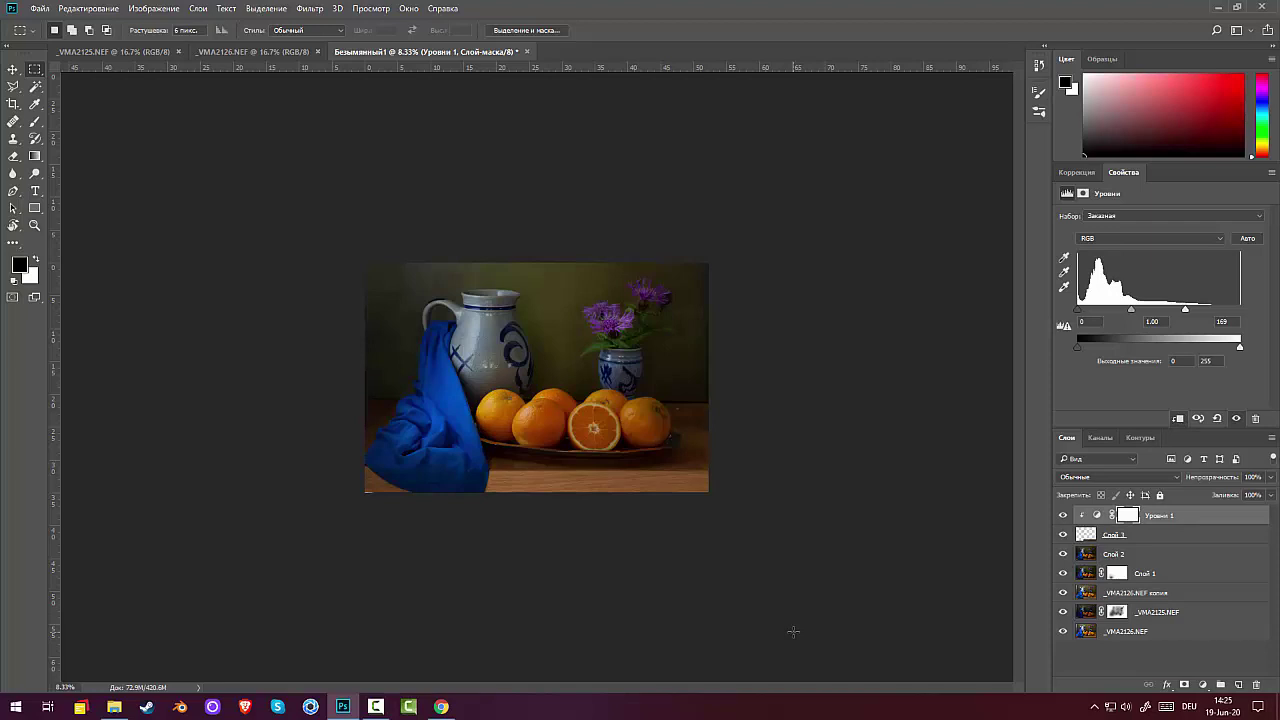
{"action": "key", "text": "ctrl+minus"}
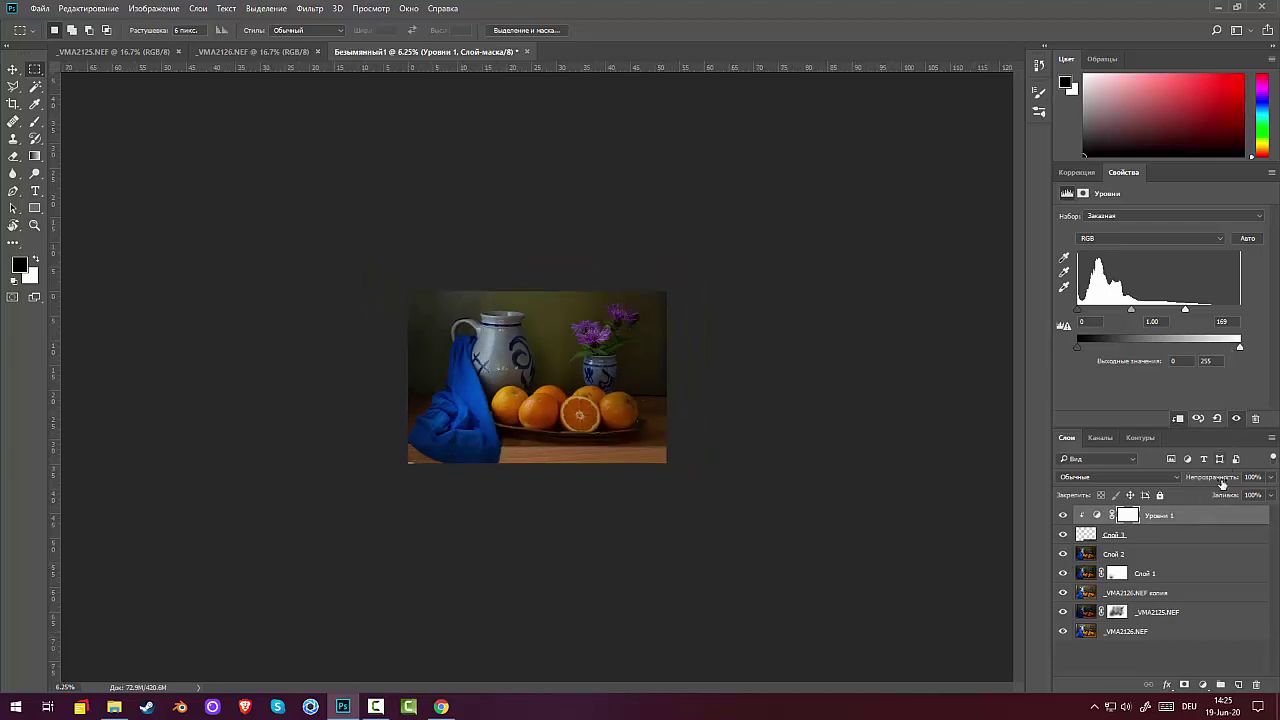
{"action": "left_click_drag", "start_coordinate": [1221, 483], "coordinate": [1255, 485]}
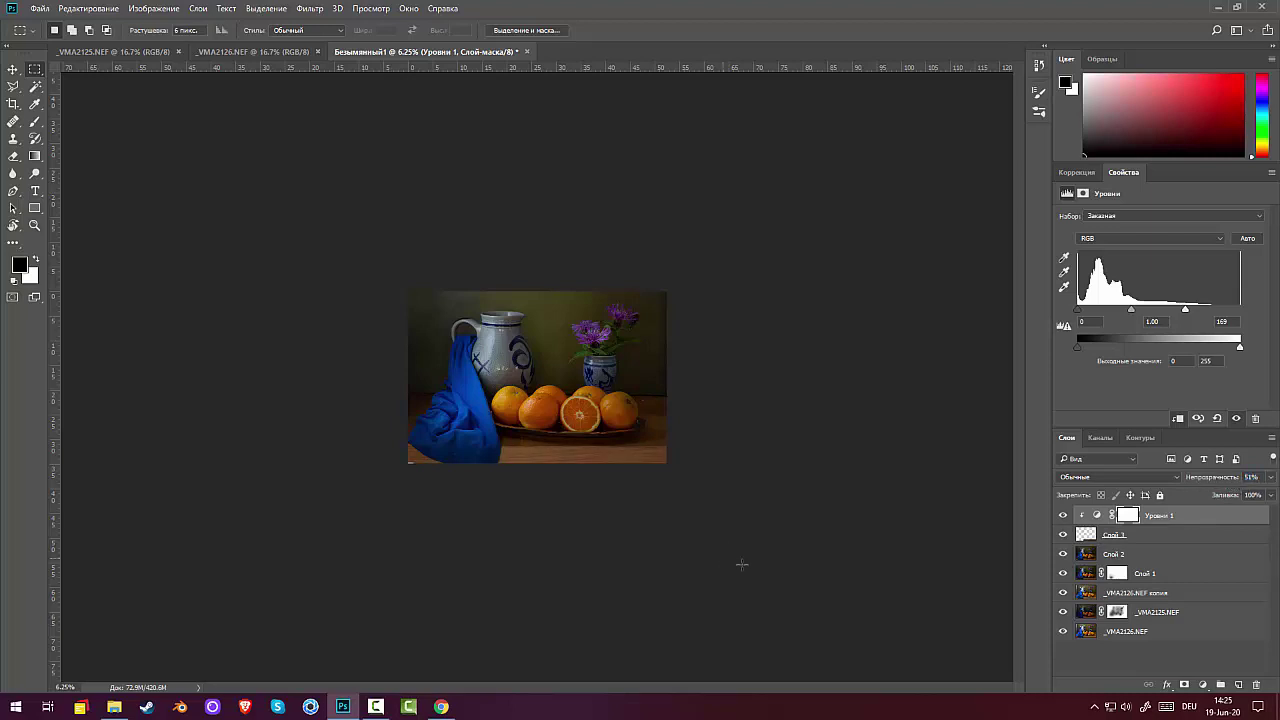
Step: Merge the visible layers into a new one and retouch the blemishes on the oranges and table with the Spot Healing Brush
{"action": "key", "text": "ctrl+plus"}
{"action": "key", "text": "ctrl+plus"}
{"action": "key", "text": "ctrl+plus"}
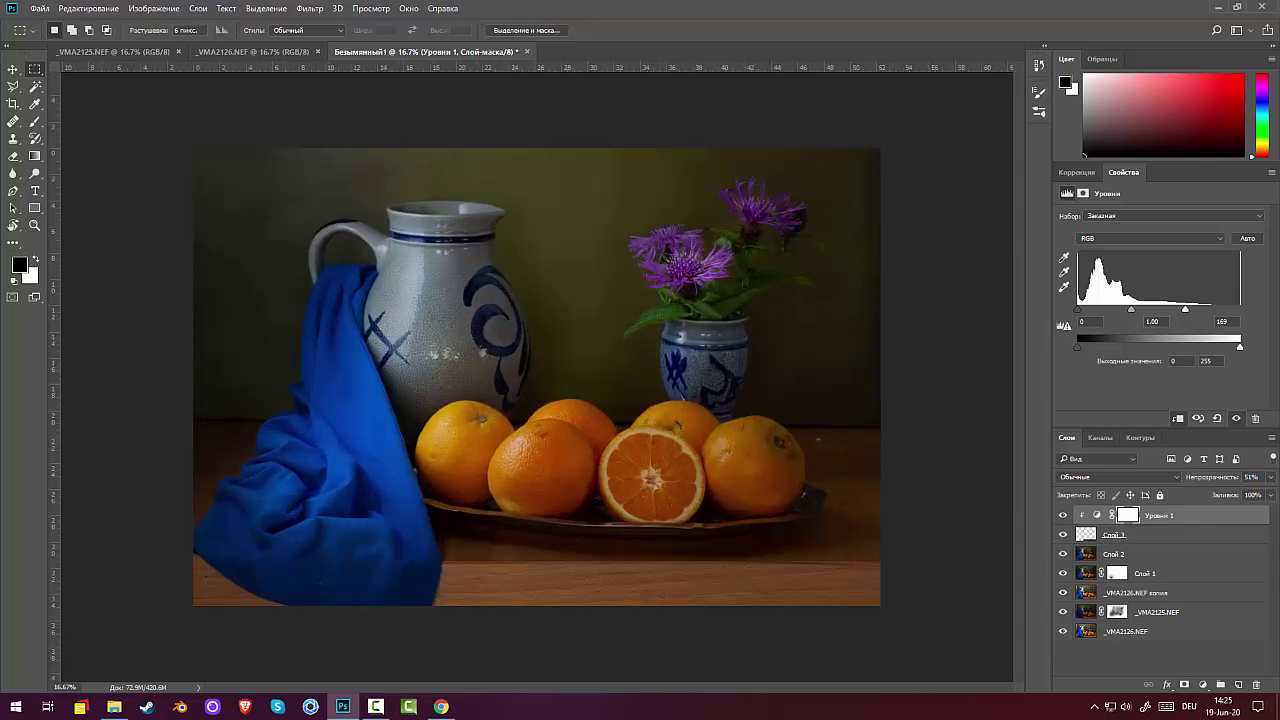
{"action": "key", "text": "ctrl+plus"}
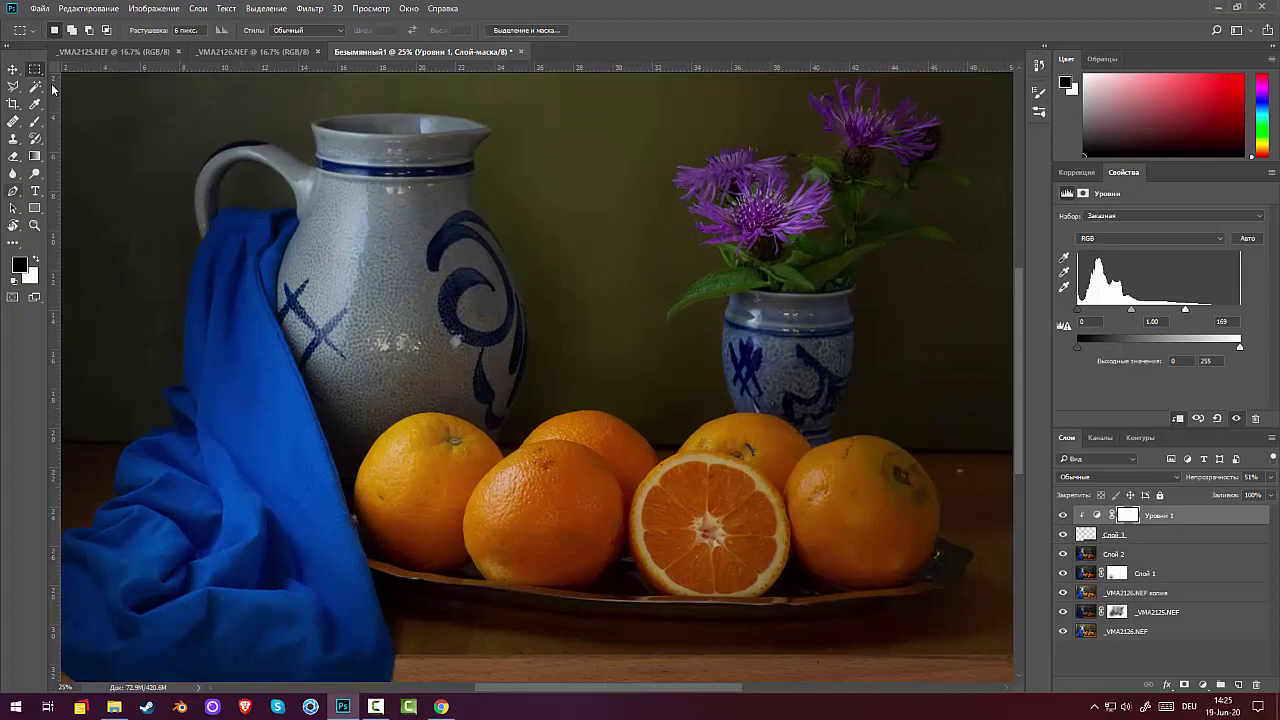
{"action": "left_click", "coordinate": [13, 121]}
{"action": "left_click", "coordinate": [70, 121]}
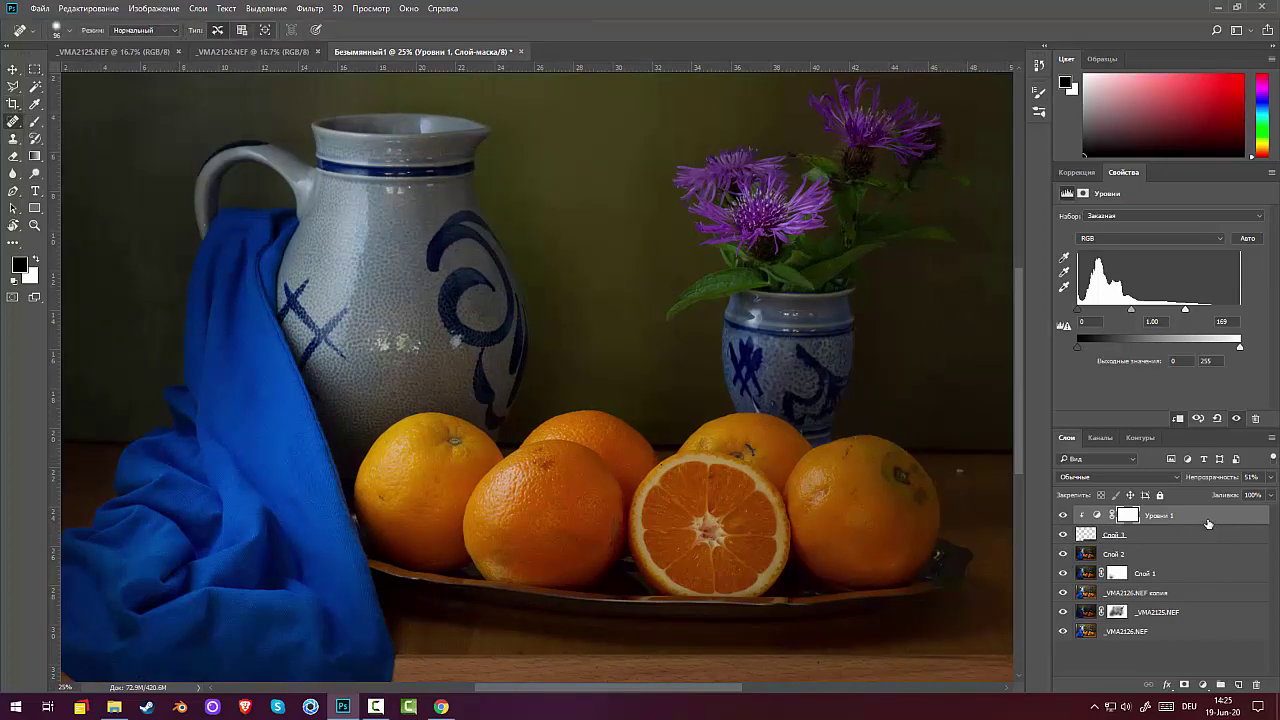
{"action": "key", "text": "ctrl+2"}
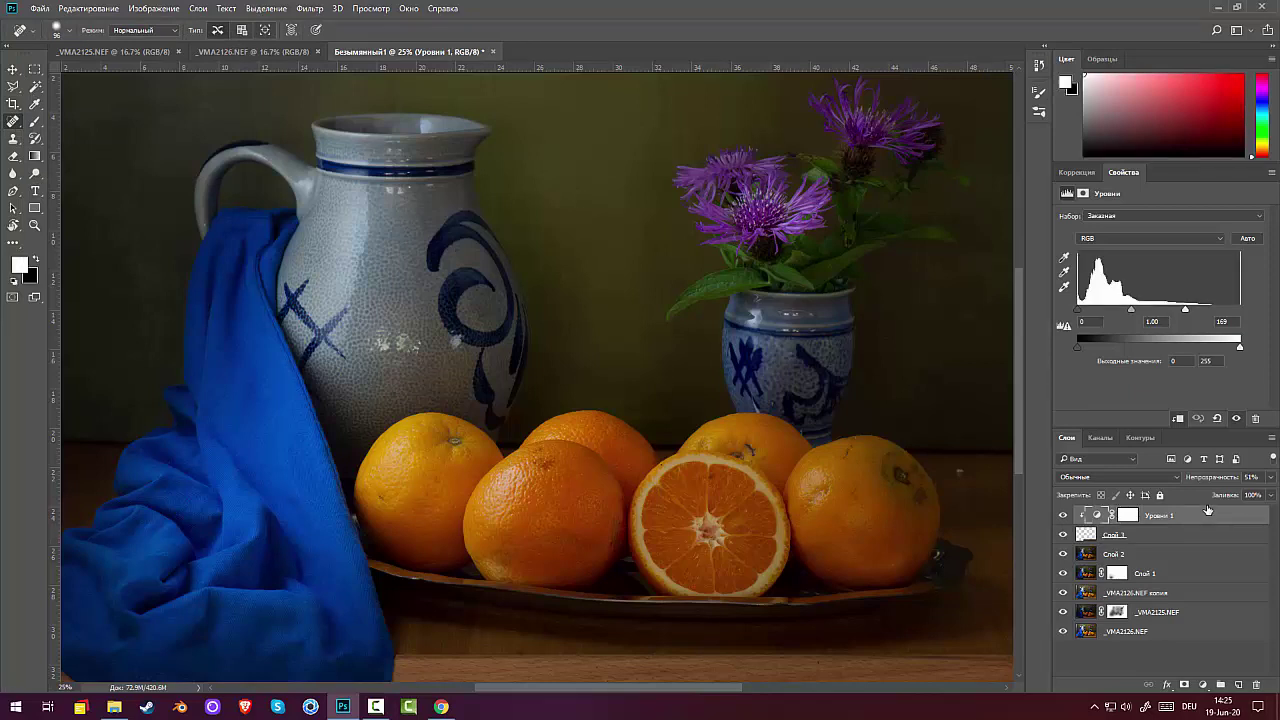
{"action": "key", "text": "ctrl+shift+alt+e"}
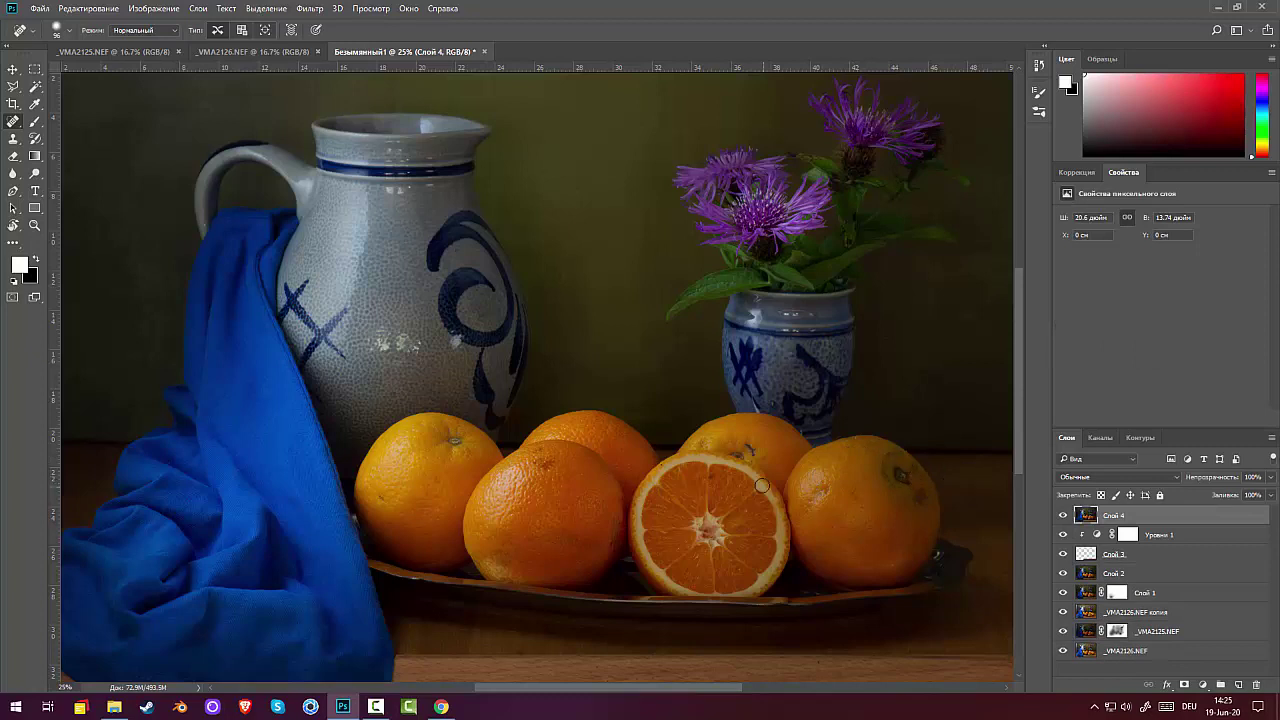
{"action": "left_click_drag", "start_coordinate": [531, 467], "coordinate": [548, 461]}
{"action": "left_click", "coordinate": [537, 452]}
{"action": "left_click_drag", "start_coordinate": [914, 466], "coordinate": [920, 518]}
{"action": "left_click_drag", "start_coordinate": [560, 538], "coordinate": [610, 536]}
Step: Merge the visible layers into another new one and add a Levels adjustment above it with the white input level at 187
{"action": "key", "text": "ctrl+shift+alt+e"}
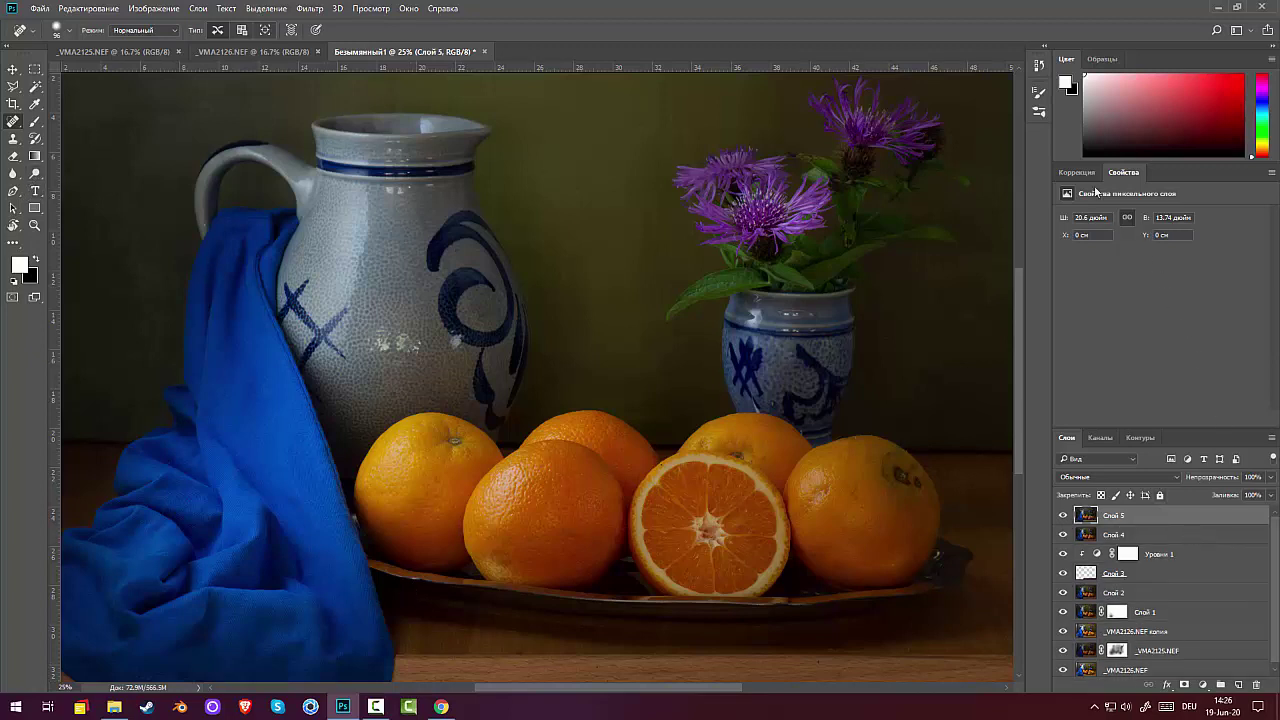
{"action": "left_click", "coordinate": [1078, 174]}
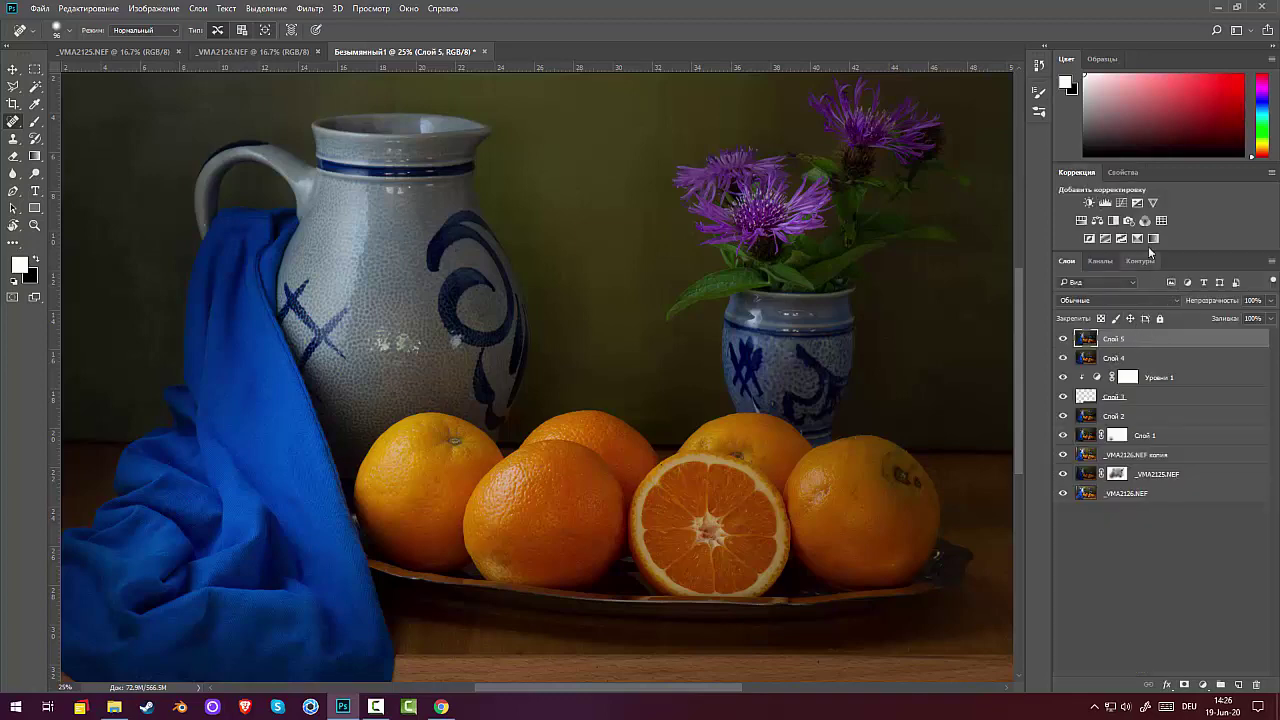
{"action": "left_click", "coordinate": [1105, 202]}
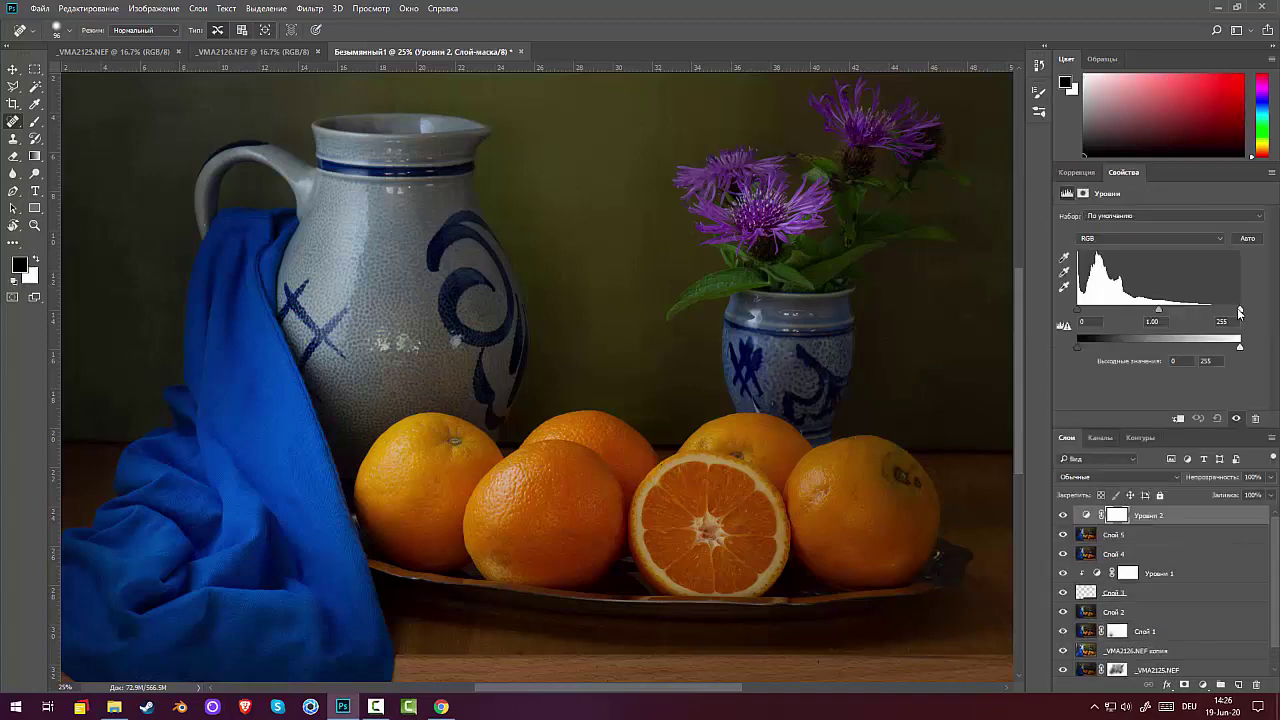
{"action": "left_click_drag", "start_coordinate": [1239, 311], "coordinate": [1210, 311]}
{"action": "left_click_drag", "start_coordinate": [1191, 315], "coordinate": [1198, 316]}
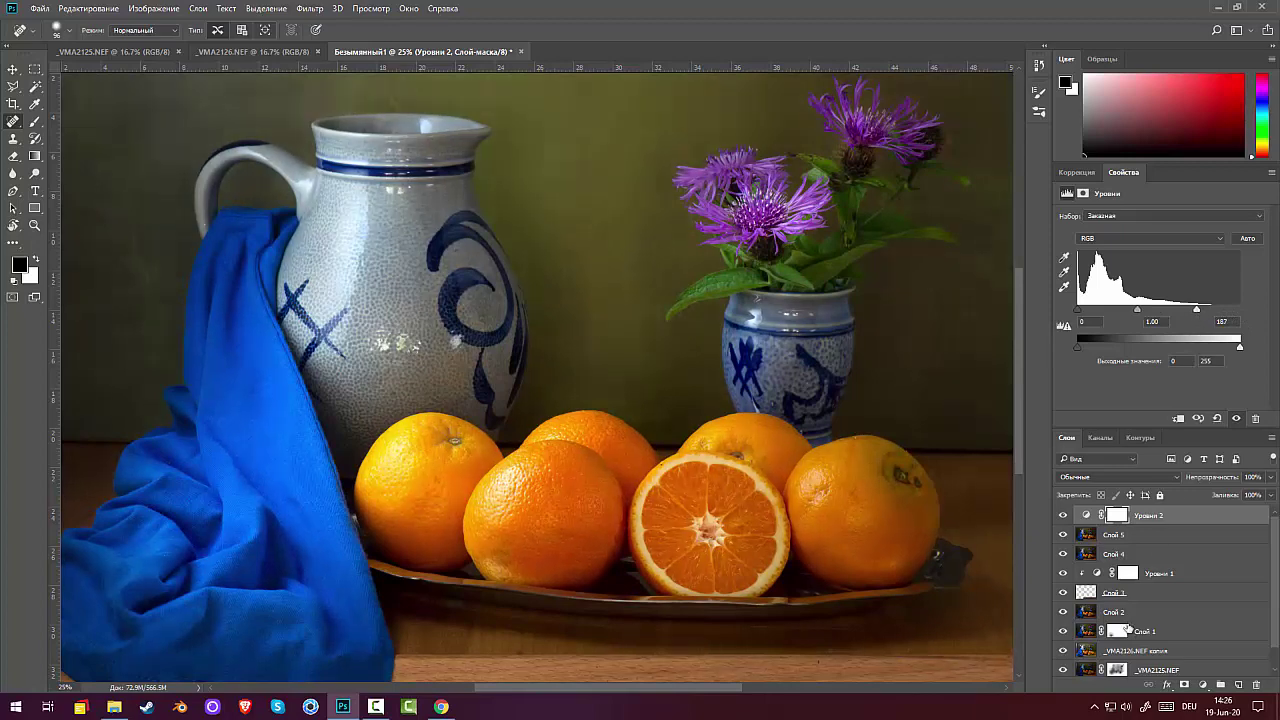
Step: Invert the Уровни 2 mask and reveal the brightening on the oranges, flowers and blue cloth with white radial gradients at 33% opacity
{"action": "left_click", "coordinate": [1160, 516]}
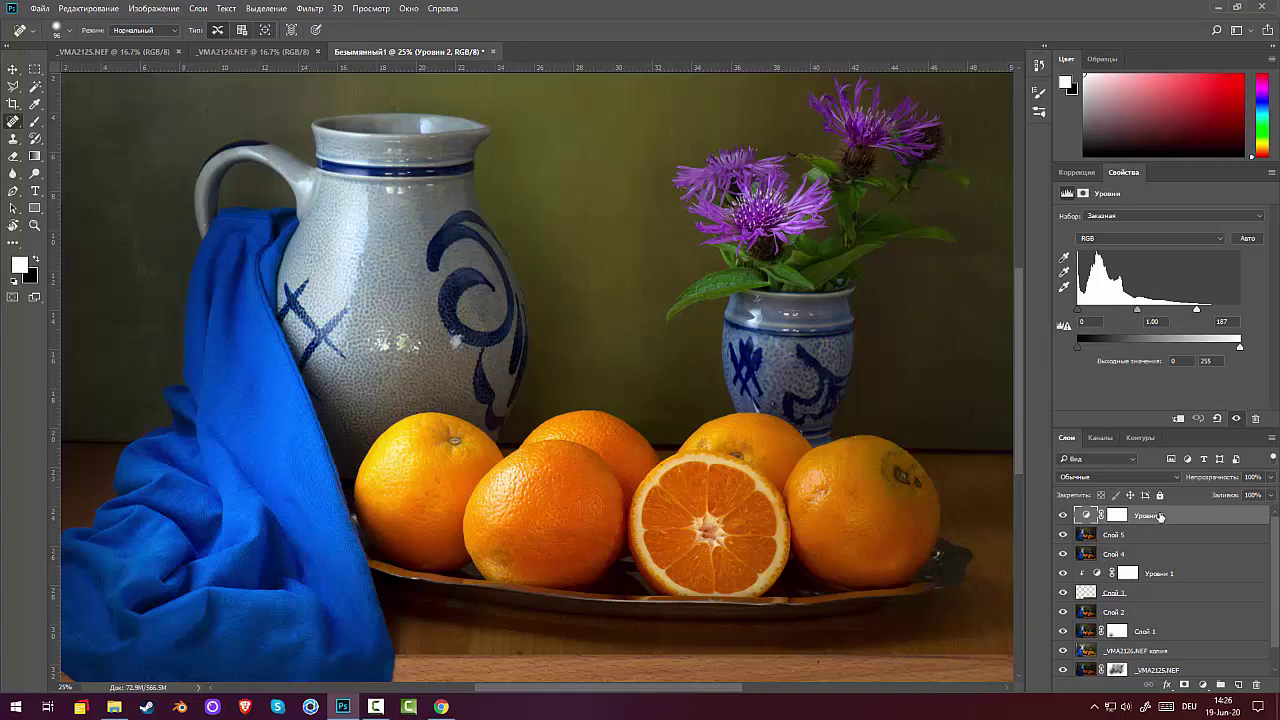
{"action": "left_click", "coordinate": [1116, 517]}
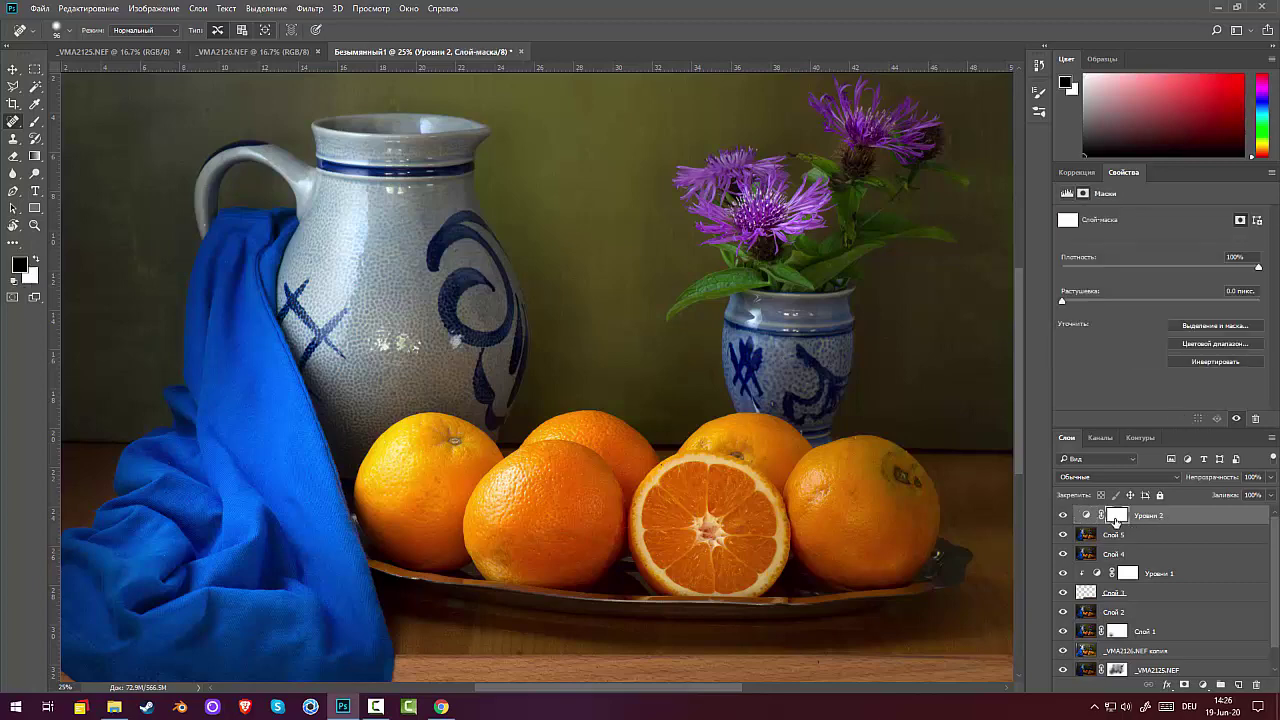
{"action": "key", "text": "ctrl+i"}
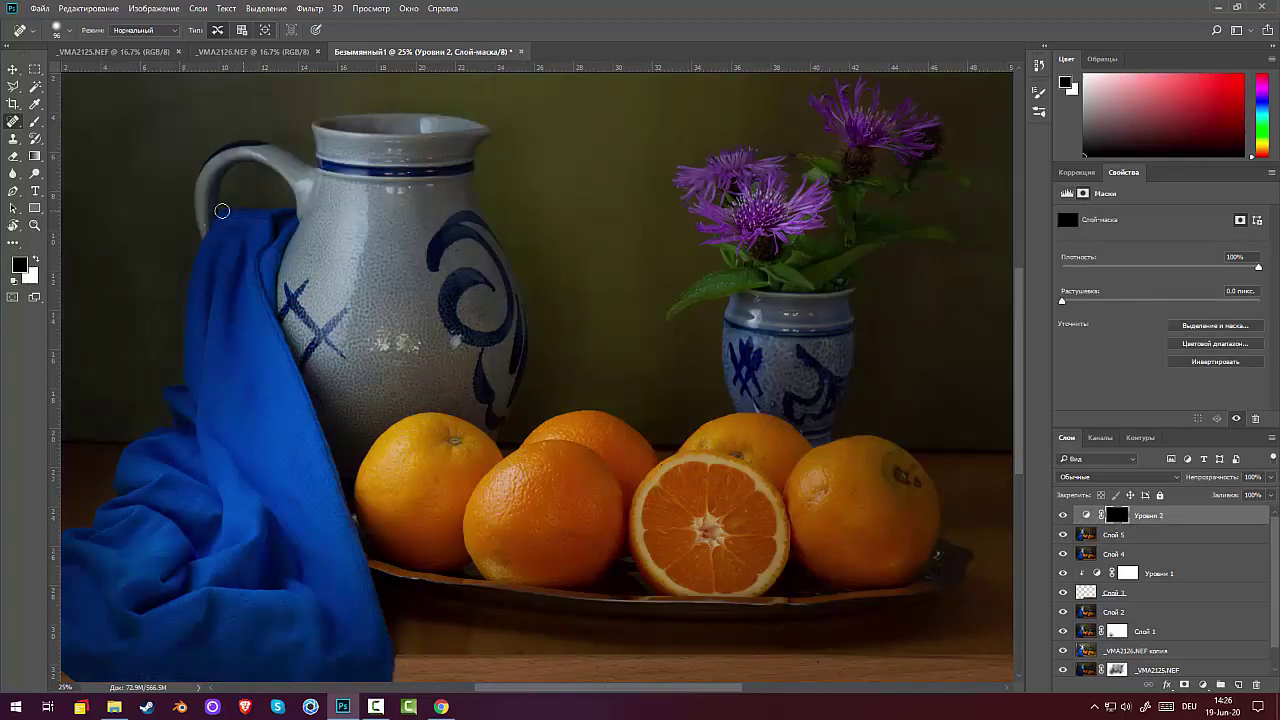
{"action": "left_click", "coordinate": [35, 156]}
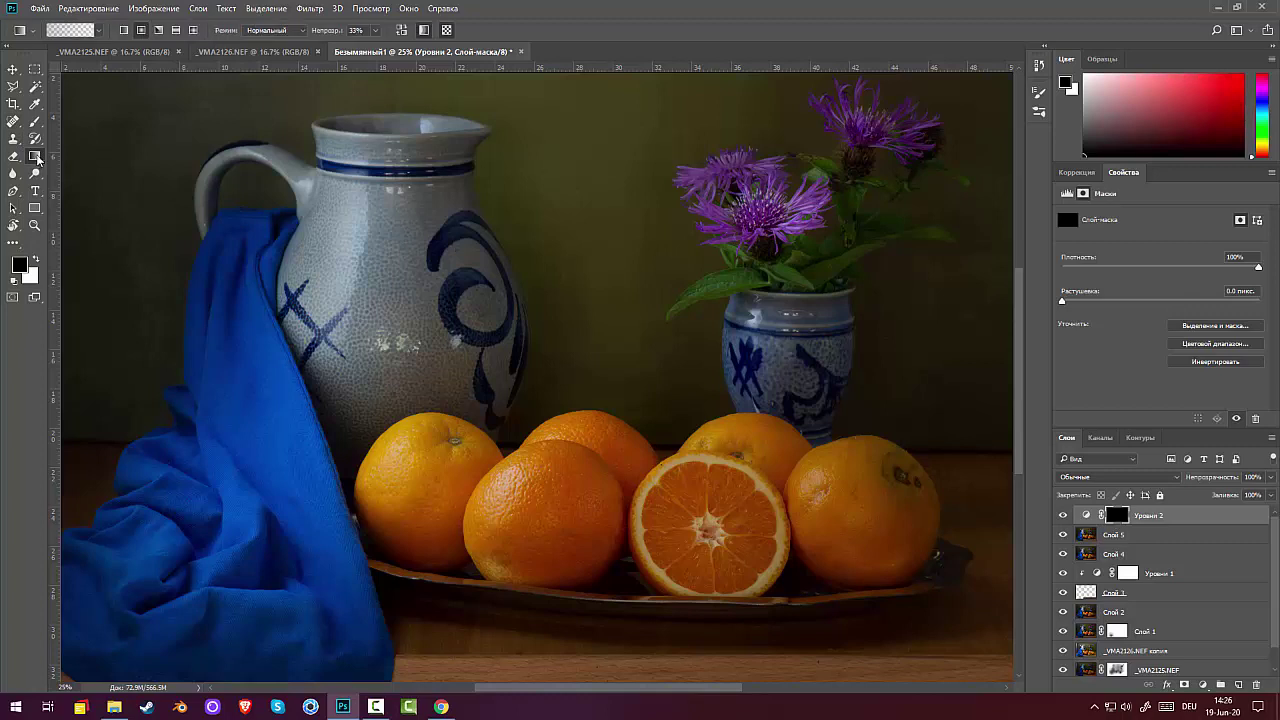
{"action": "left_click", "coordinate": [37, 261]}
{"action": "left_click_drag", "start_coordinate": [708, 524], "coordinate": [840, 600]}
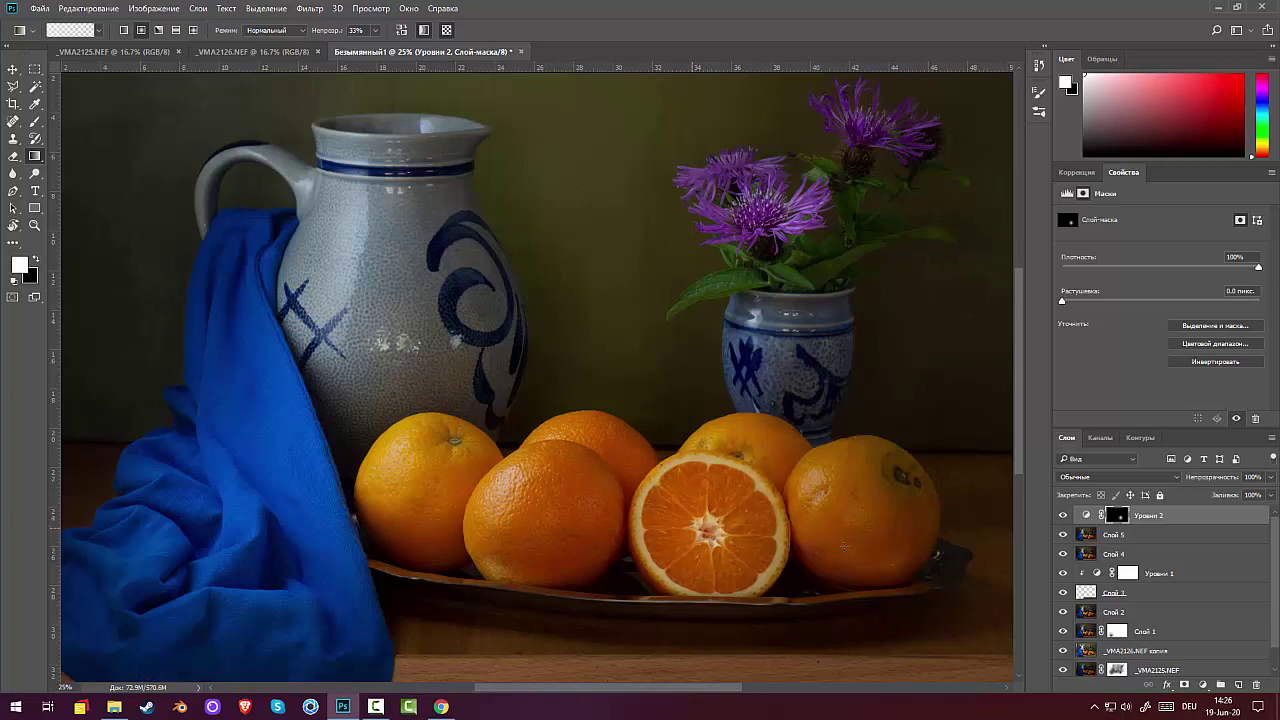
{"action": "left_click_drag", "start_coordinate": [680, 533], "coordinate": [973, 551]}
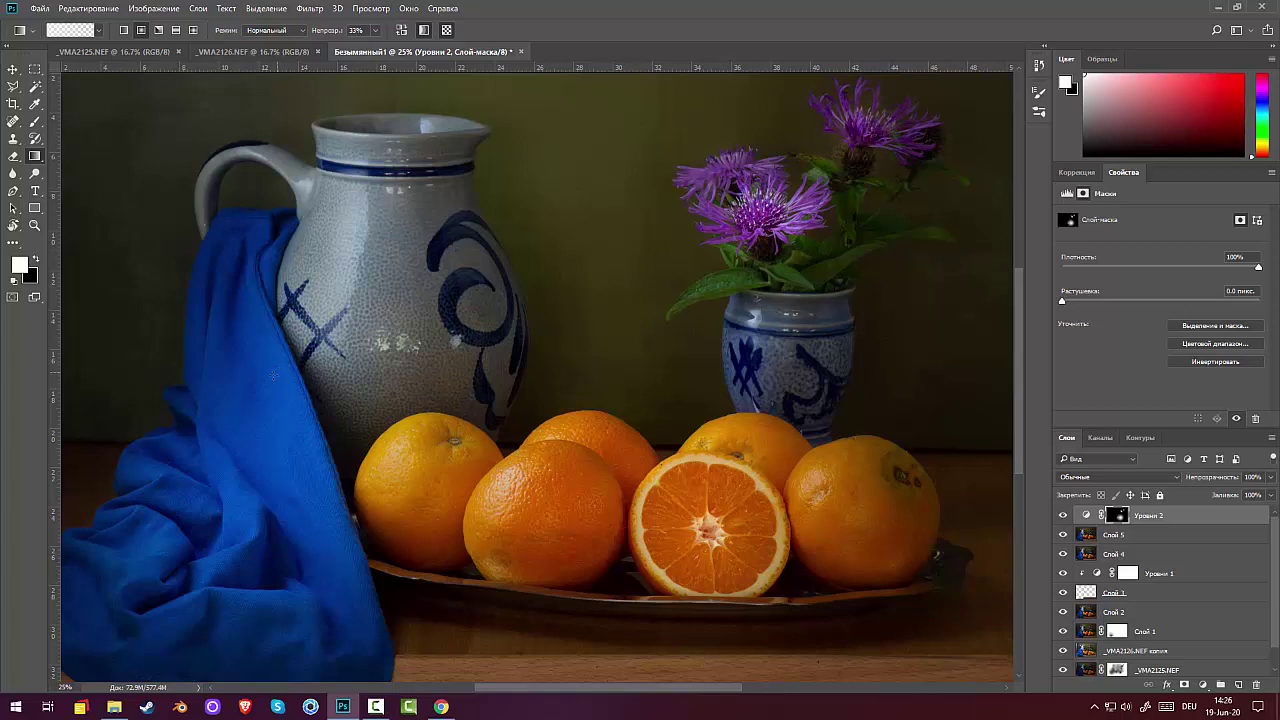
{"action": "left_click_drag", "start_coordinate": [258, 406], "coordinate": [270, 440]}
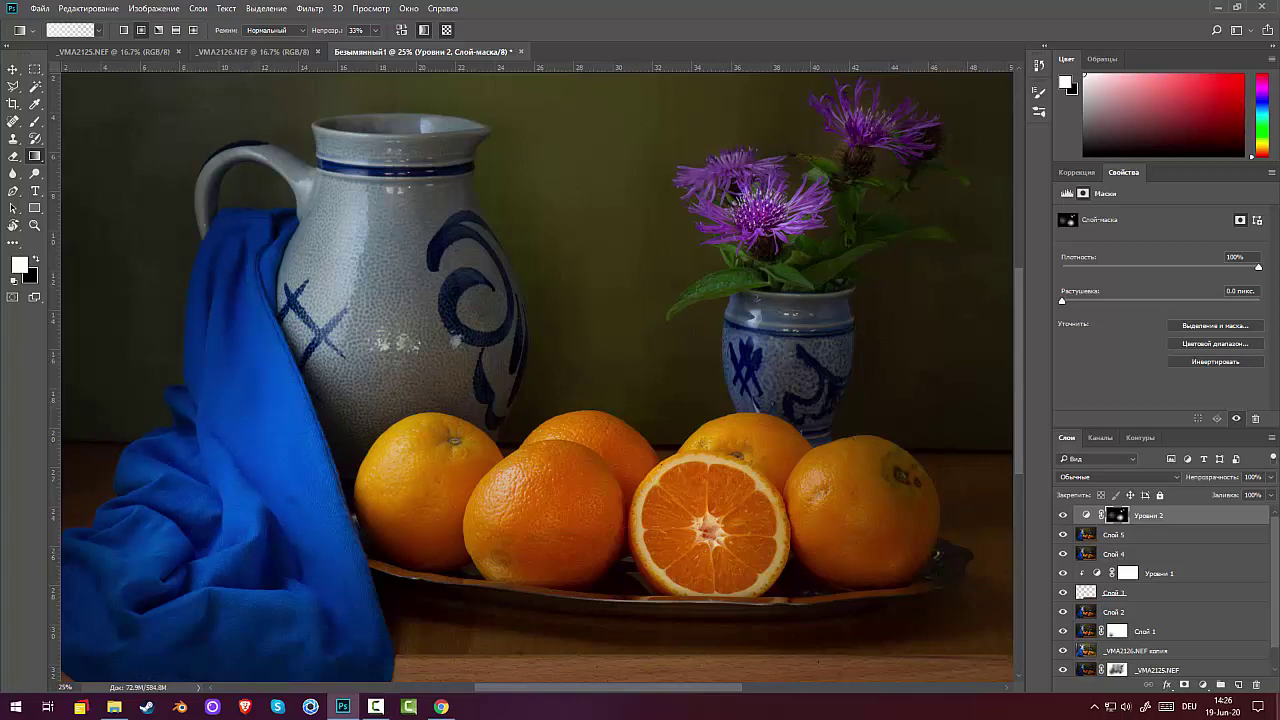
Step: Merge all visible layers into a new layer above Уровни 2
{"action": "key", "text": "ctrl+minus"}
{"action": "key", "text": "ctrl+minus"}
{"action": "key", "text": "ctrl+minus"}
{"action": "key", "text": "ctrl+minus"}
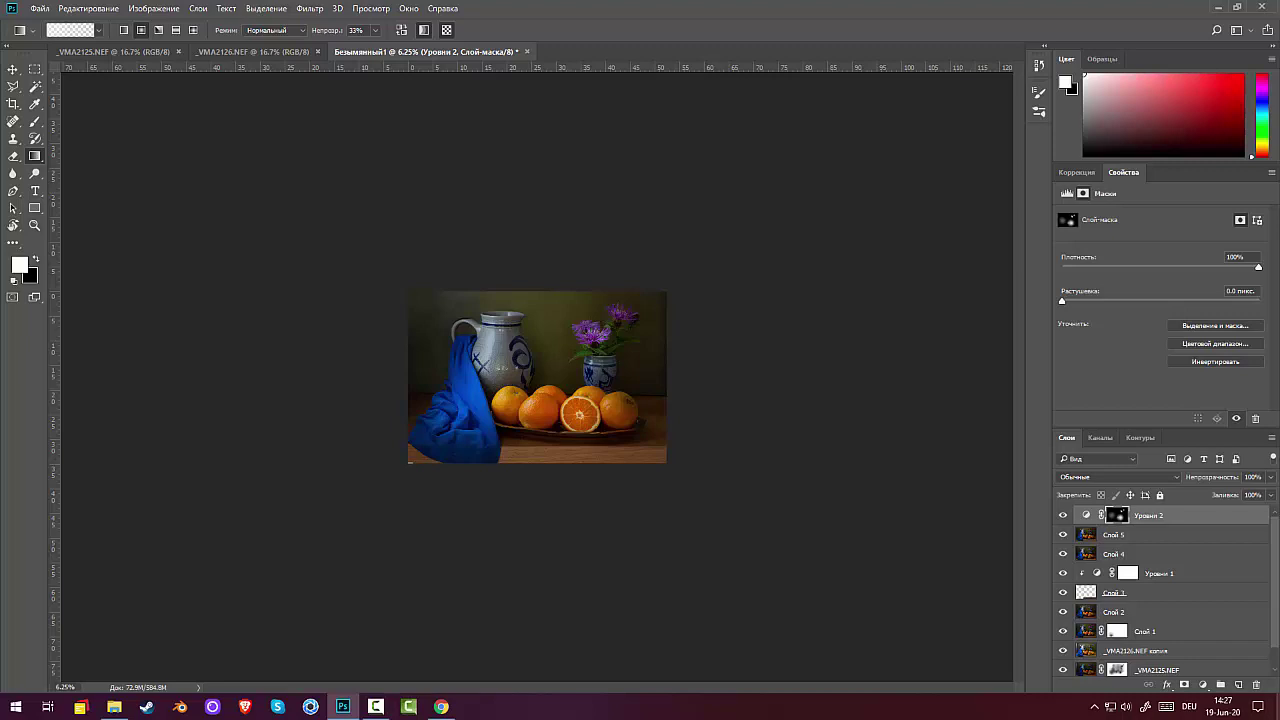
{"action": "left_click", "coordinate": [1176, 576]}
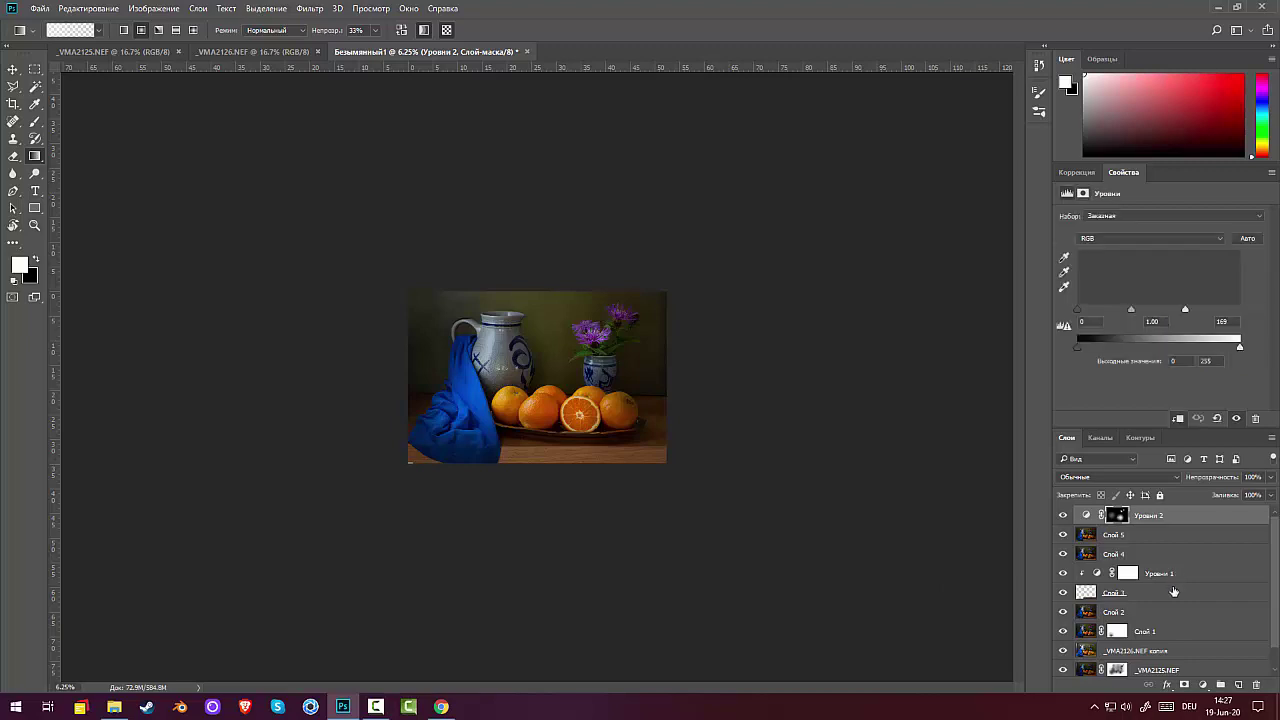
{"action": "left_click", "coordinate": [1172, 596]}
{"action": "left_click", "coordinate": [1171, 576]}
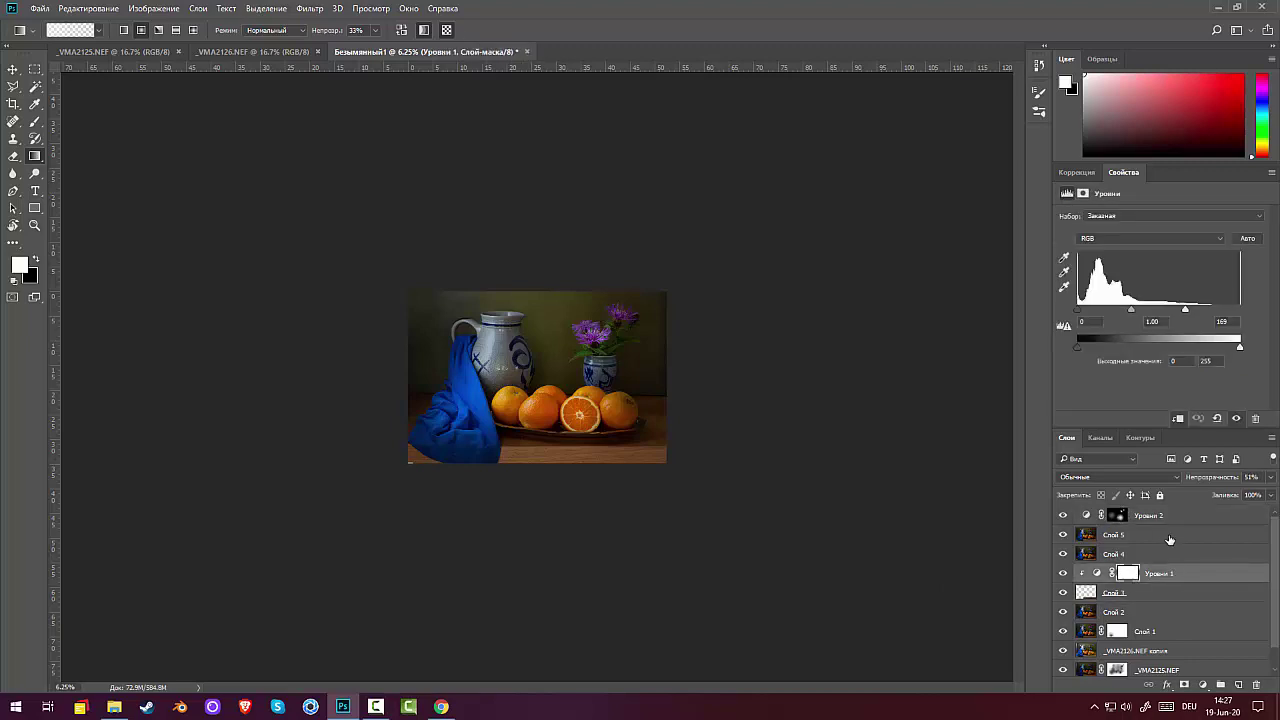
{"action": "left_click", "coordinate": [1177, 514]}
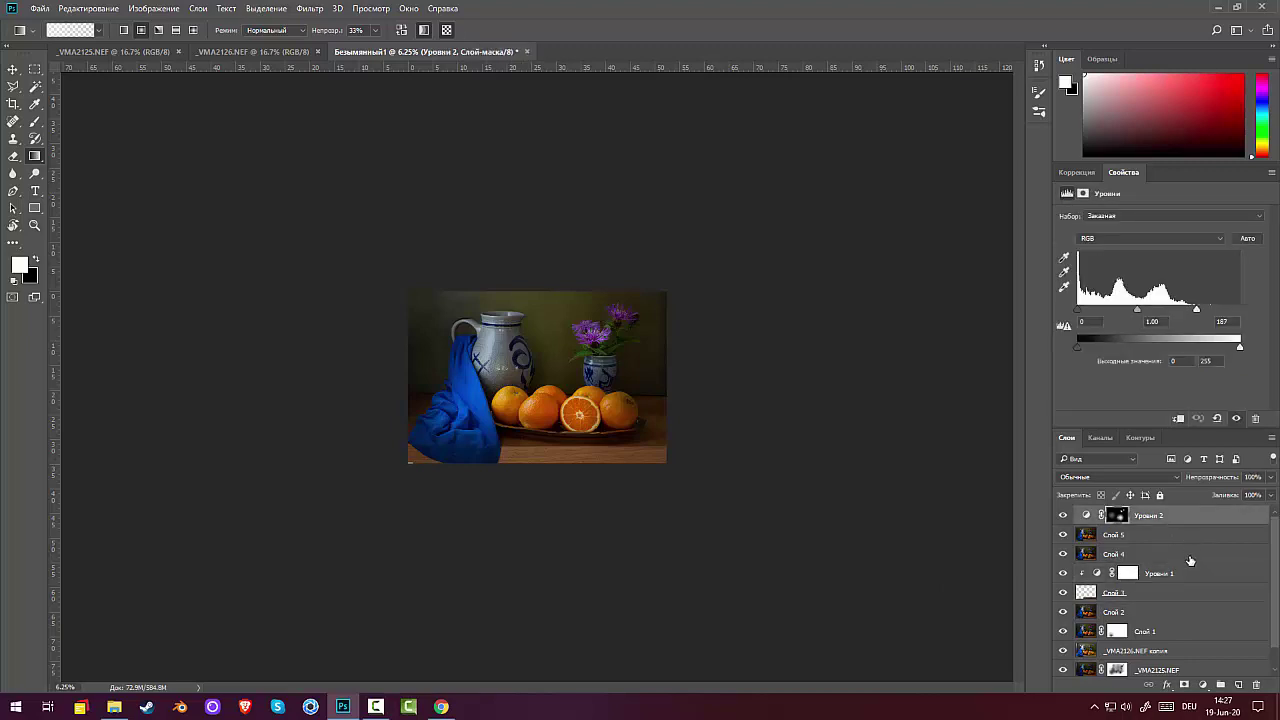
{"action": "key", "text": "ctrl+shift+alt+e"}
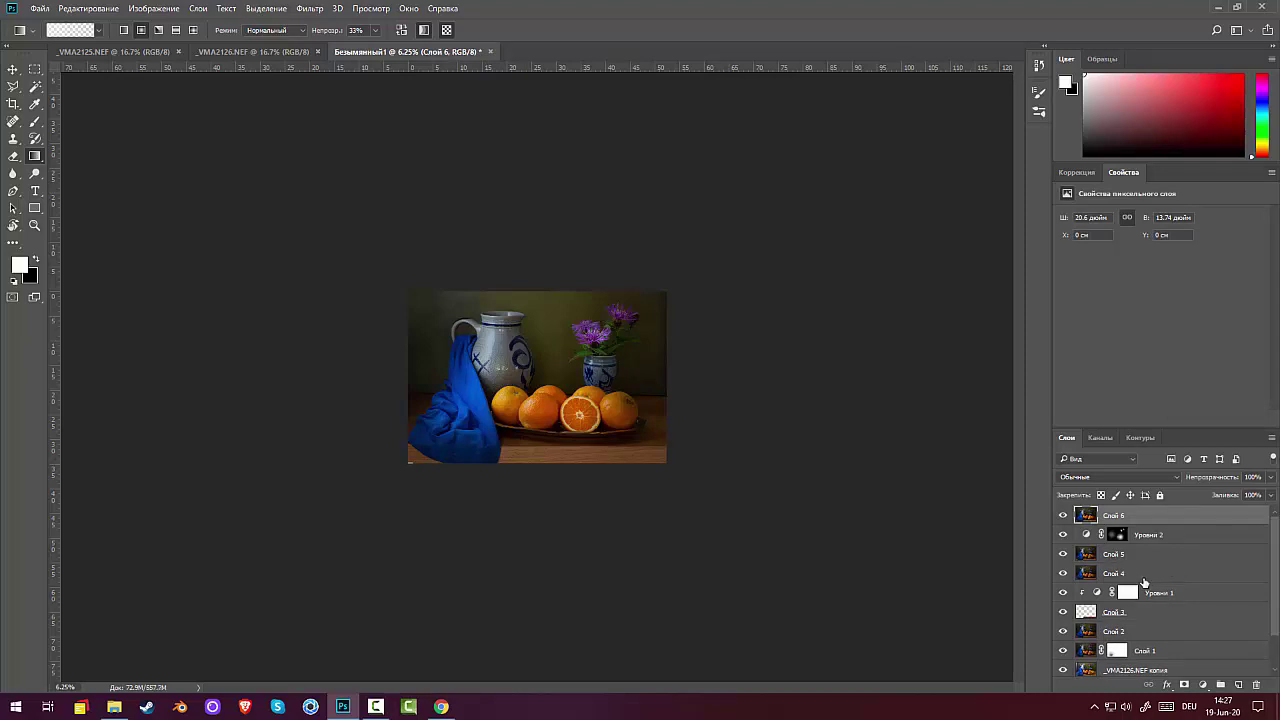
Step: Move Уровни 1 and Слой 3 together to the top of the layer stack, adjust their opacity and merge the visible layers into a new one
{"action": "left_click", "coordinate": [1153, 593]}
{"action": "left_click", "coordinate": [1146, 612], "text": "shift"}
{"action": "left_click_drag", "start_coordinate": [1160, 594], "coordinate": [1162, 498]}
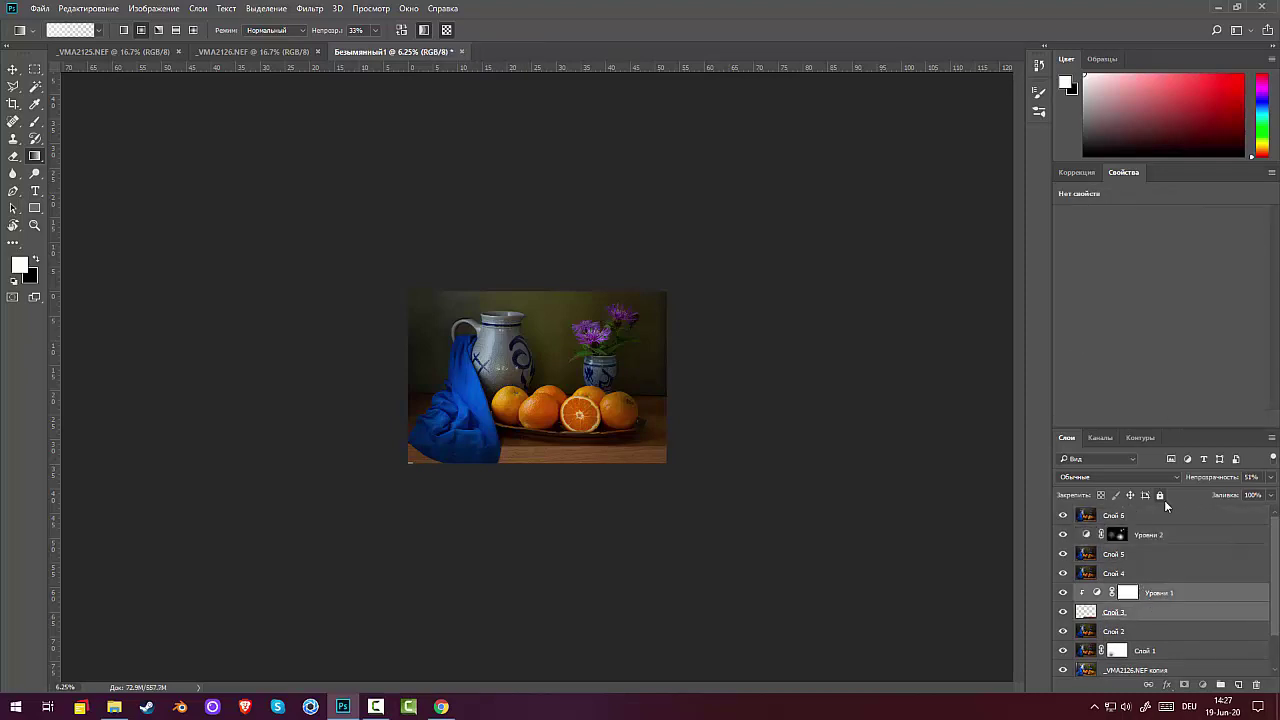
{"action": "left_click_drag", "start_coordinate": [1147, 603], "coordinate": [1163, 510]}
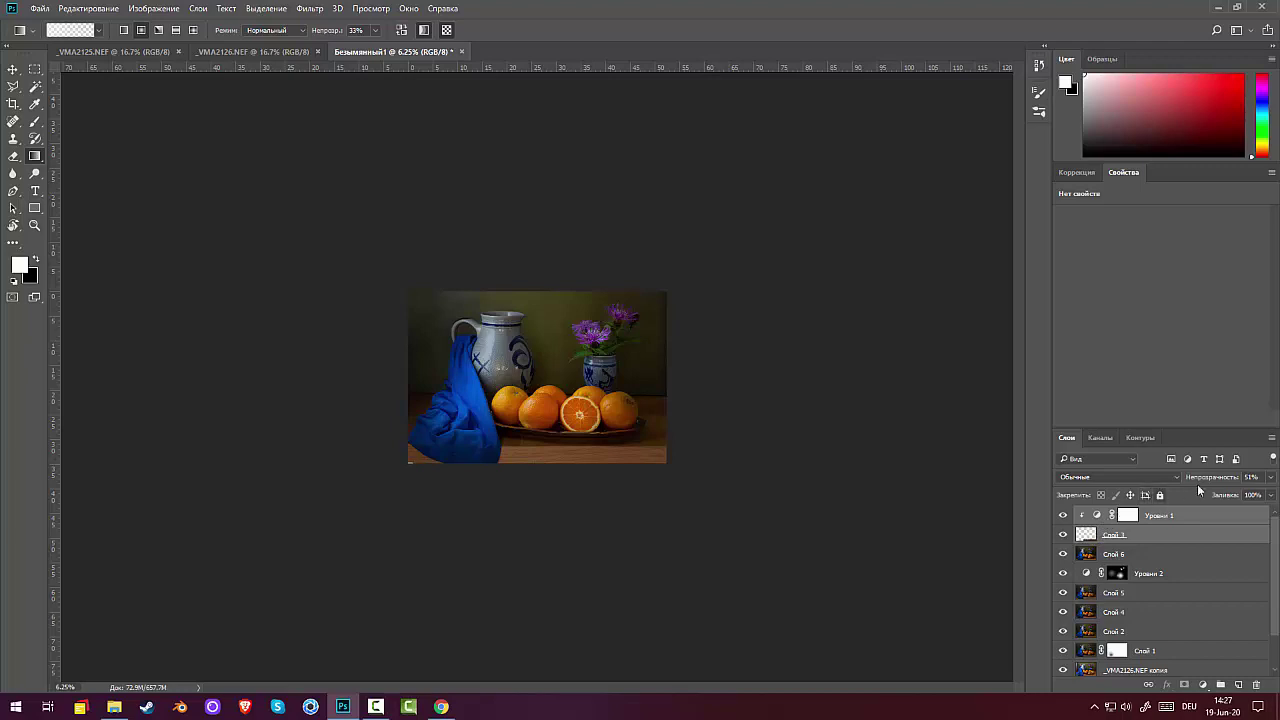
{"action": "mouse_move", "coordinate": [1214, 484]}
{"action": "left_mouse_down"}
{"action": "mouse_move", "coordinate": [1261, 476]}
{"action": "mouse_move", "coordinate": [1148, 497]}
{"action": "mouse_move", "coordinate": [1270, 483]}
{"action": "mouse_move", "coordinate": [1168, 506]}
{"action": "mouse_move", "coordinate": [1214, 502]}
{"action": "mouse_move", "coordinate": [1199, 502]}
{"action": "left_mouse_up"}
{"action": "key", "text": "ctrl+shift+alt+e"}
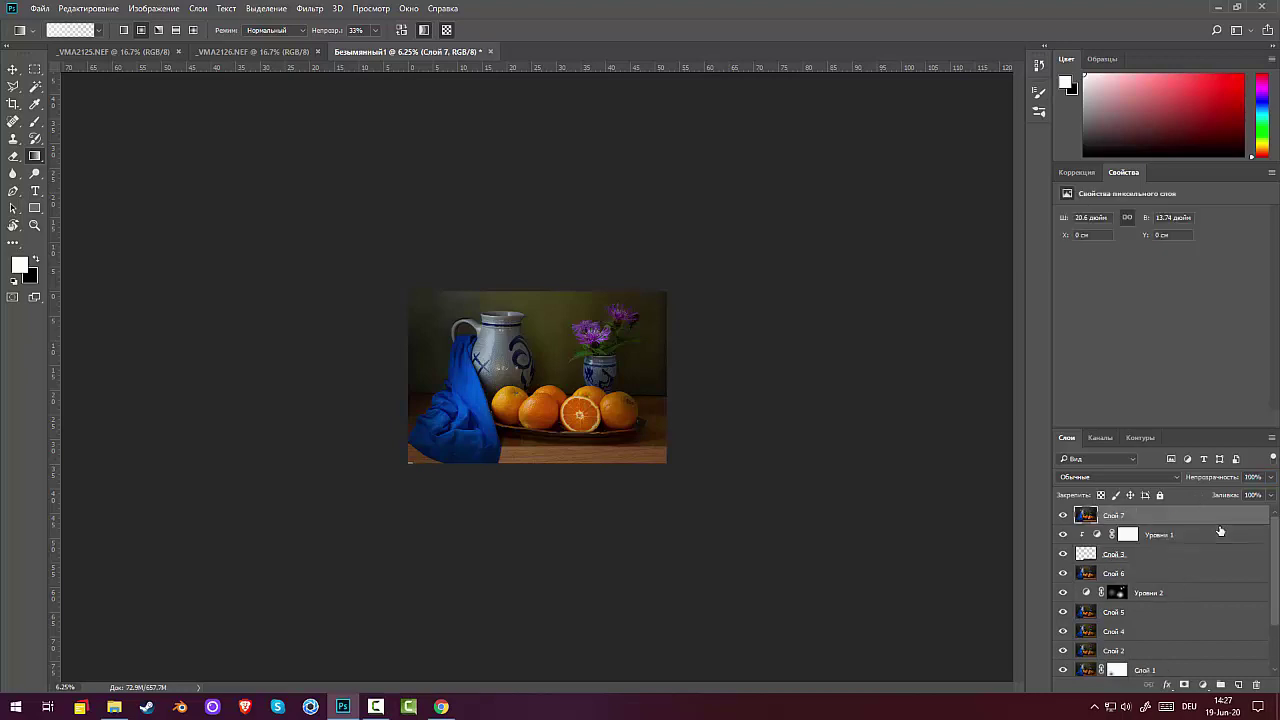
Step: Select the white sliver in the photo's lower-left corner with a rectangular marquee and patch it to match the table
{"action": "key", "text": "ctrl+plus"}
{"action": "key", "text": "ctrl+plus"}
{"action": "key", "text": "ctrl+plus"}
{"action": "key", "text": "ctrl+plus"}
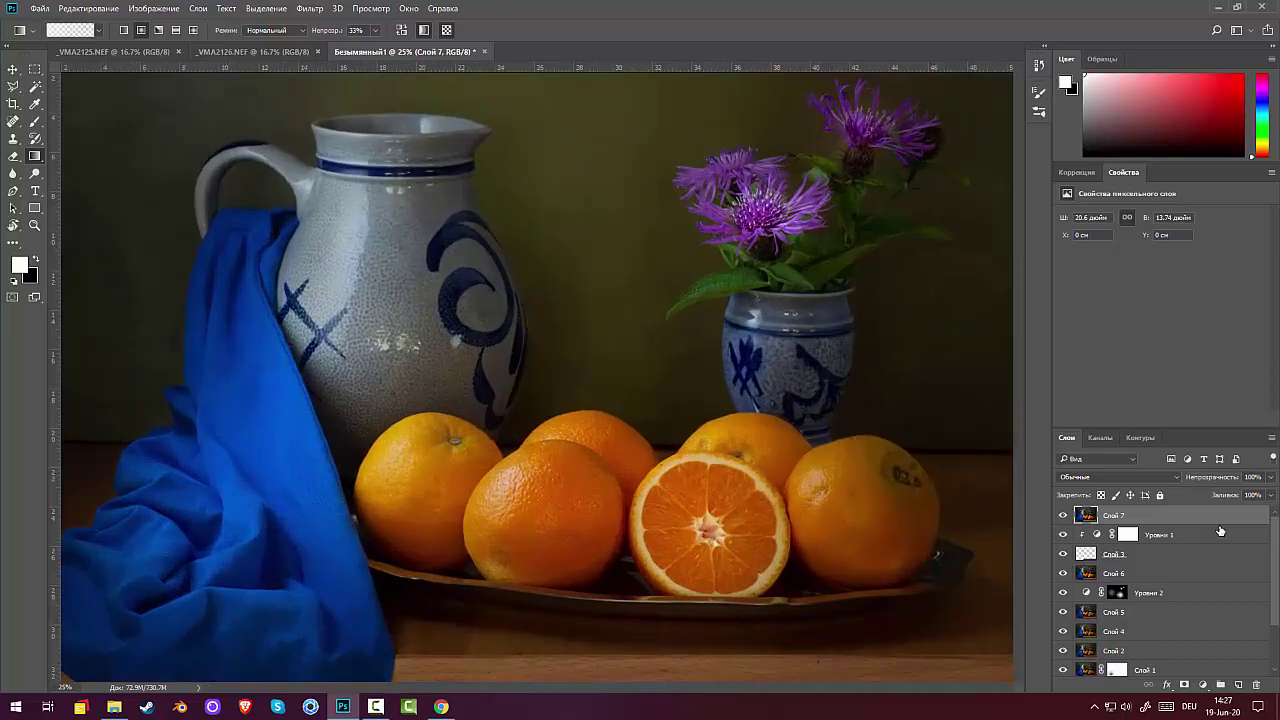
{"action": "left_click_drag", "start_coordinate": [446, 470], "coordinate": [811, 160]}
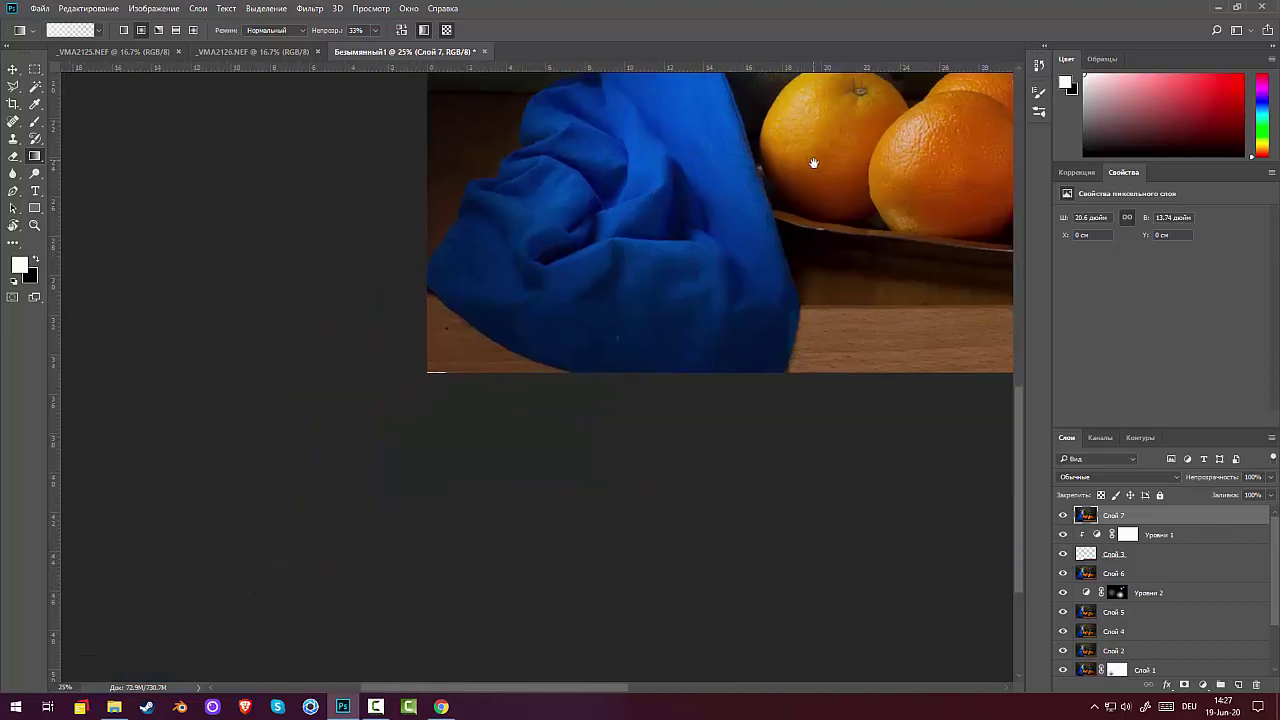
{"action": "left_click", "coordinate": [34, 69]}
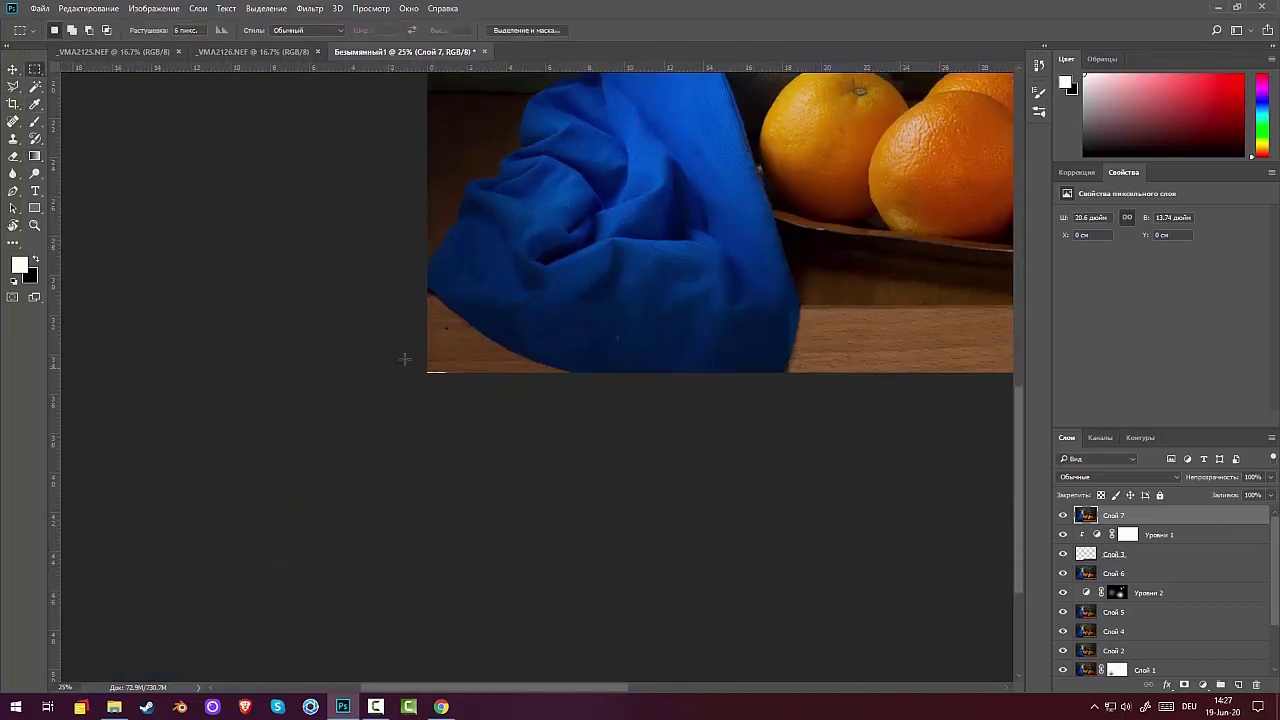
{"action": "left_click_drag", "start_coordinate": [417, 357], "coordinate": [491, 368]}
{"action": "left_click", "coordinate": [460, 370]}
{"action": "key", "text": "ctrl+minus"}
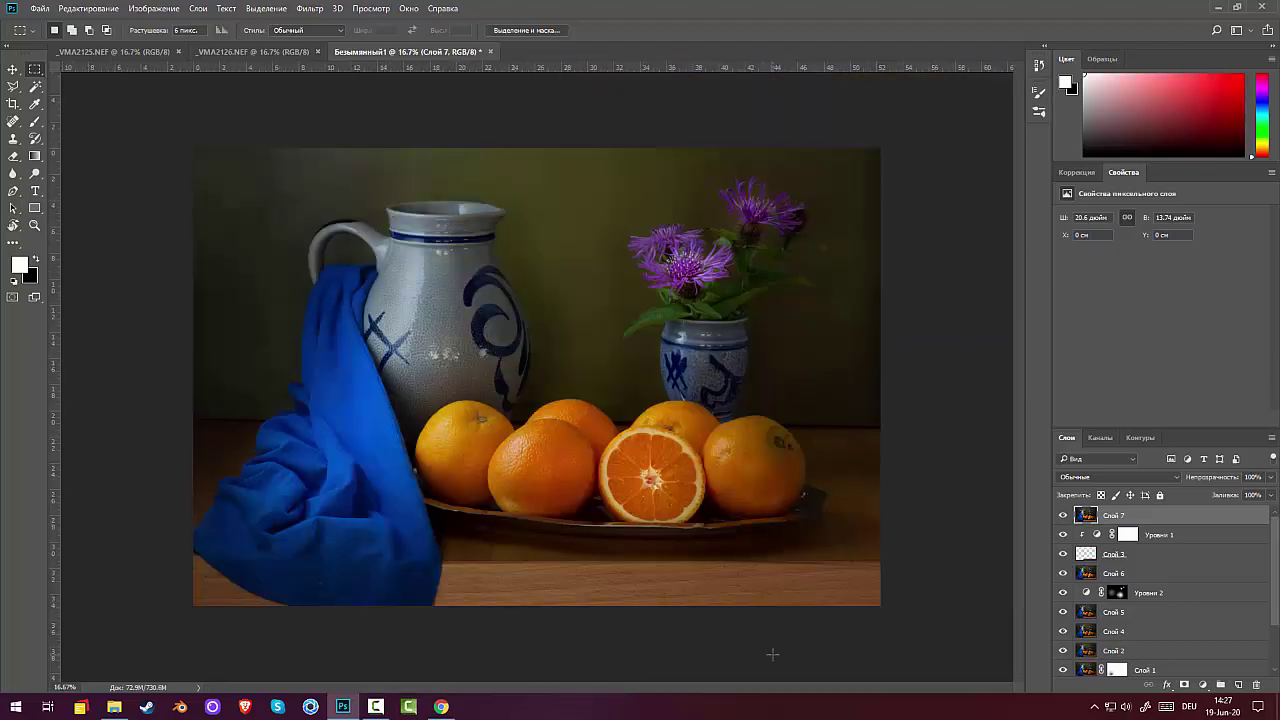
Step: Clean up the specks and uneven patches on the lower part of the blue cloth with the Healing Brush, sampling nearby clean fabric
{"action": "key", "text": "ctrl+plus"}
{"action": "key", "text": "ctrl+plus"}
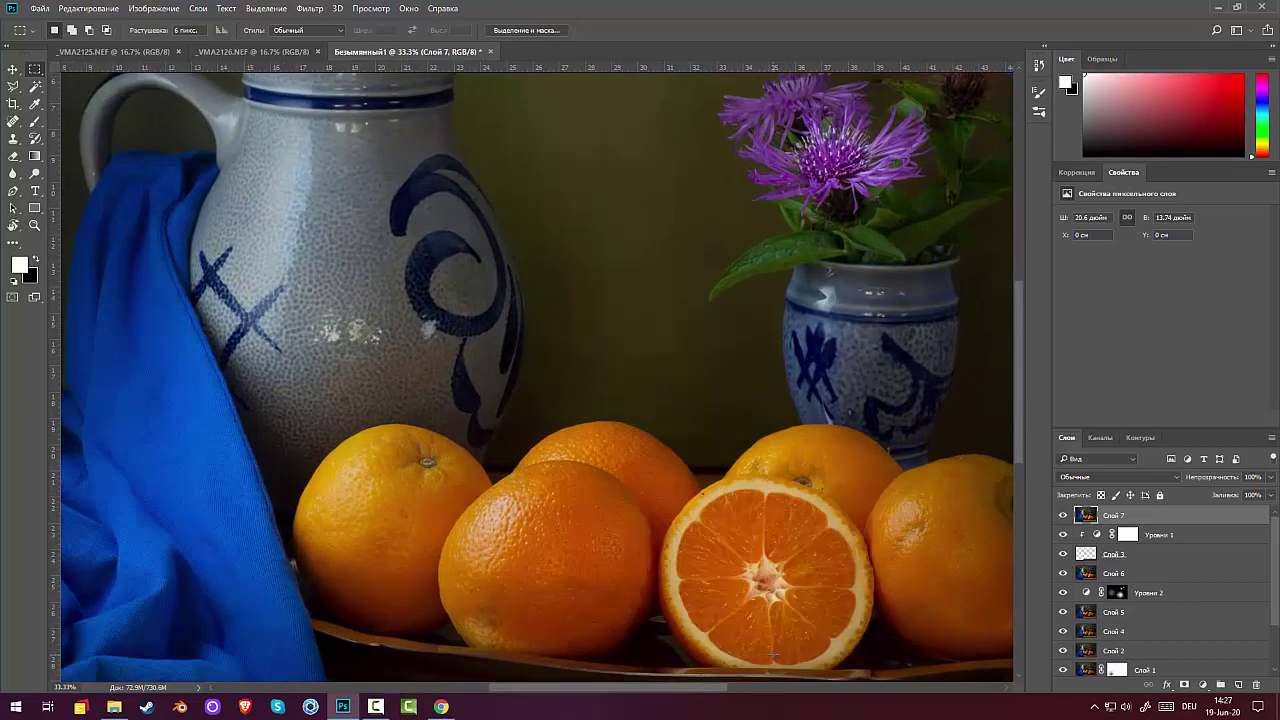
{"action": "scroll", "coordinate": [354, 486], "scroll_direction": "down", "scroll_amount": 10}
{"action": "scroll", "coordinate": [354, 486], "scroll_direction": "left", "scroll_amount": 5}
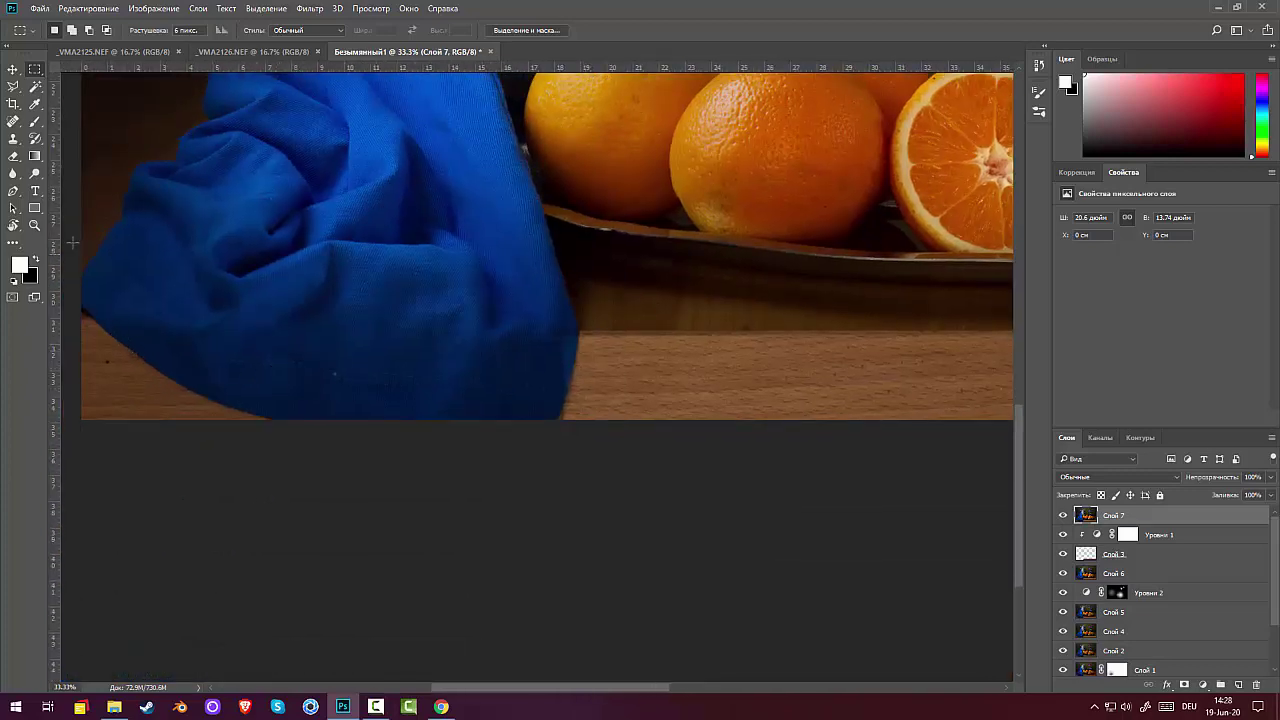
{"action": "left_click", "coordinate": [17, 122]}
{"action": "right_click", "coordinate": [20, 125]}
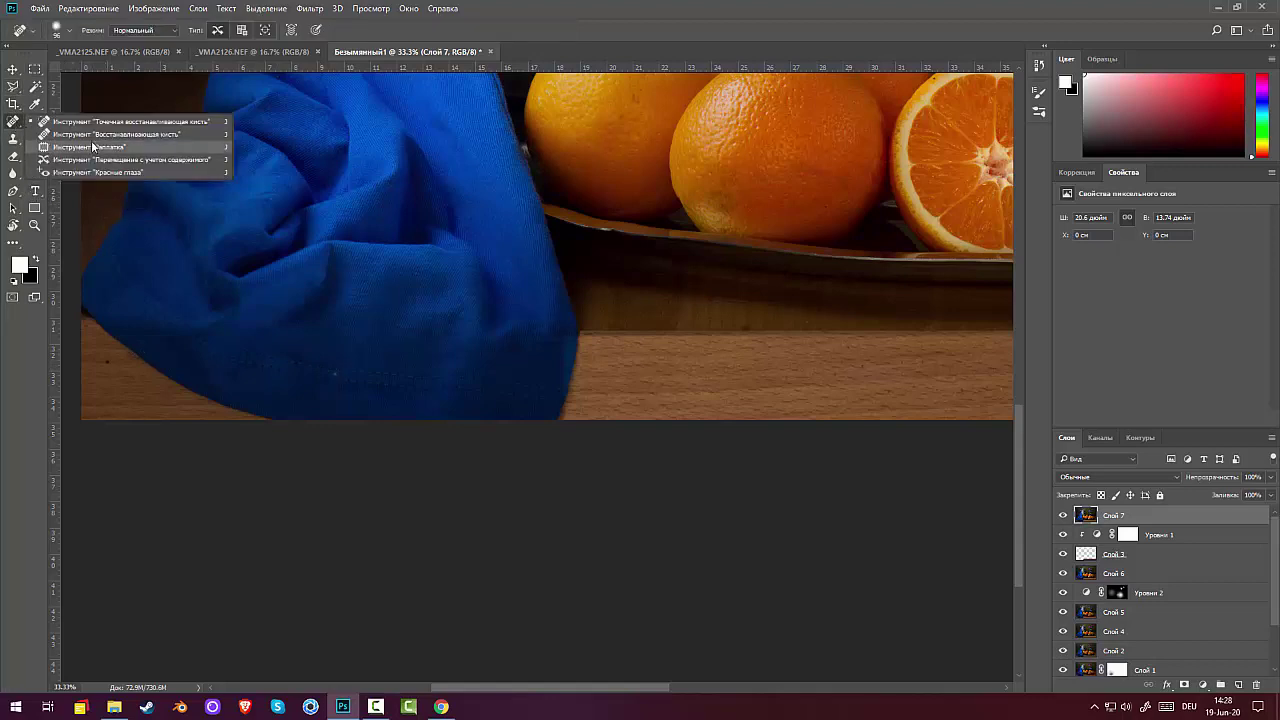
{"action": "left_click", "coordinate": [100, 141]}
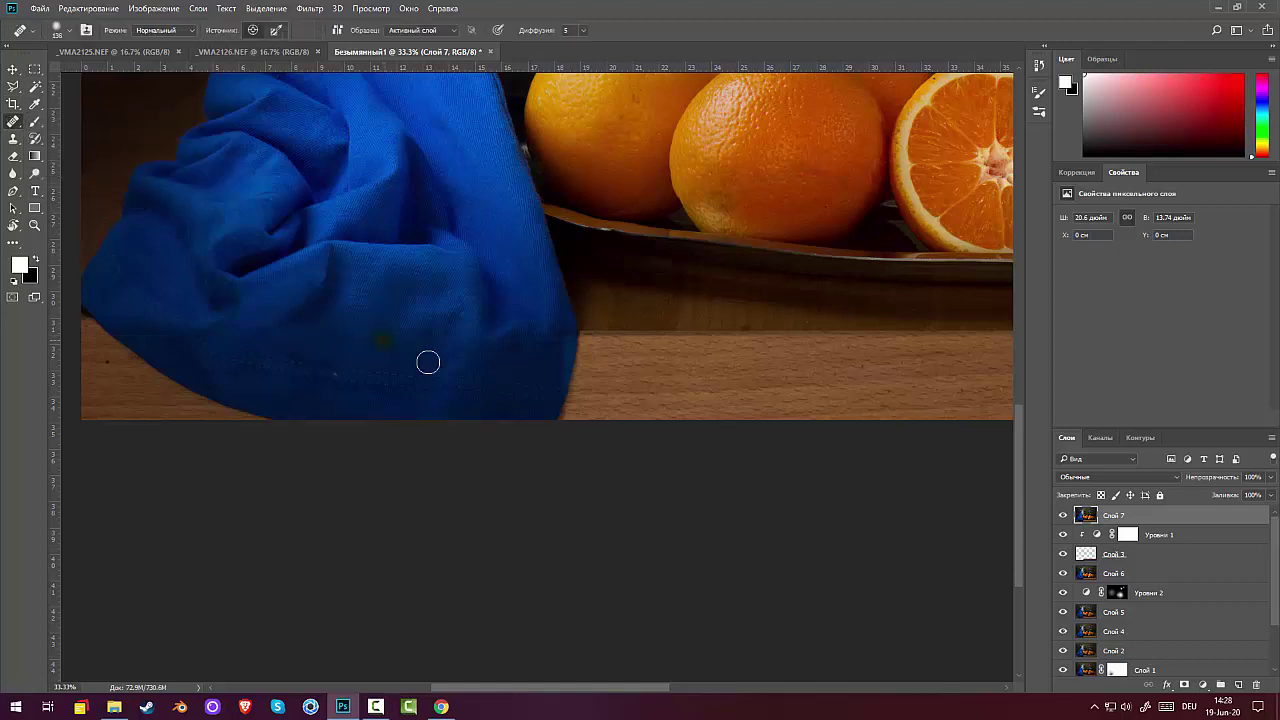
{"action": "left_click", "coordinate": [537, 368], "text": "alt"}
{"action": "mouse_move", "coordinate": [528, 383]}
{"action": "left_mouse_down"}
{"action": "mouse_move", "coordinate": [379, 385]}
{"action": "mouse_move", "coordinate": [275, 358]}
{"action": "left_mouse_up"}
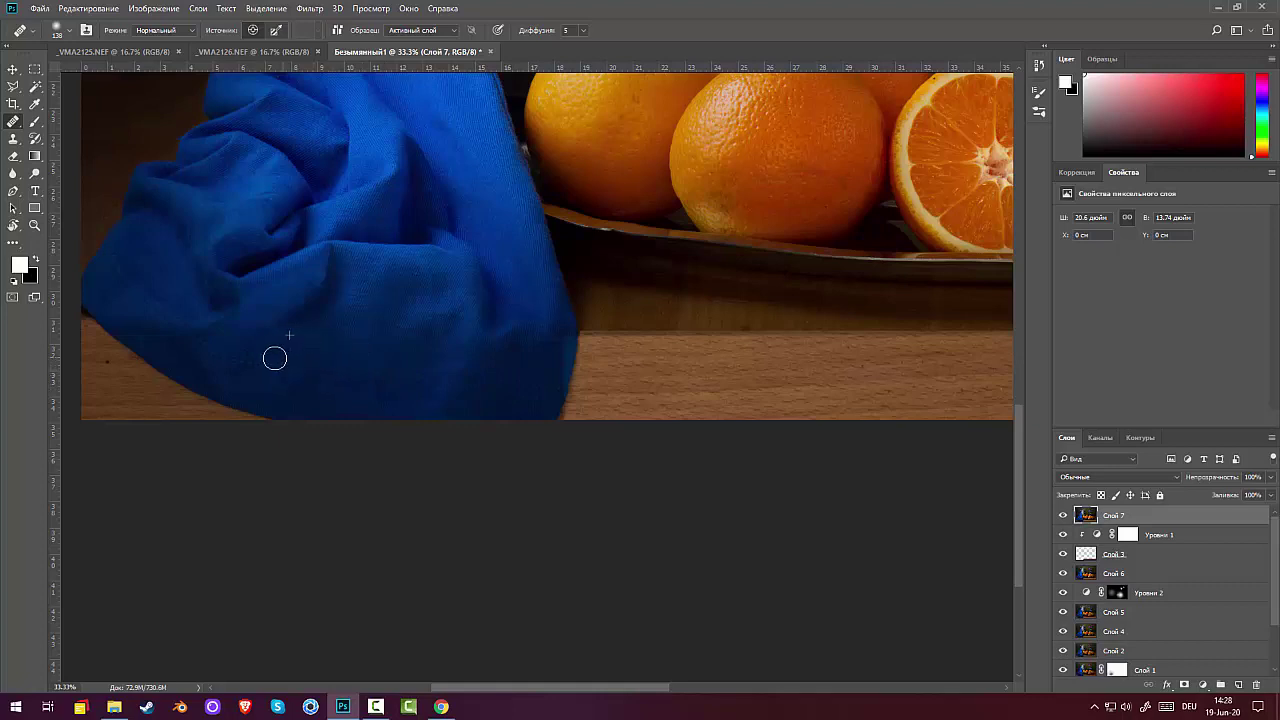
{"action": "left_click", "coordinate": [384, 342], "text": "alt"}
{"action": "mouse_move", "coordinate": [186, 337]}
{"action": "left_mouse_down"}
{"action": "mouse_move", "coordinate": [146, 300]}
{"action": "mouse_move", "coordinate": [137, 336]}
{"action": "left_mouse_up"}
{"action": "mouse_move", "coordinate": [131, 277]}
{"action": "left_mouse_down"}
{"action": "mouse_move", "coordinate": [250, 378]}
{"action": "mouse_move", "coordinate": [251, 354]}
{"action": "mouse_move", "coordinate": [314, 377]}
{"action": "left_mouse_up"}
Step: Duplicate the Слой 7 layer
{"action": "key", "text": "ctrl+minus"}
{"action": "key", "text": "ctrl+minus"}
{"action": "key", "text": "ctrl+minus"}
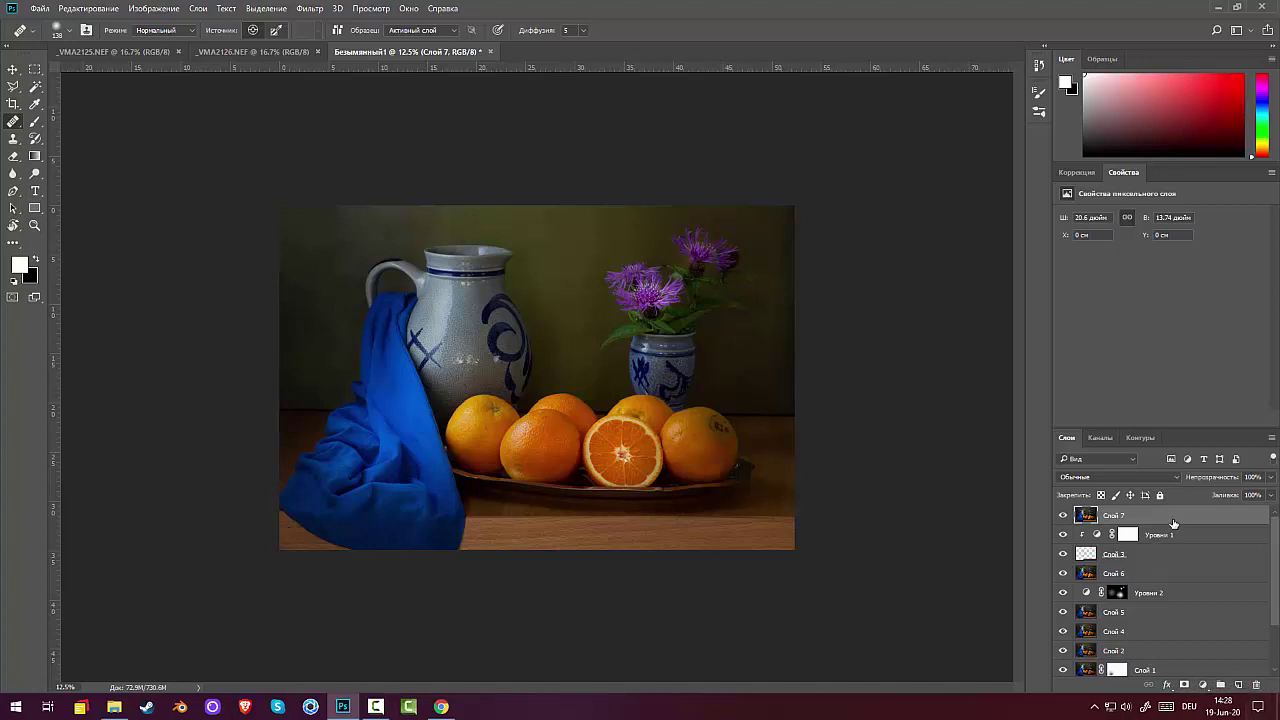
{"action": "left_click_drag", "start_coordinate": [1237, 669], "coordinate": [1238, 685]}
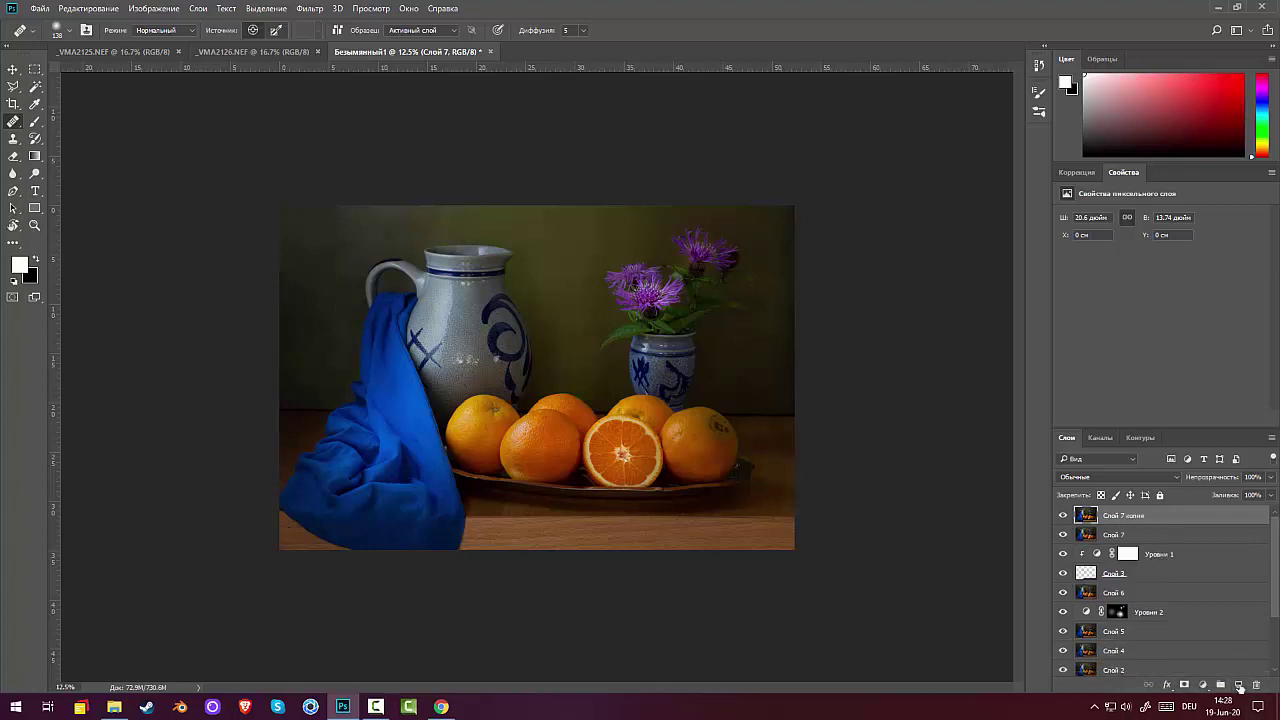
Step: Reduce noise on Слой 7 копия with Topaz DeNoise 6, setting Overall Strength to 0.84 and raising Adjust Highlight
{"action": "left_click", "coordinate": [309, 9]}
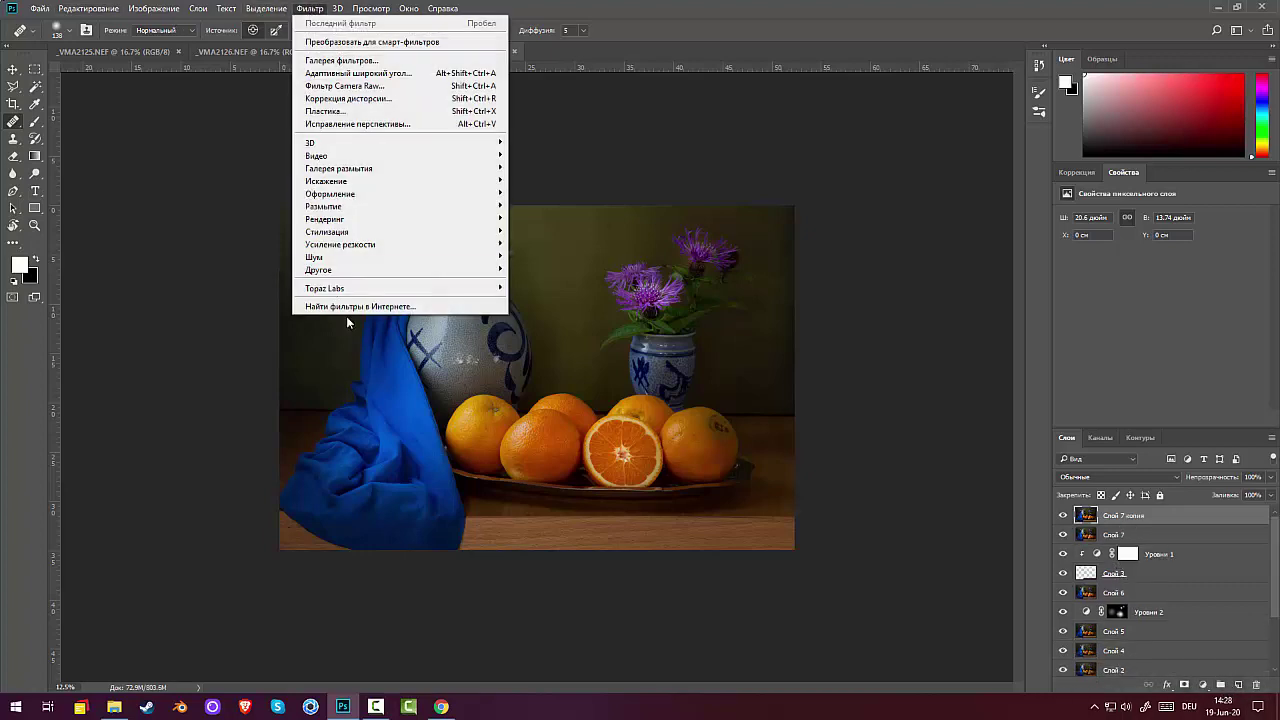
{"action": "mouse_move", "coordinate": [334, 288]}
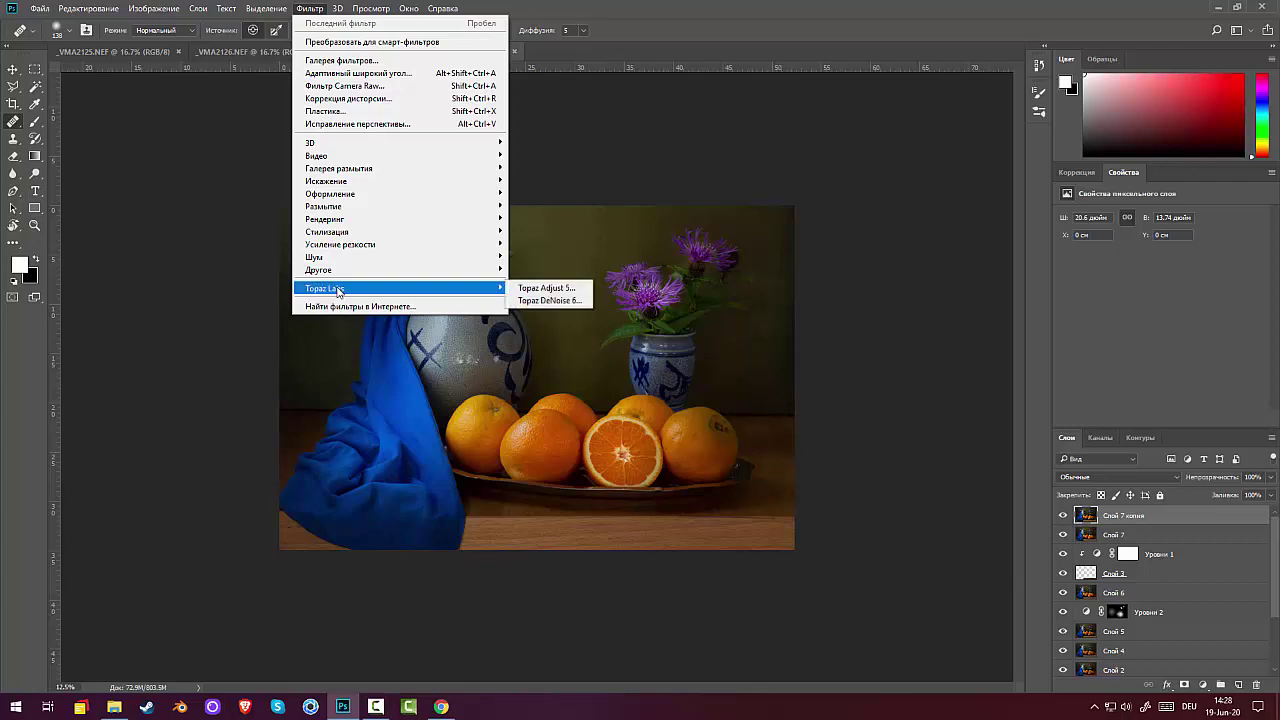
{"action": "left_click", "coordinate": [556, 299]}
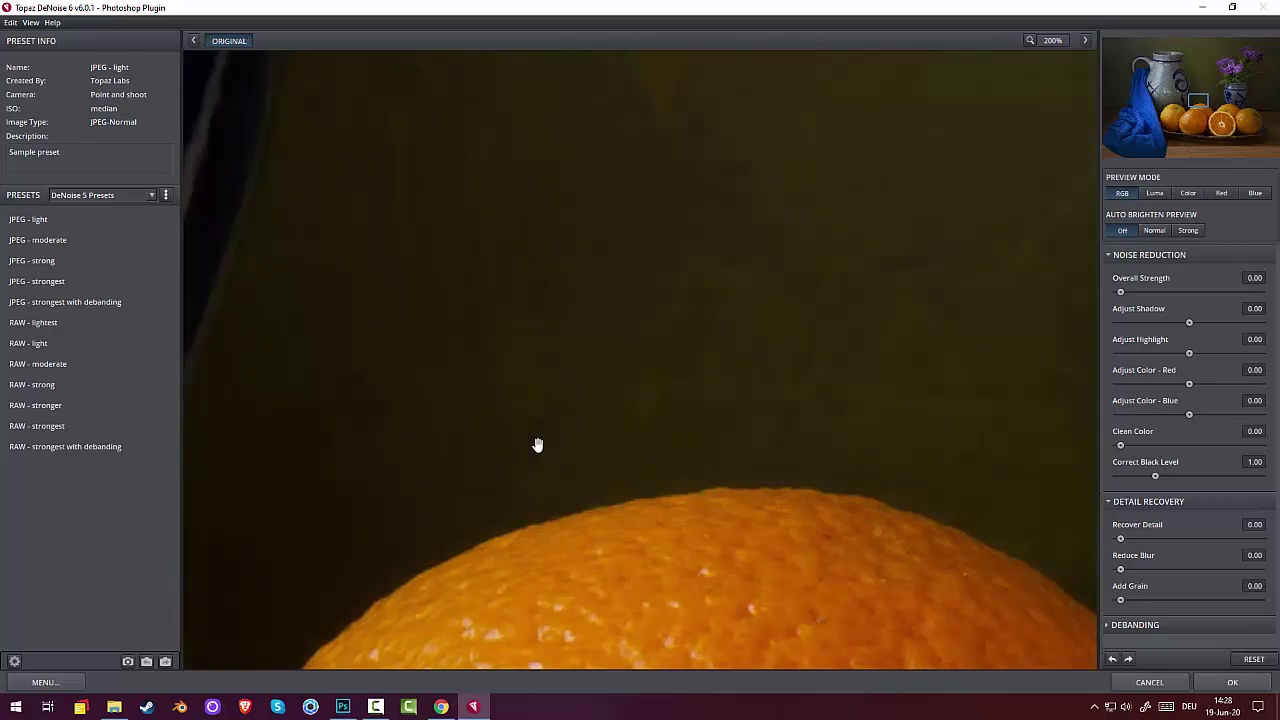
{"action": "left_click_drag", "start_coordinate": [537, 444], "coordinate": [857, 306]}
{"action": "left_click_drag", "start_coordinate": [1121, 289], "coordinate": [1236, 293]}
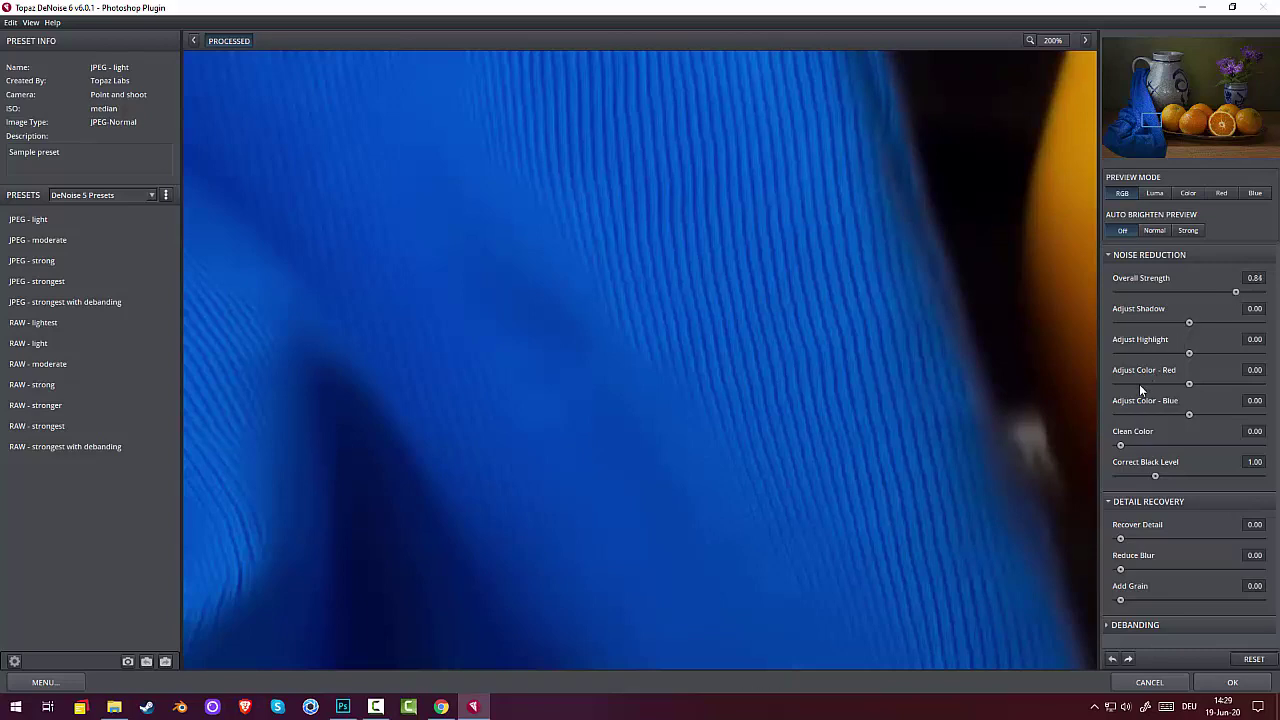
{"action": "left_click_drag", "start_coordinate": [1190, 353], "coordinate": [1253, 352]}
{"action": "left_click", "coordinate": [1224, 683]}
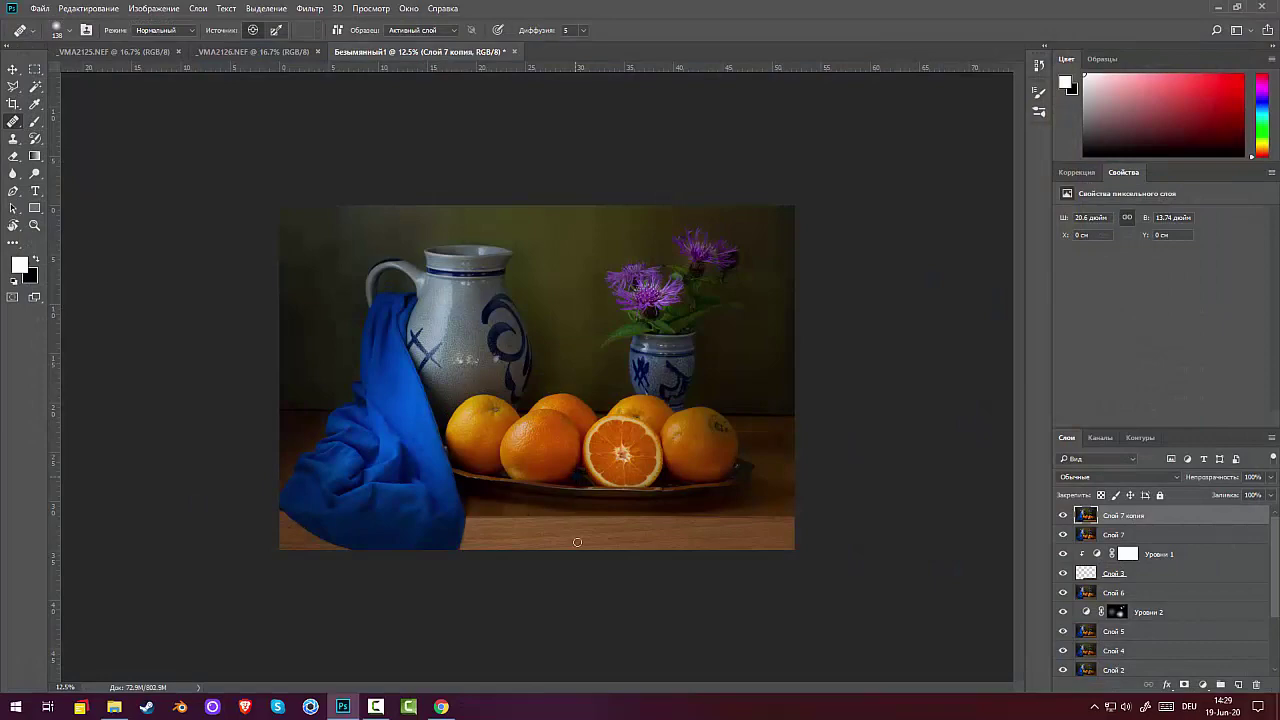
Step: Try the Extrude filter on Слой 7 копия with 30-pixel blocks and a random depth of 30, and undo it
{"action": "key", "text": "ctrl+plus"}
{"action": "key", "text": "ctrl+plus"}
{"action": "key", "text": "ctrl+plus"}
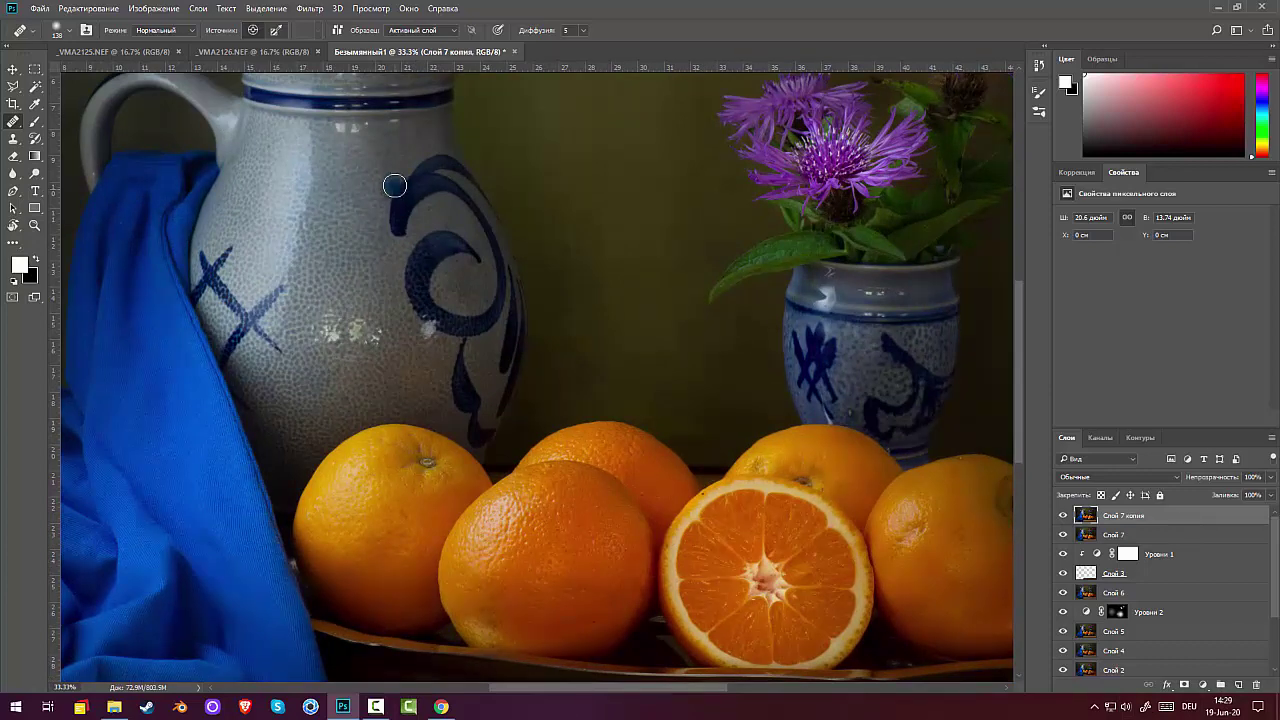
{"action": "left_click", "coordinate": [309, 8]}
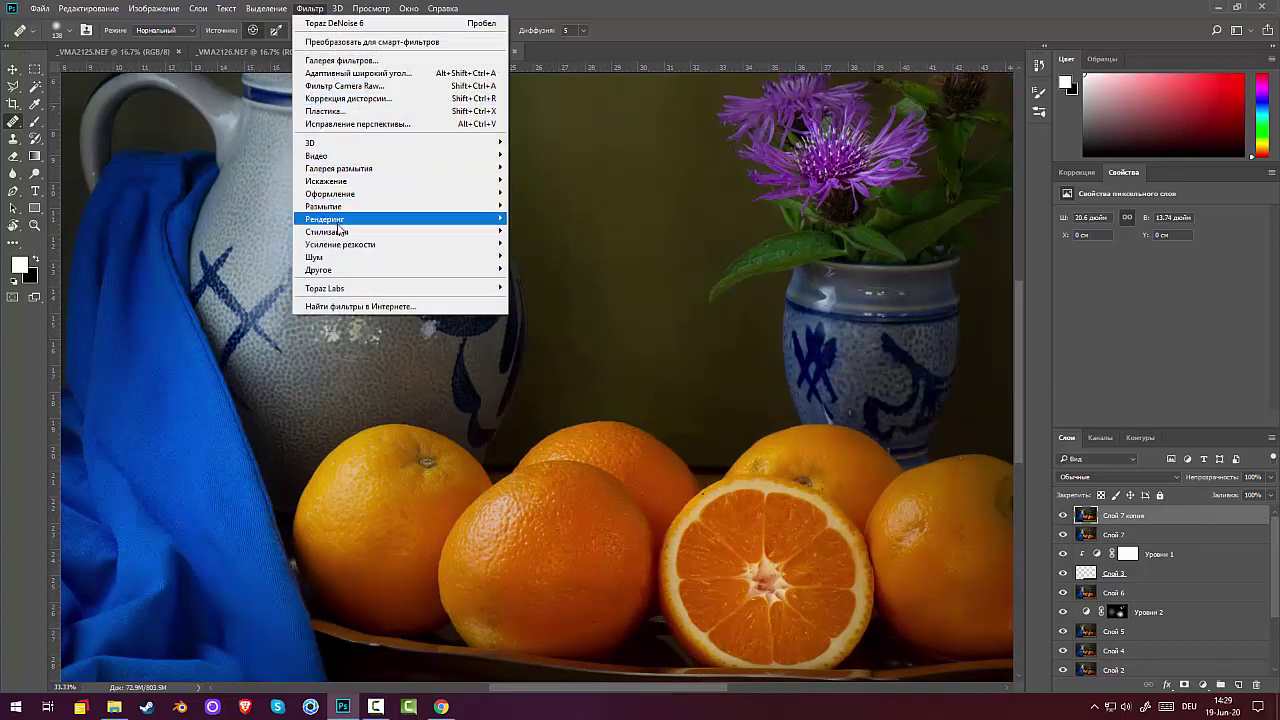
{"action": "mouse_move", "coordinate": [334, 234]}
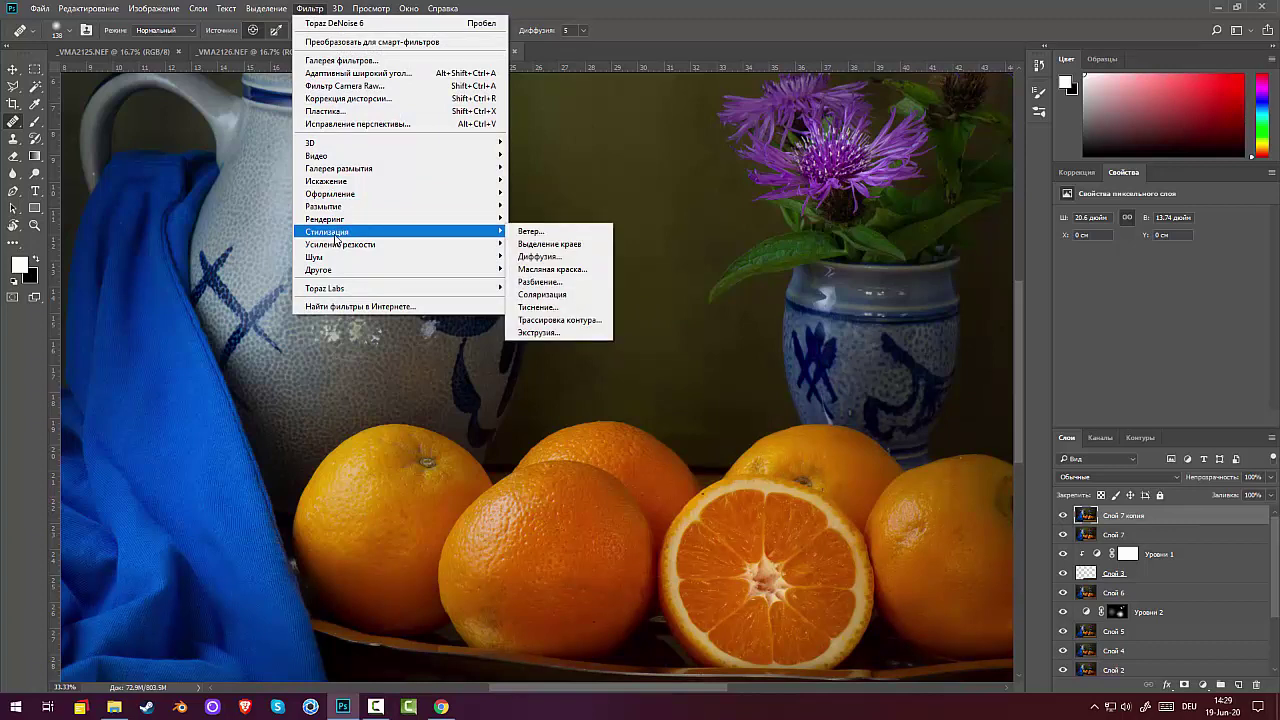
{"action": "left_click", "coordinate": [549, 335]}
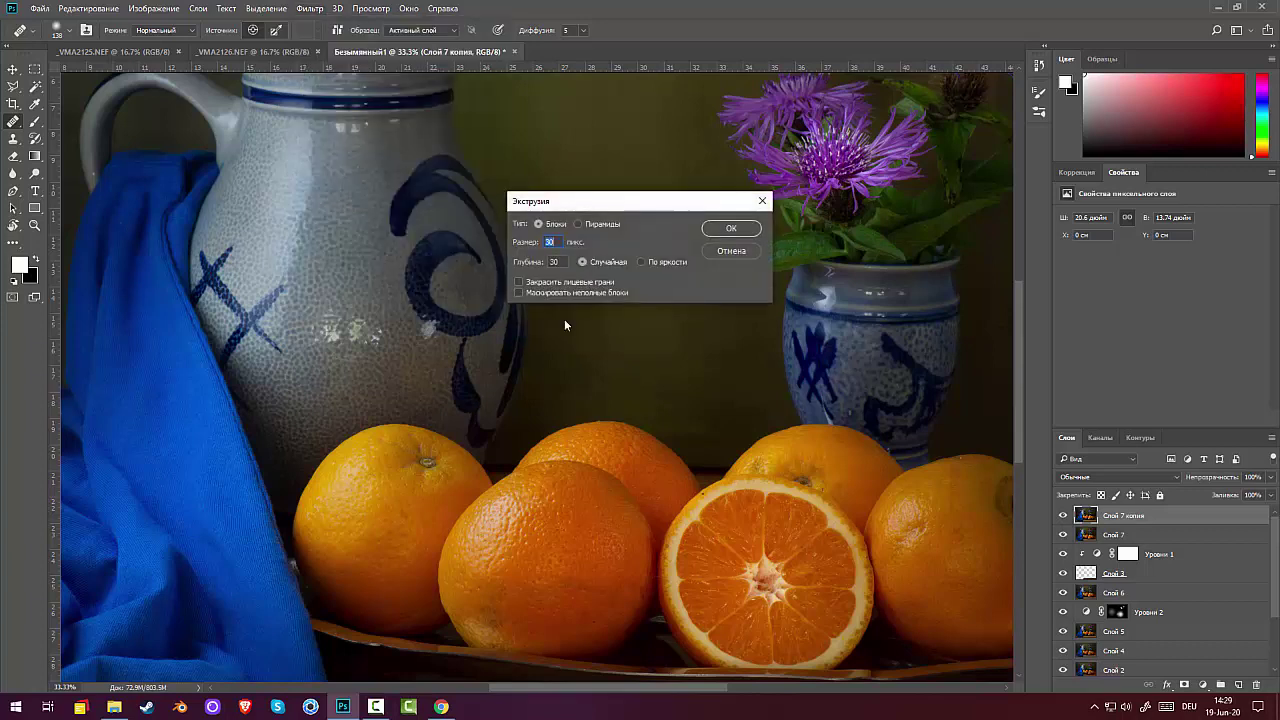
{"action": "left_click", "coordinate": [730, 229]}
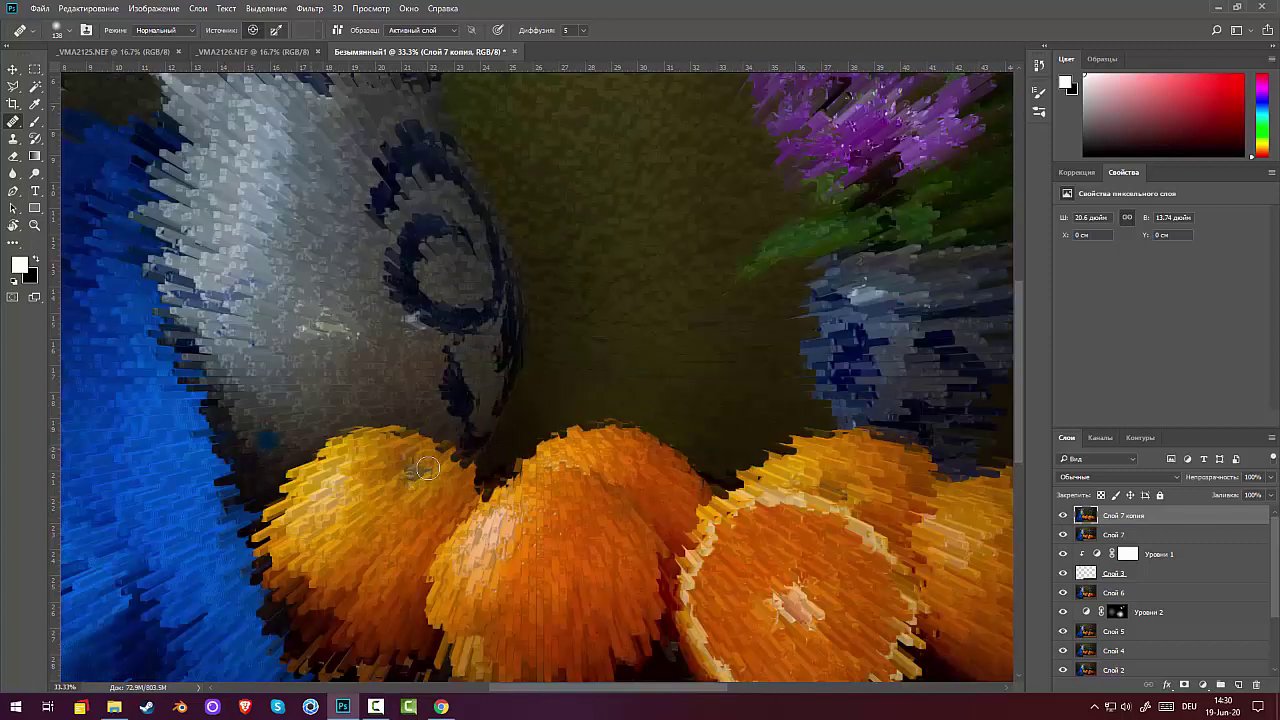
{"action": "key", "text": "ctrl+minus"}
{"action": "key", "text": "ctrl+minus"}
{"action": "key", "text": "ctrl+minus"}
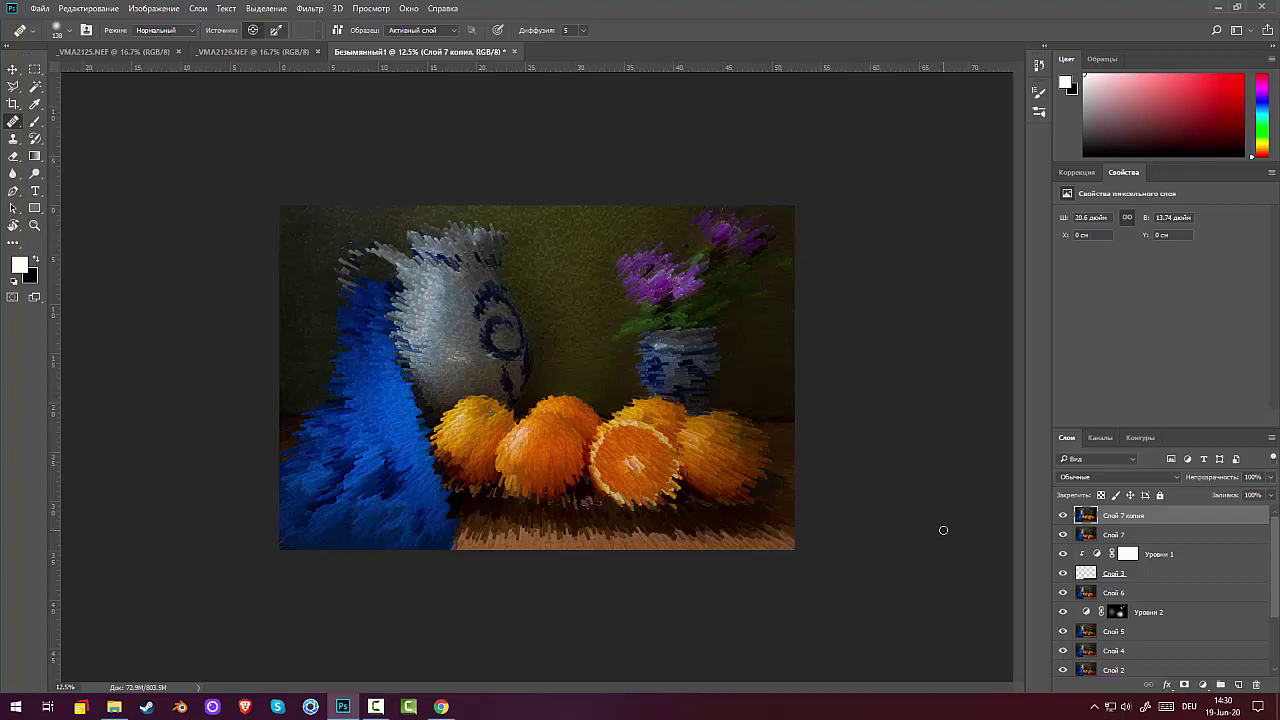
{"action": "key", "text": "ctrl+z"}
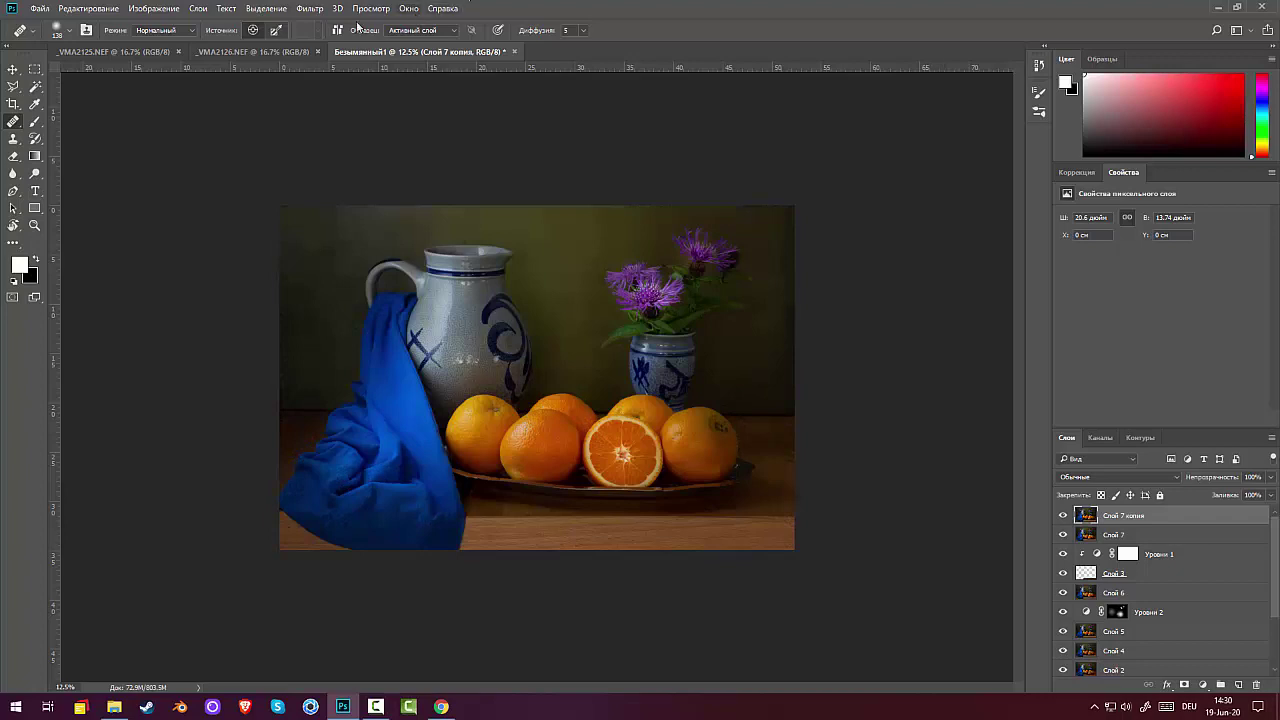
Step: Try the Oil Paint filter with stylization 8.4, cleanliness 7.2 and scale 9.0, and cancel it
{"action": "left_click", "coordinate": [310, 8]}
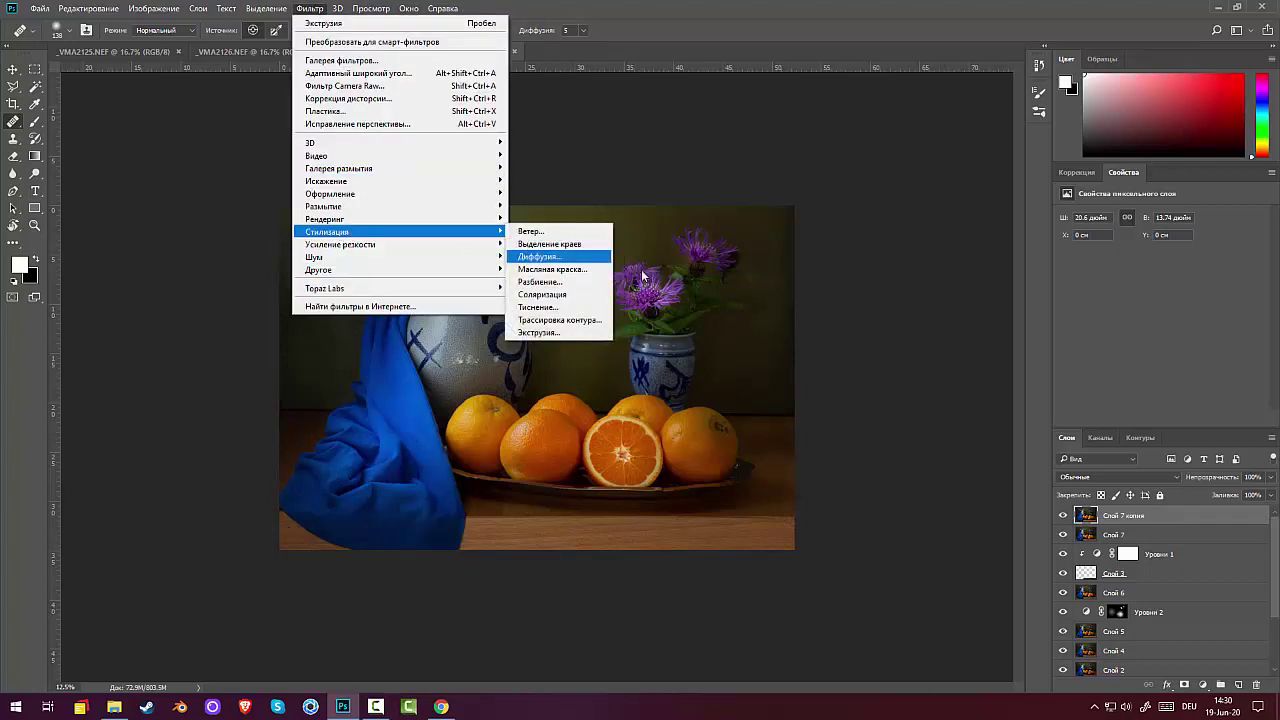
{"action": "left_click", "coordinate": [575, 272]}
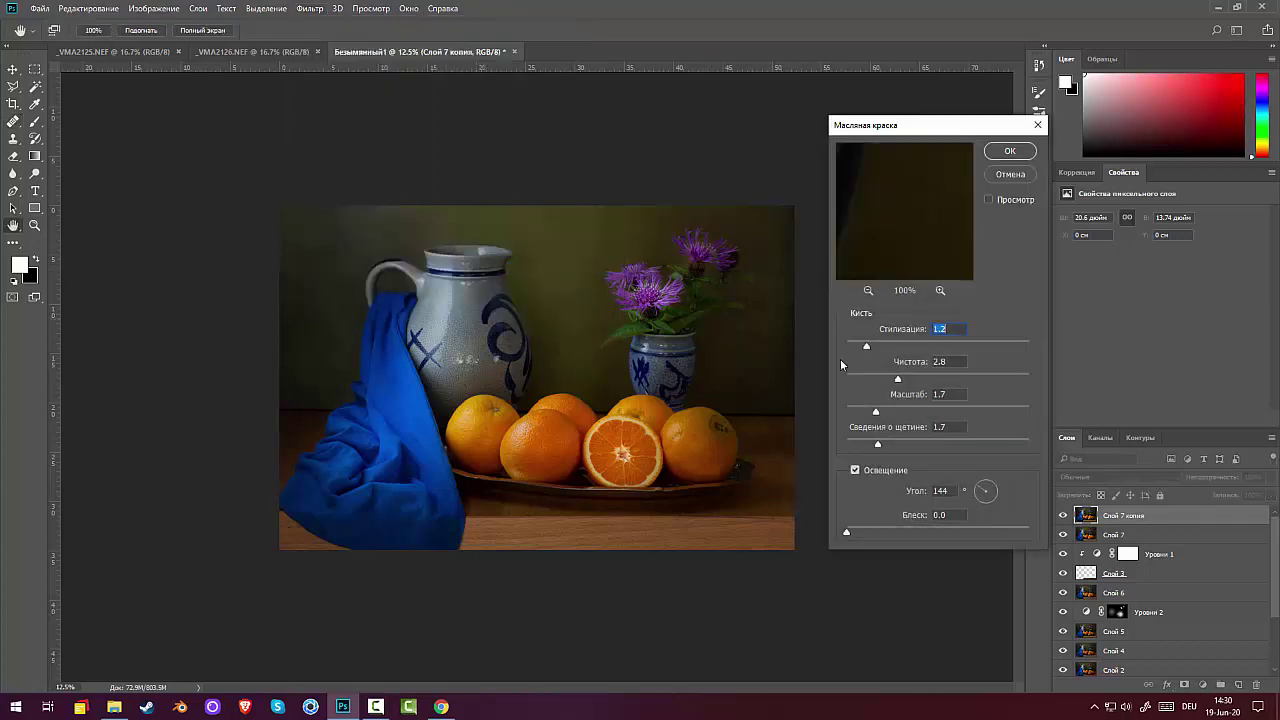
{"action": "left_click_drag", "start_coordinate": [866, 347], "coordinate": [921, 349]}
{"action": "left_click_drag", "start_coordinate": [878, 246], "coordinate": [1217, 148]}
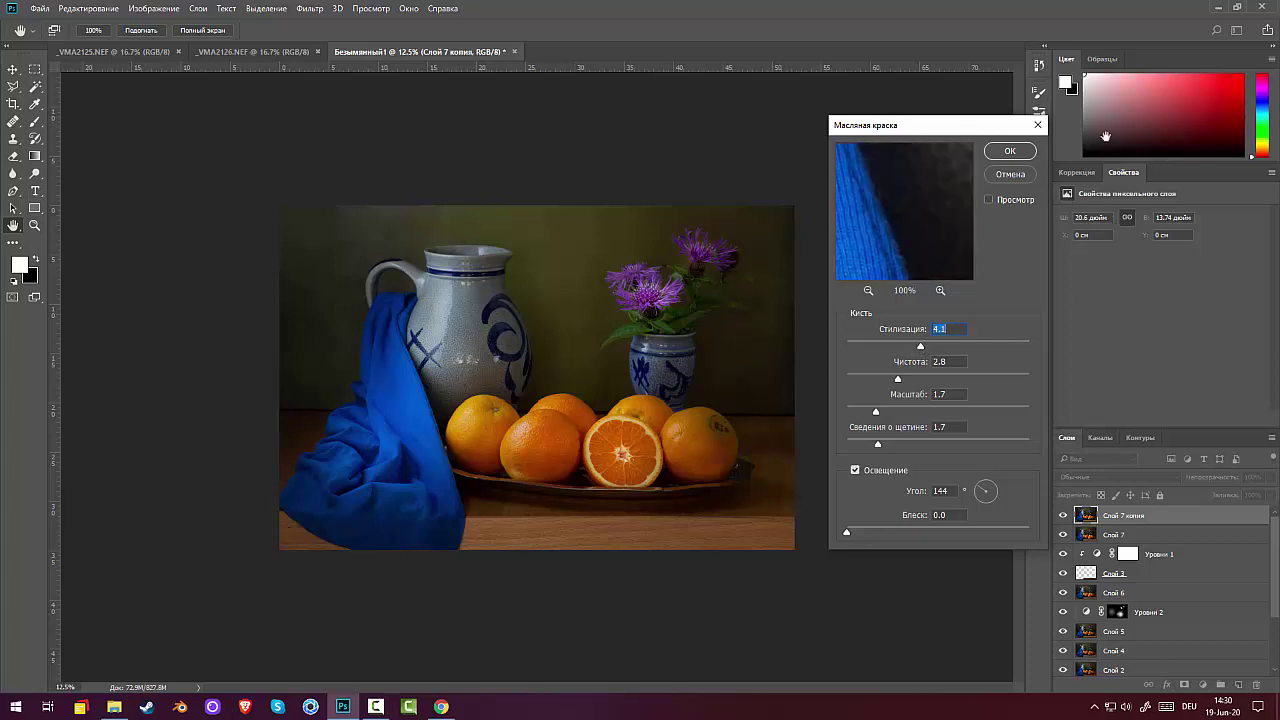
{"action": "left_click_drag", "start_coordinate": [921, 348], "coordinate": [999, 347]}
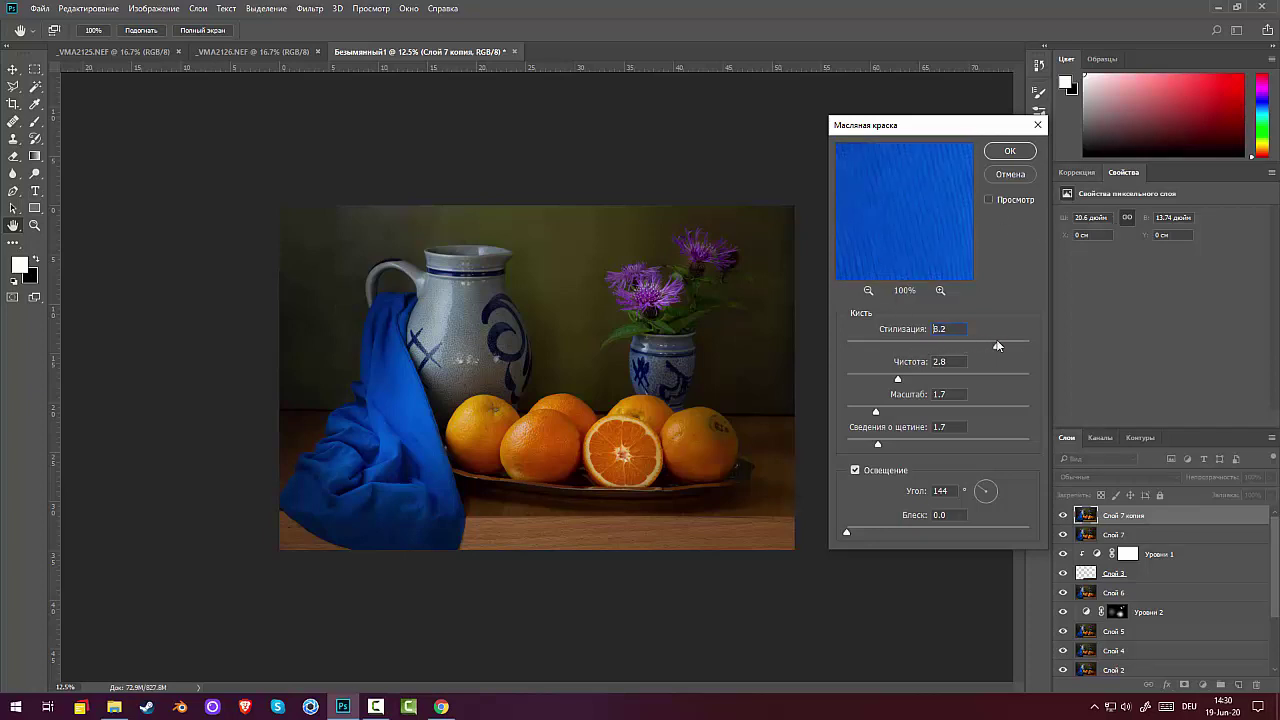
{"action": "left_click_drag", "start_coordinate": [900, 380], "coordinate": [977, 381]}
{"action": "left_click_drag", "start_coordinate": [877, 411], "coordinate": [1007, 406]}
{"action": "left_click", "coordinate": [1010, 175]}
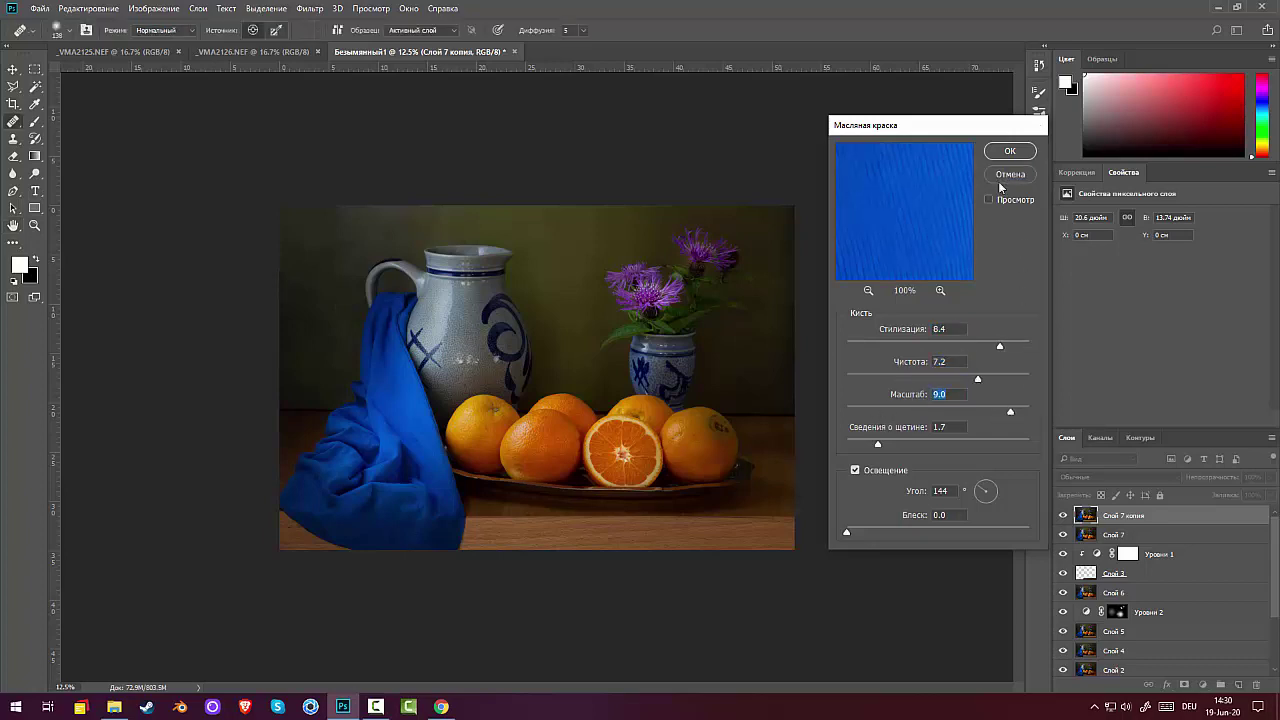
Step: Apply a Gaussian Blur with a 10-pixel radius to Слой 7 копия
{"action": "left_click", "coordinate": [309, 8]}
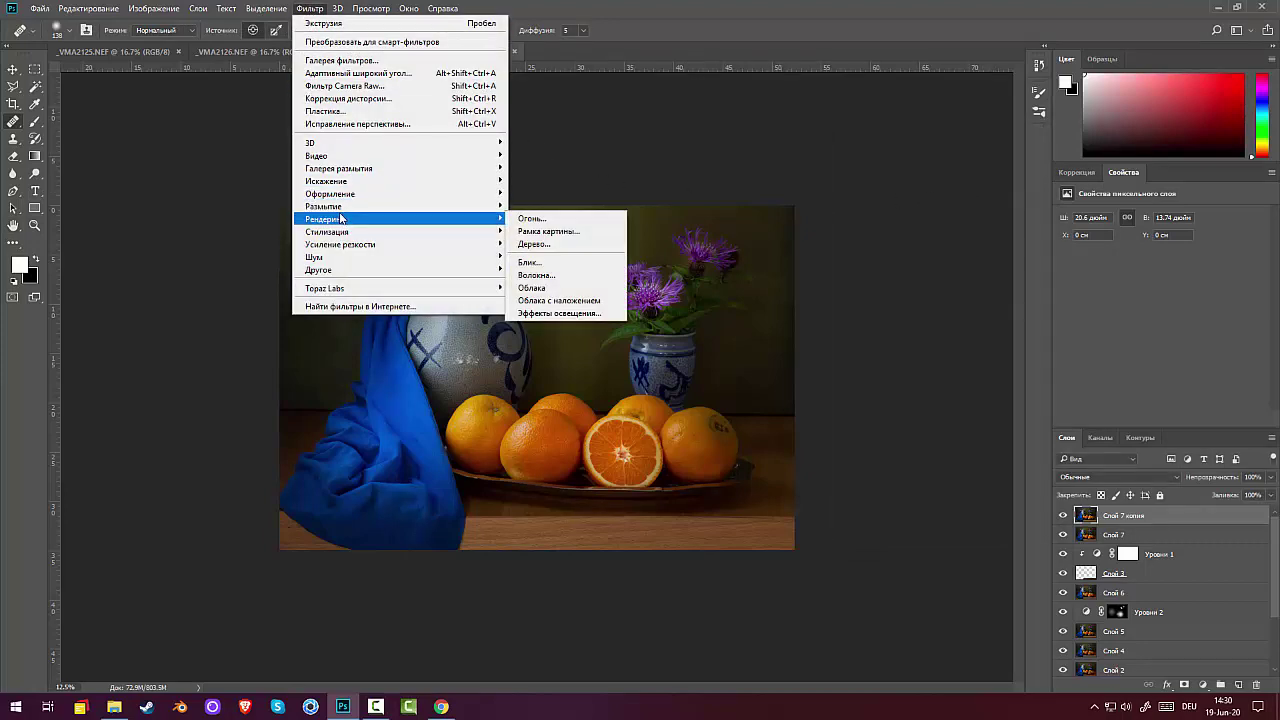
{"action": "mouse_move", "coordinate": [342, 206]}
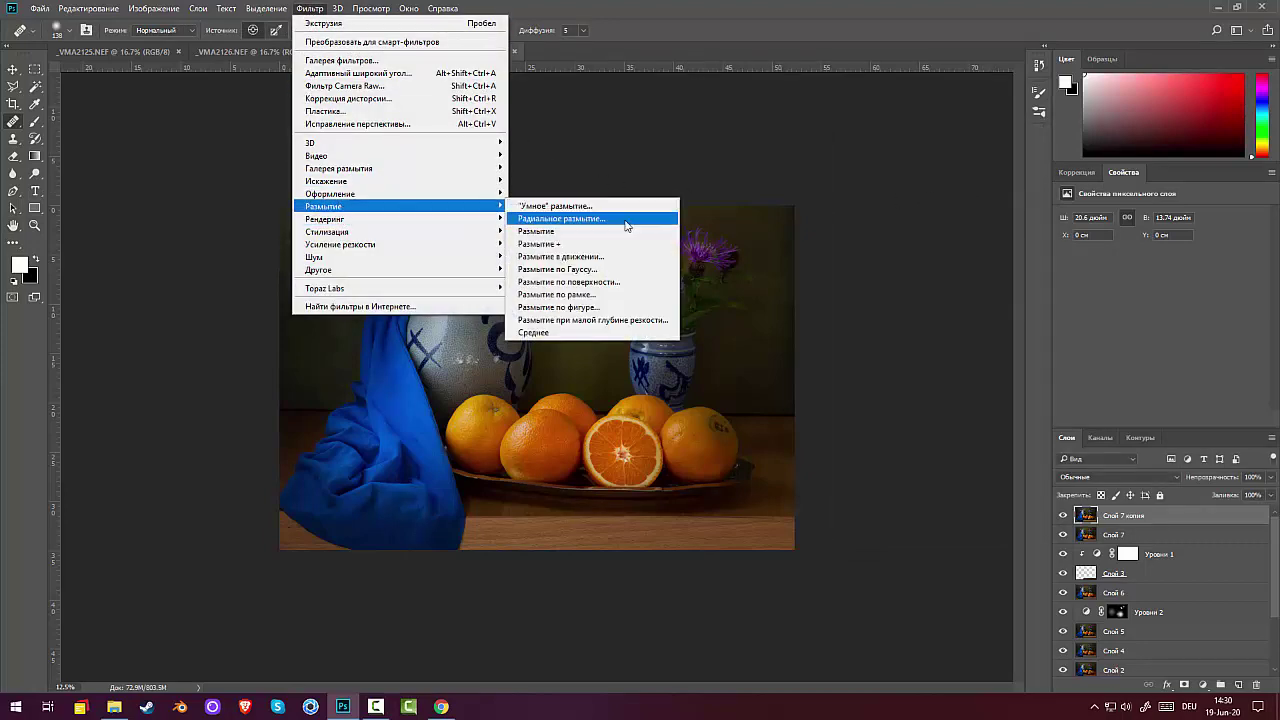
{"action": "left_click", "coordinate": [565, 269]}
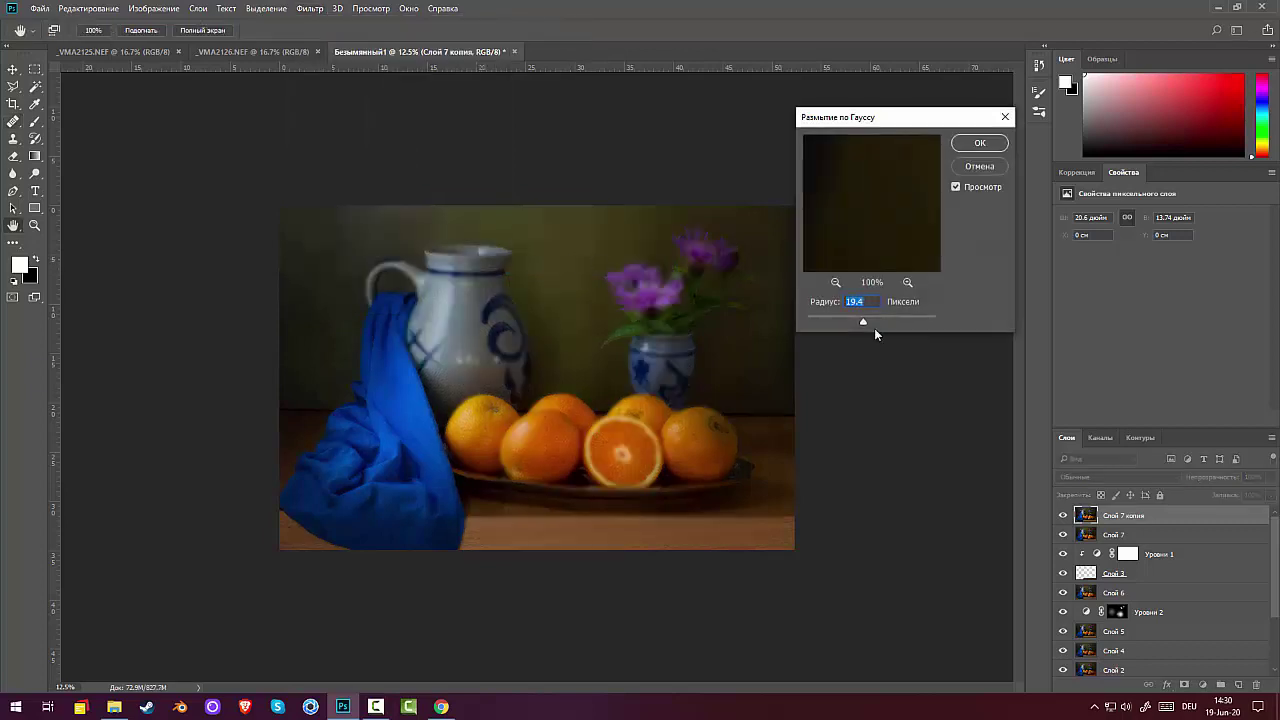
{"action": "left_click_drag", "start_coordinate": [860, 322], "coordinate": [831, 324]}
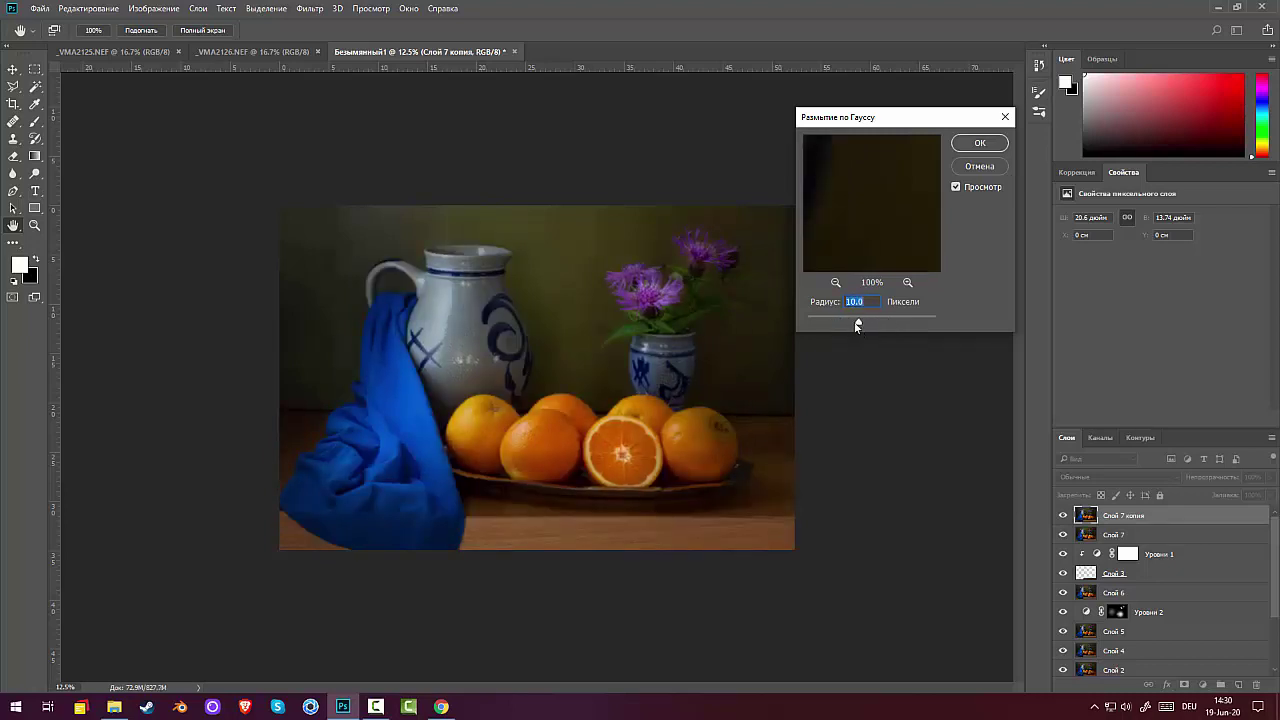
{"action": "key", "text": "ctrl+plus"}
{"action": "key", "text": "ctrl+plus"}
{"action": "key", "text": "ctrl+plus"}
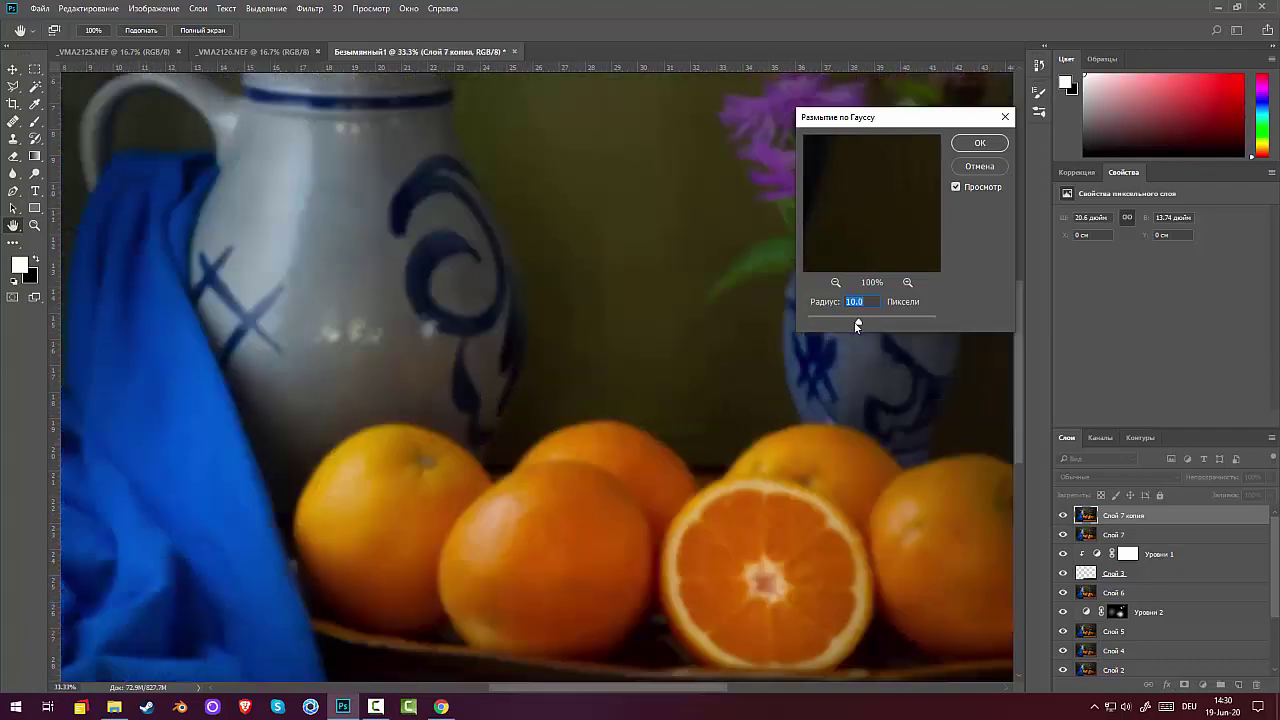
{"action": "key", "text": "ctrl+minus"}
{"action": "key", "text": "ctrl+minus"}
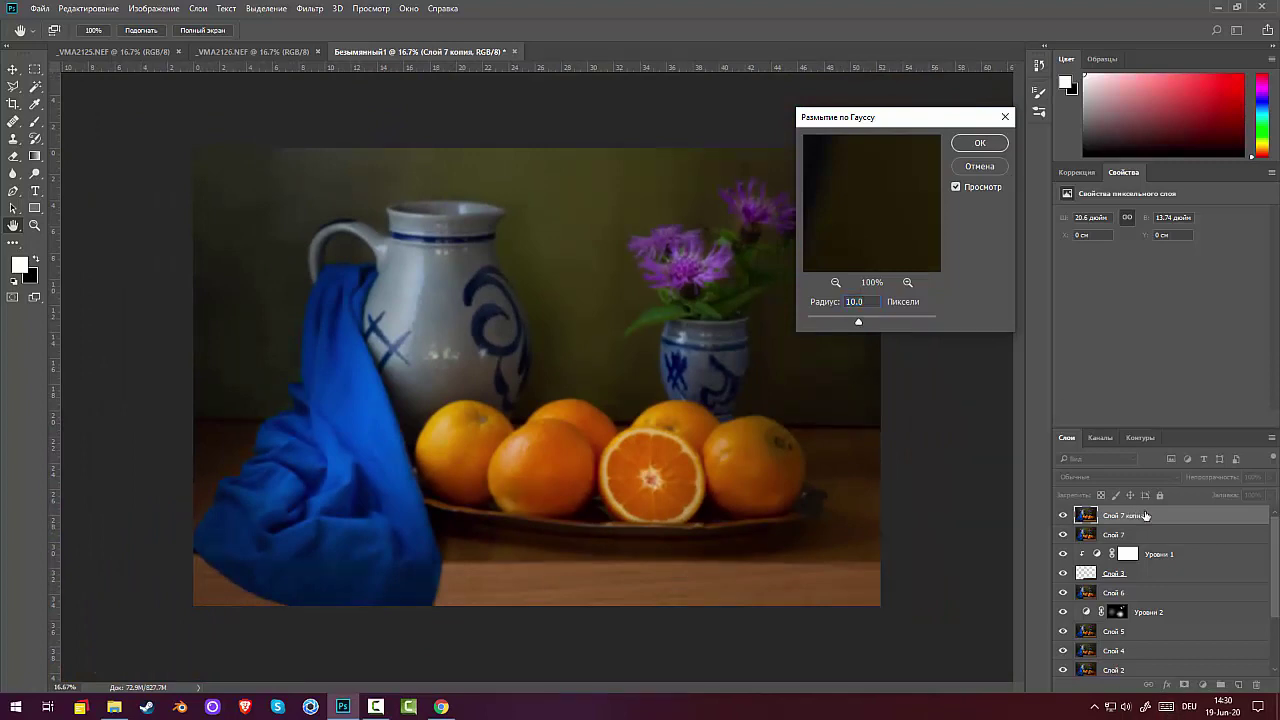
{"action": "left_click", "coordinate": [981, 145]}
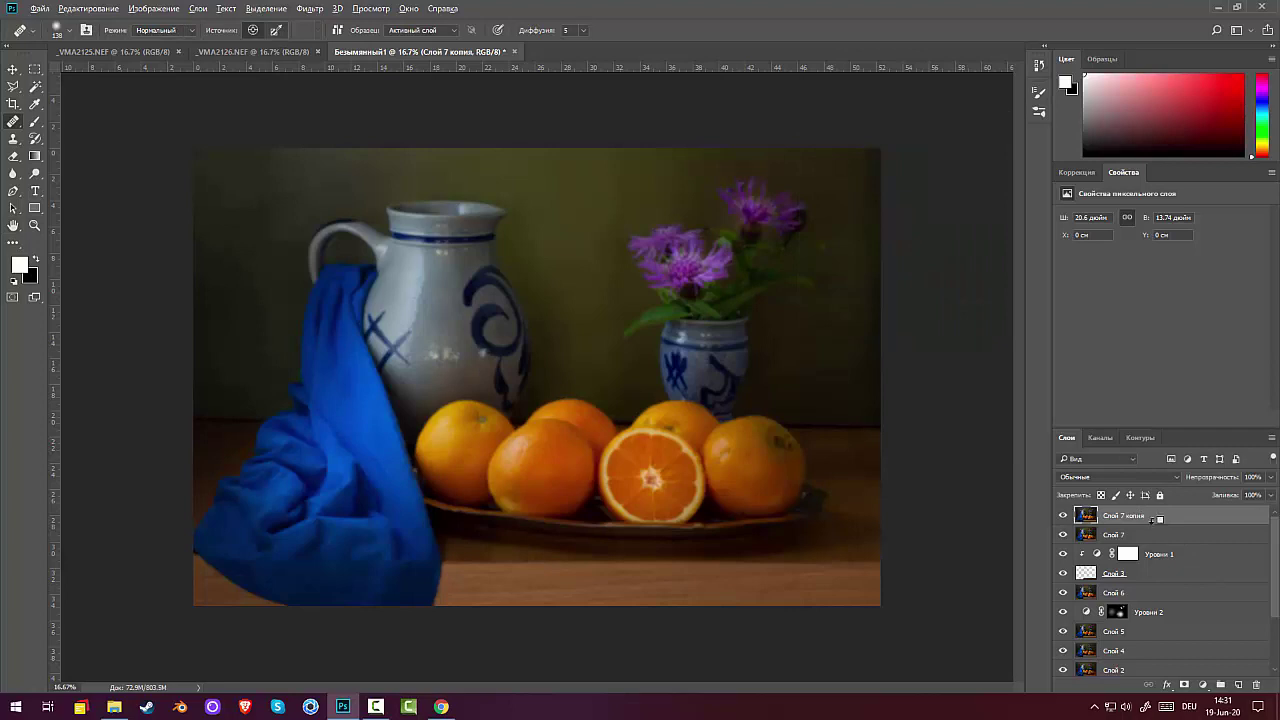
Step: Add a black mask to Слой 7 копия and reveal the blur on the blue cloth with white 33% opacity gradients
{"action": "left_click", "coordinate": [1183, 686], "text": "alt"}
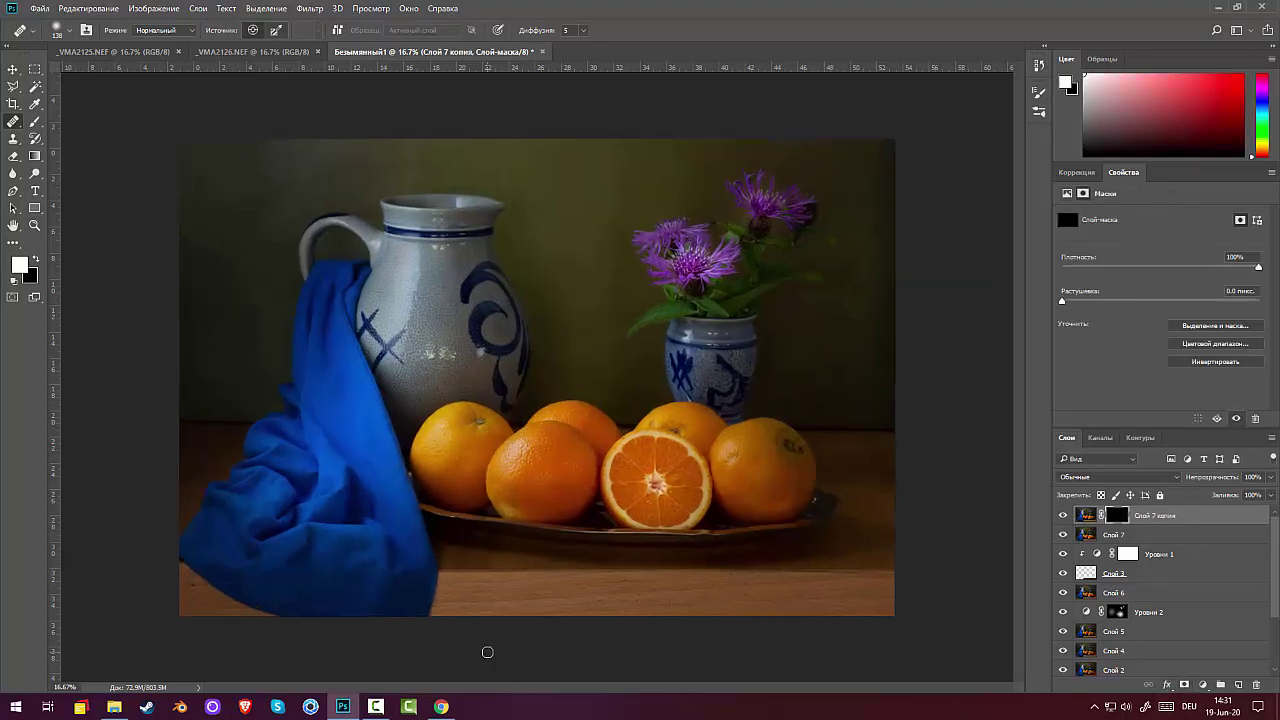
{"action": "key", "text": "ctrl+plus"}
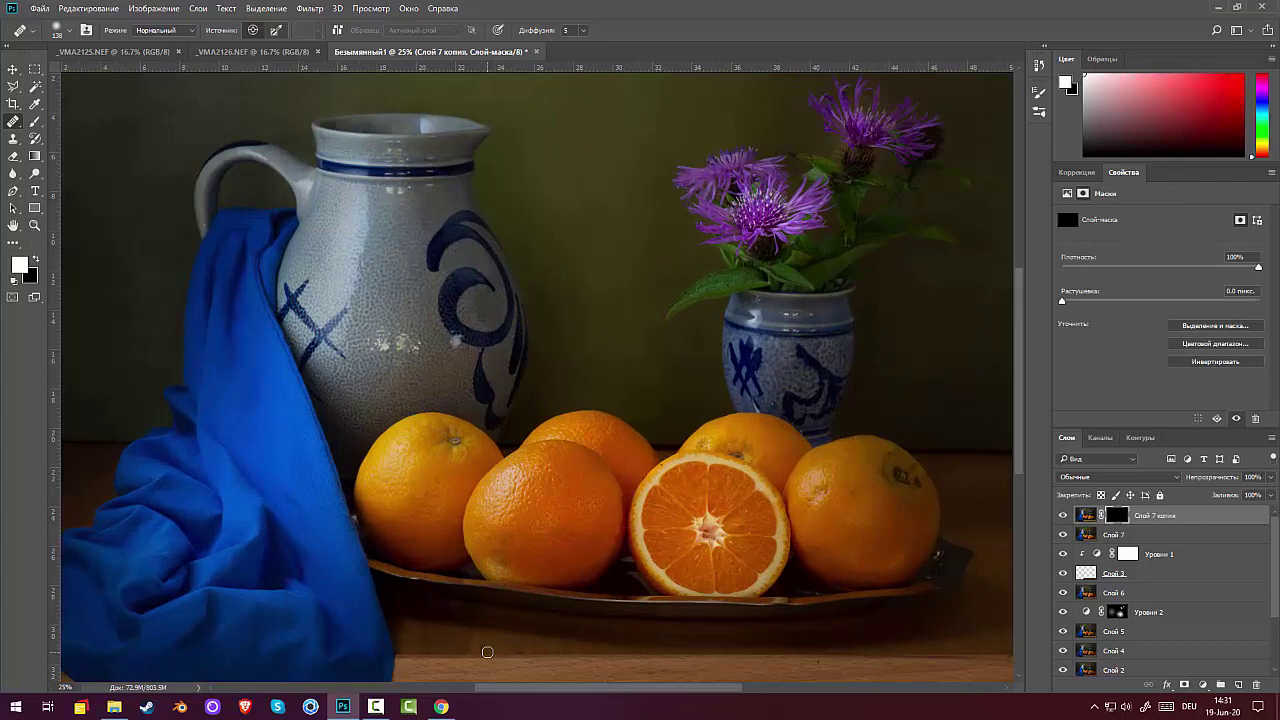
{"action": "left_click", "coordinate": [35, 156]}
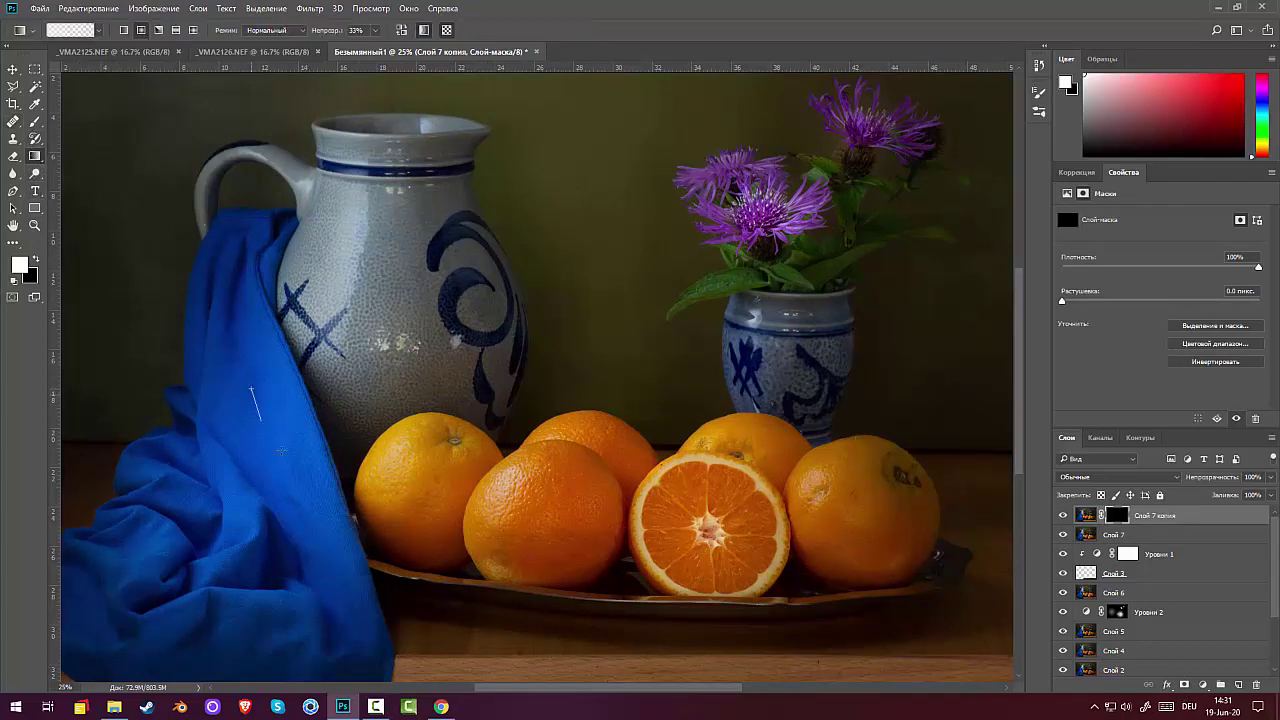
{"action": "left_click_drag", "start_coordinate": [188, 383], "coordinate": [357, 565]}
{"action": "left_click_drag", "start_coordinate": [297, 477], "coordinate": [385, 605]}
{"action": "left_click_drag", "start_coordinate": [235, 525], "coordinate": [206, 604]}
{"action": "left_click_drag", "start_coordinate": [138, 500], "coordinate": [206, 409]}
{"action": "key", "text": "ctrl+minus"}
{"action": "key", "text": "ctrl+minus"}
{"action": "key", "text": "ctrl+minus"}
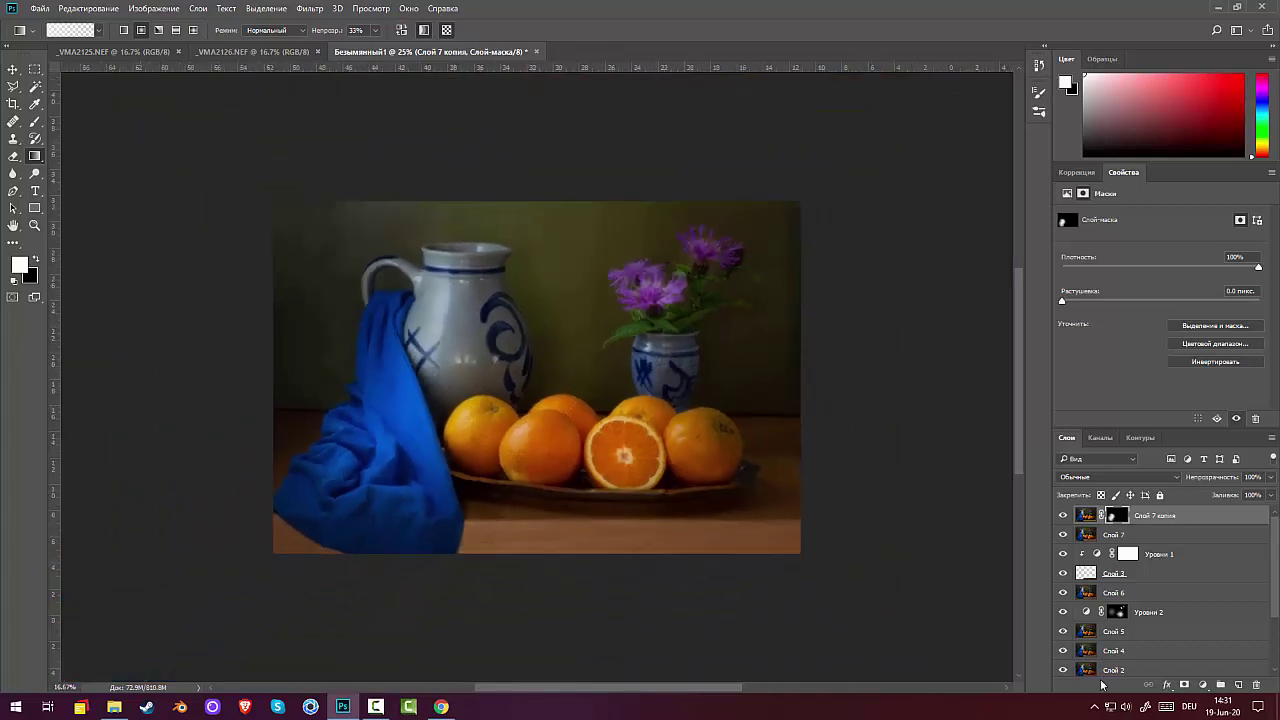
Step: Delete the masked Слой 7 копия layer
{"action": "left_click_drag", "start_coordinate": [1225, 518], "coordinate": [1257, 685]}
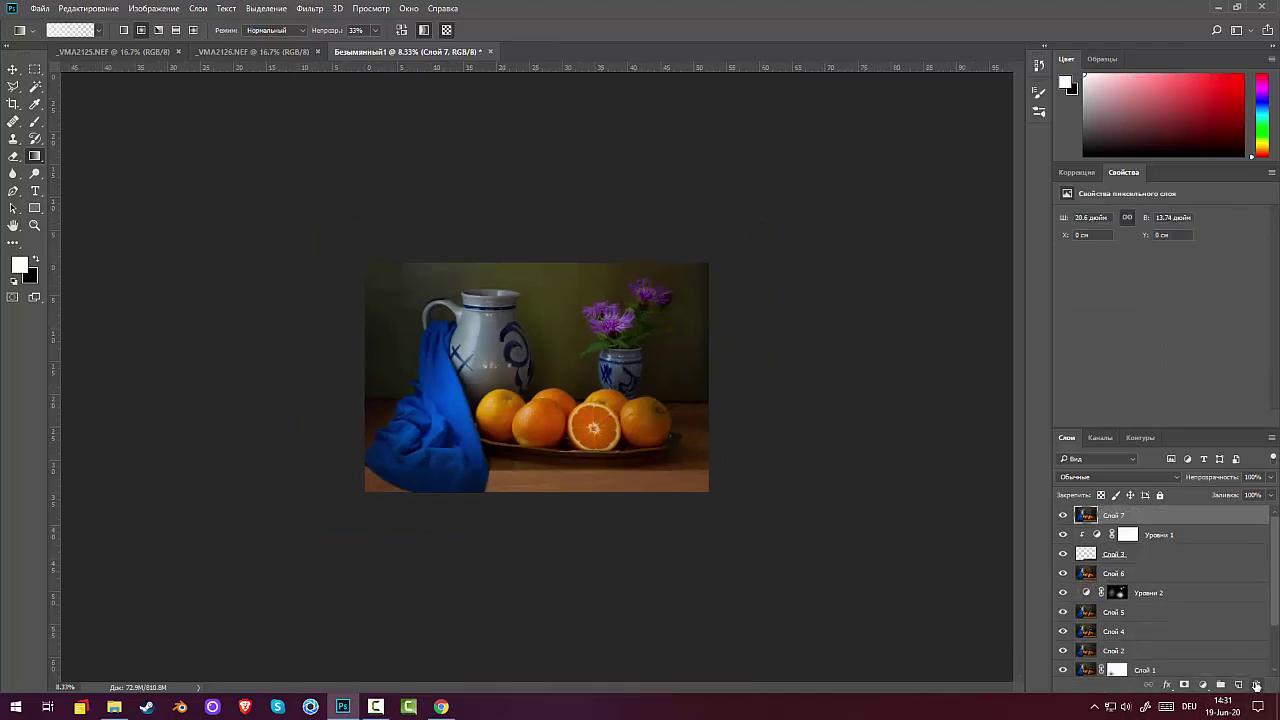
{"action": "key", "text": "ctrl+minus"}
{"action": "key", "text": "ctrl+minus"}
{"action": "key", "text": "ctrl+minus"}
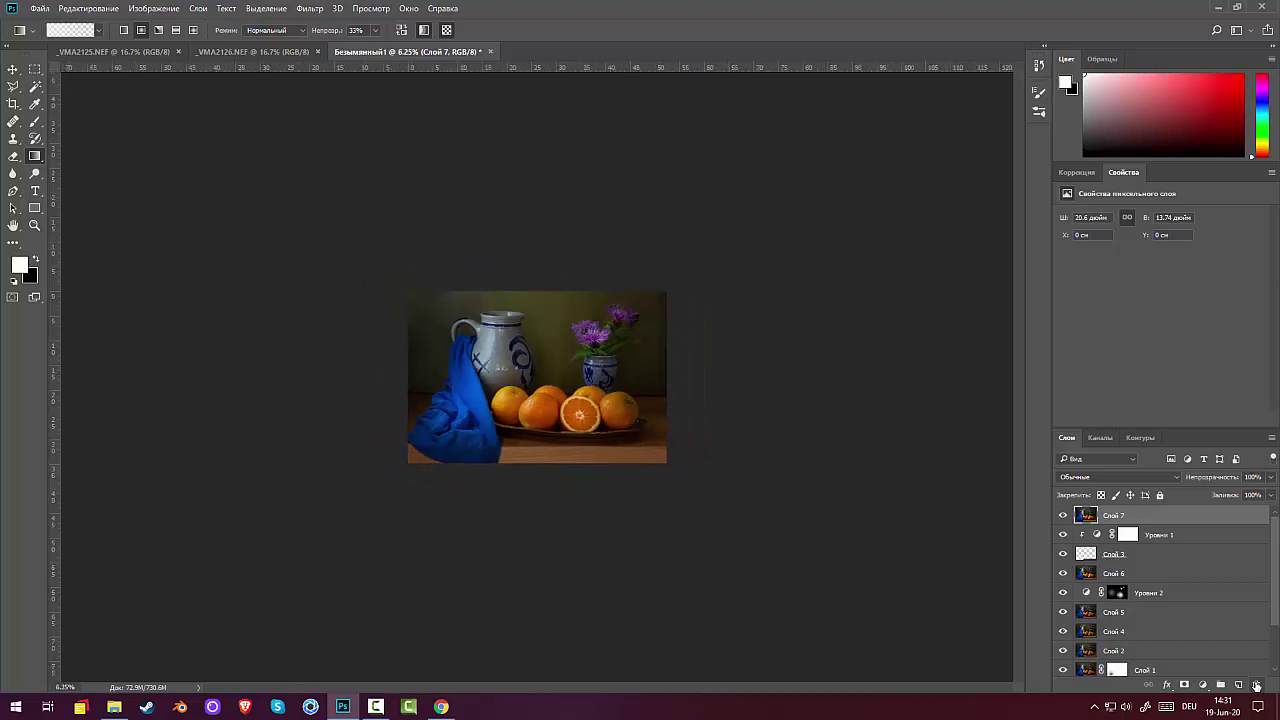
{"action": "key", "text": "ctrl+plus"}
{"action": "key", "text": "ctrl+plus"}
{"action": "key", "text": "ctrl+plus"}
{"action": "key", "text": "ctrl+plus"}
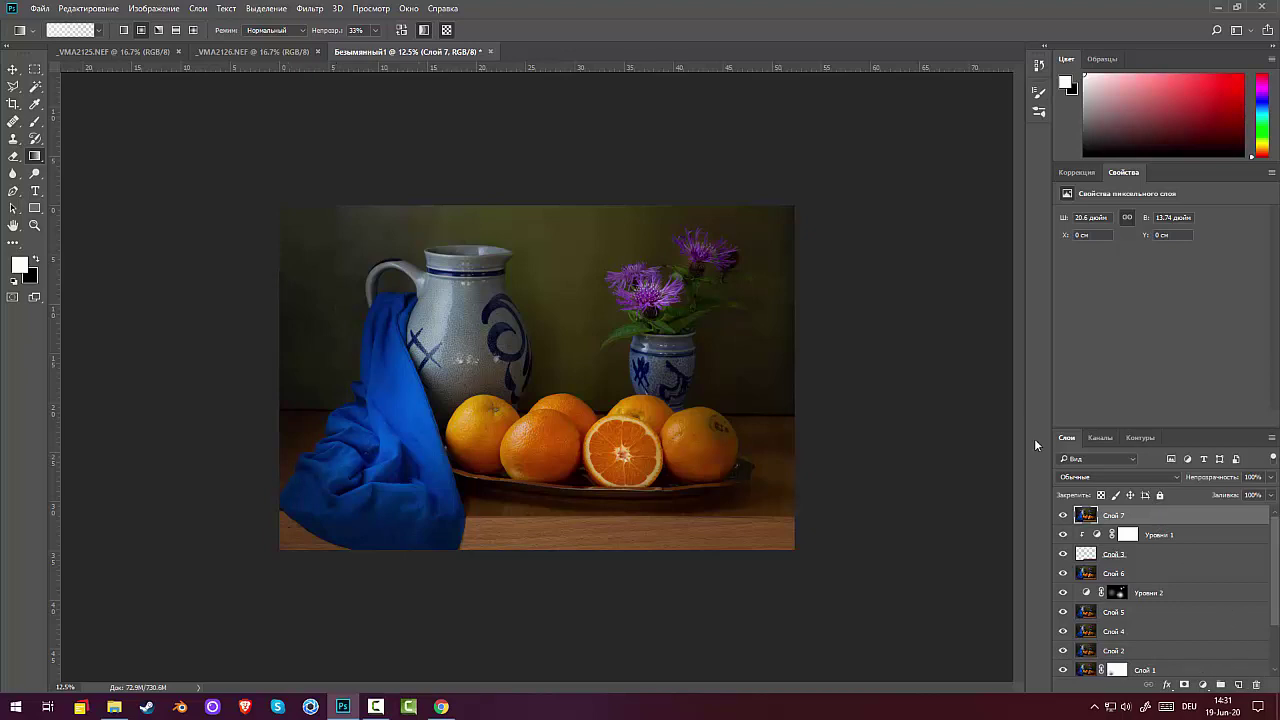
Step: Try a monochrome Channel Mixer adjustment layer above Слой 7 and delete it
{"action": "left_click", "coordinate": [1072, 173]}
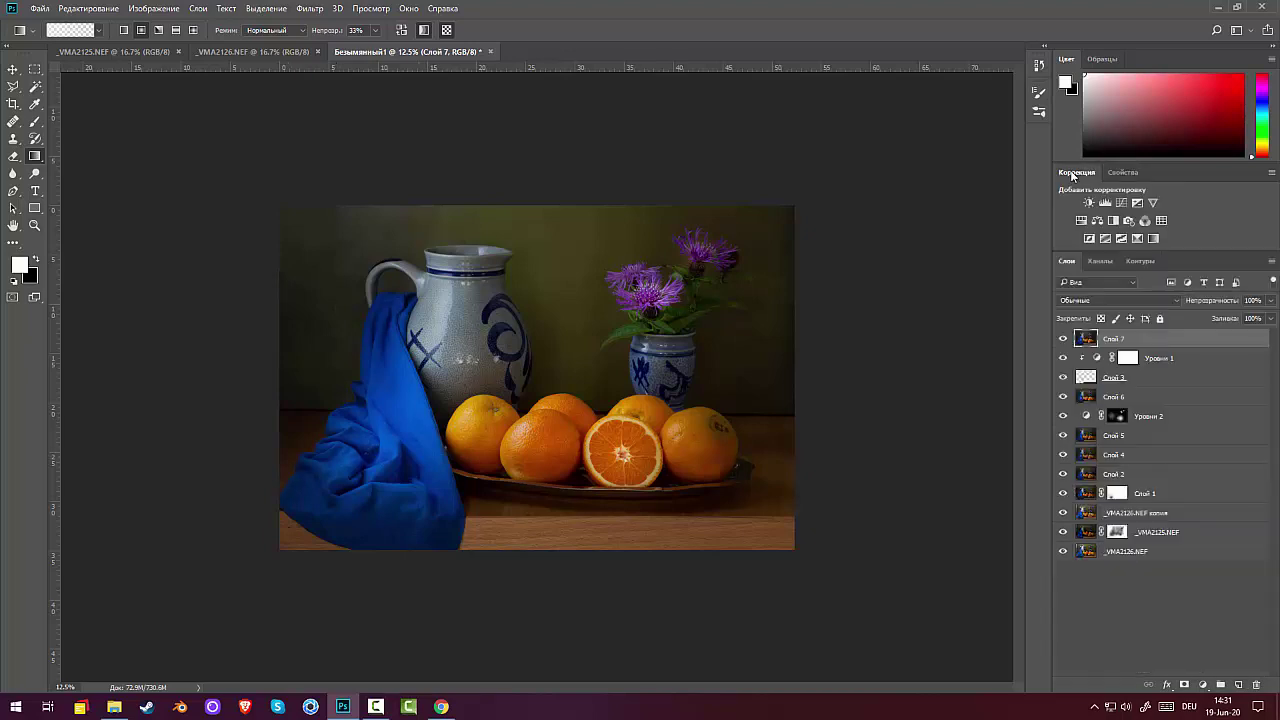
{"action": "left_click", "coordinate": [1144, 220]}
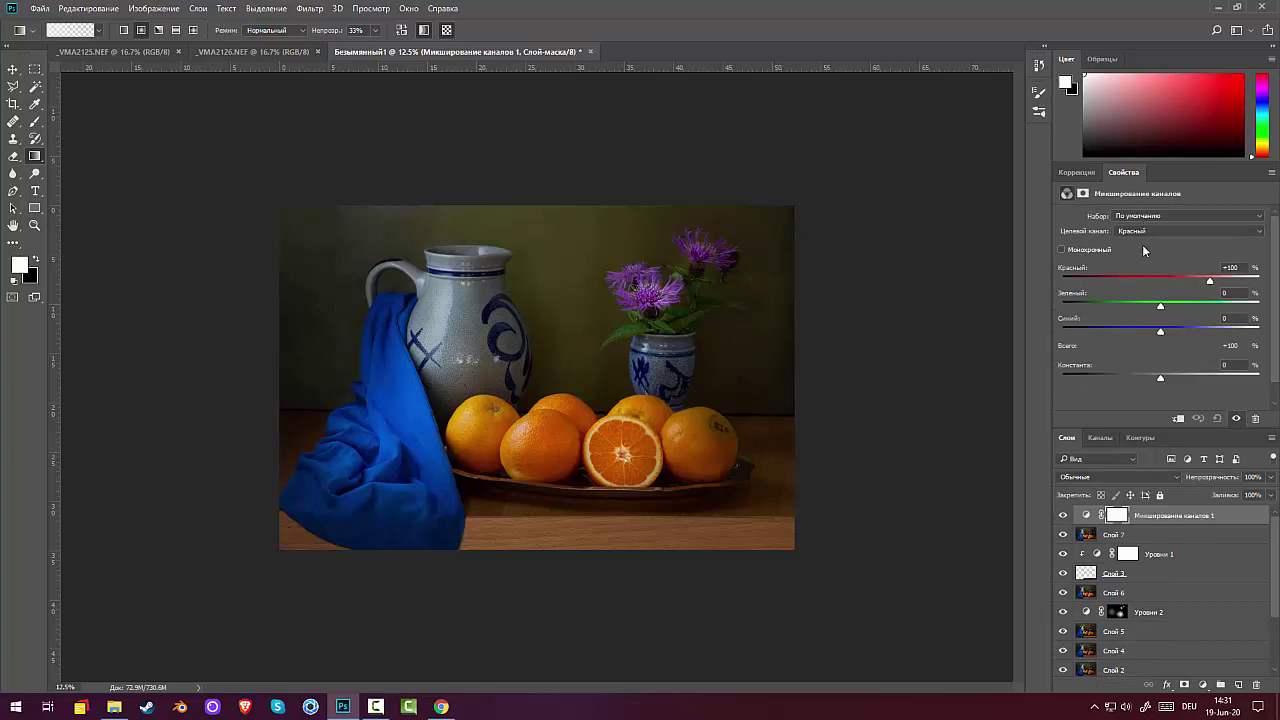
{"action": "left_click", "coordinate": [1062, 249]}
{"action": "left_click", "coordinate": [1061, 249]}
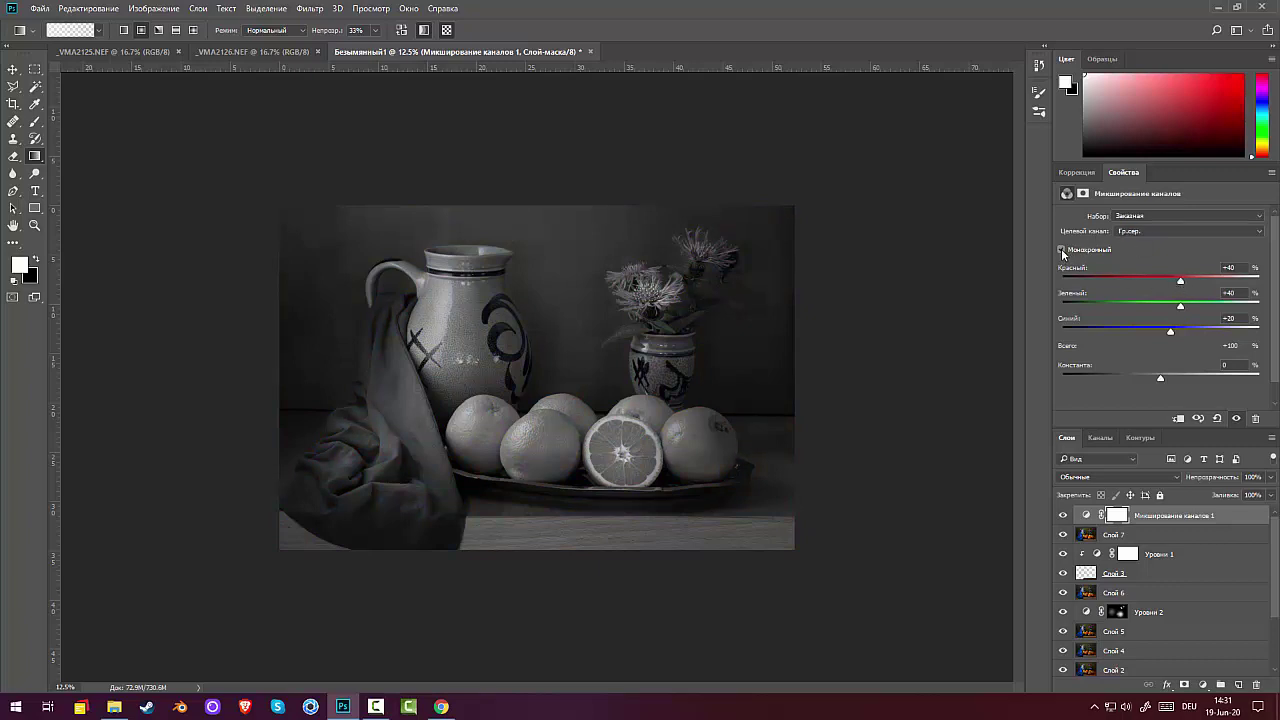
{"action": "left_click", "coordinate": [1256, 419]}
{"action": "left_click", "coordinate": [1077, 172]}
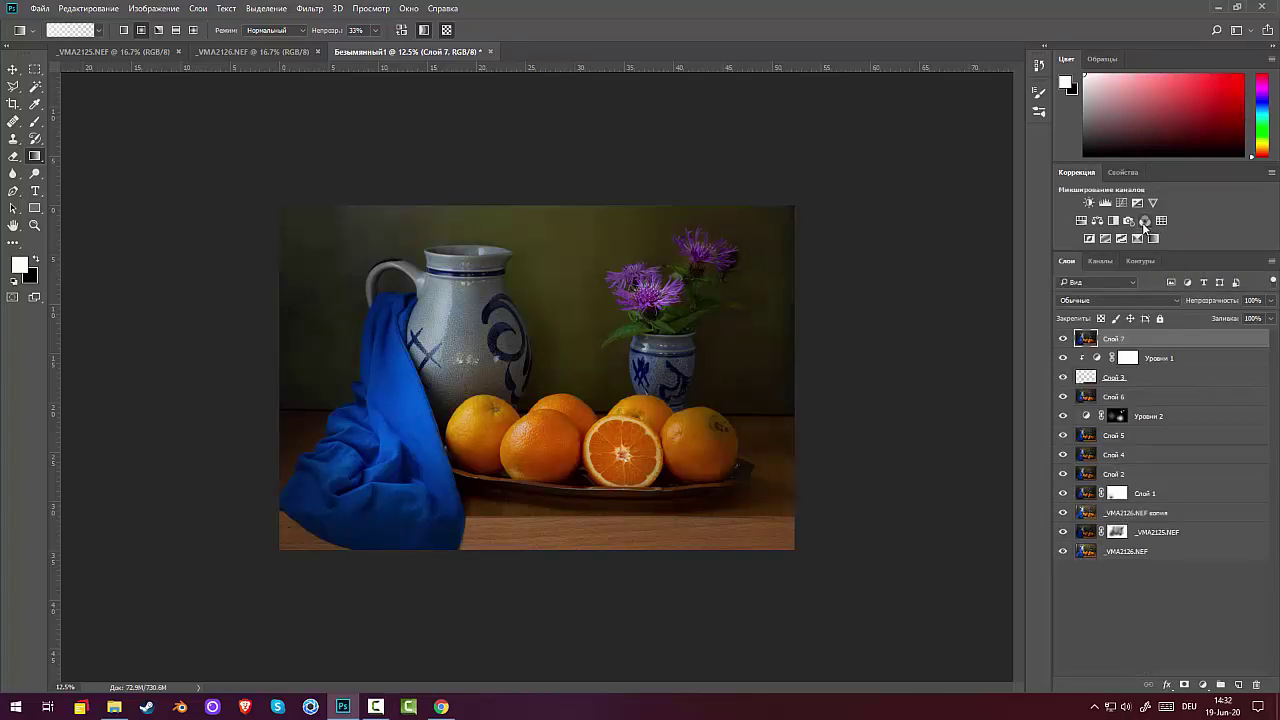
Step: Add a Selective Color adjustment layer above Слой 7 and set Blues to cyan +100, magenta -16, yellow -100, black -34
{"action": "left_click", "coordinate": [1136, 238]}
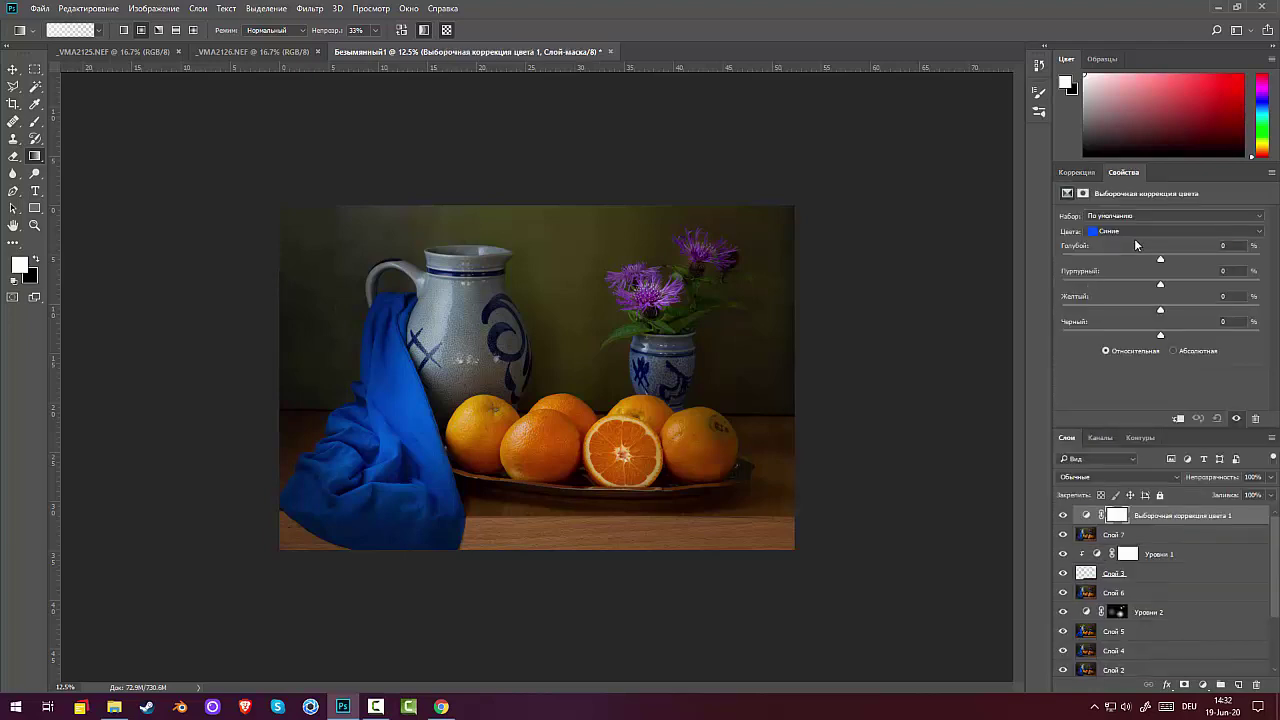
{"action": "left_click_drag", "start_coordinate": [1160, 259], "coordinate": [1259, 259]}
{"action": "left_click_drag", "start_coordinate": [1159, 284], "coordinate": [966, 330]}
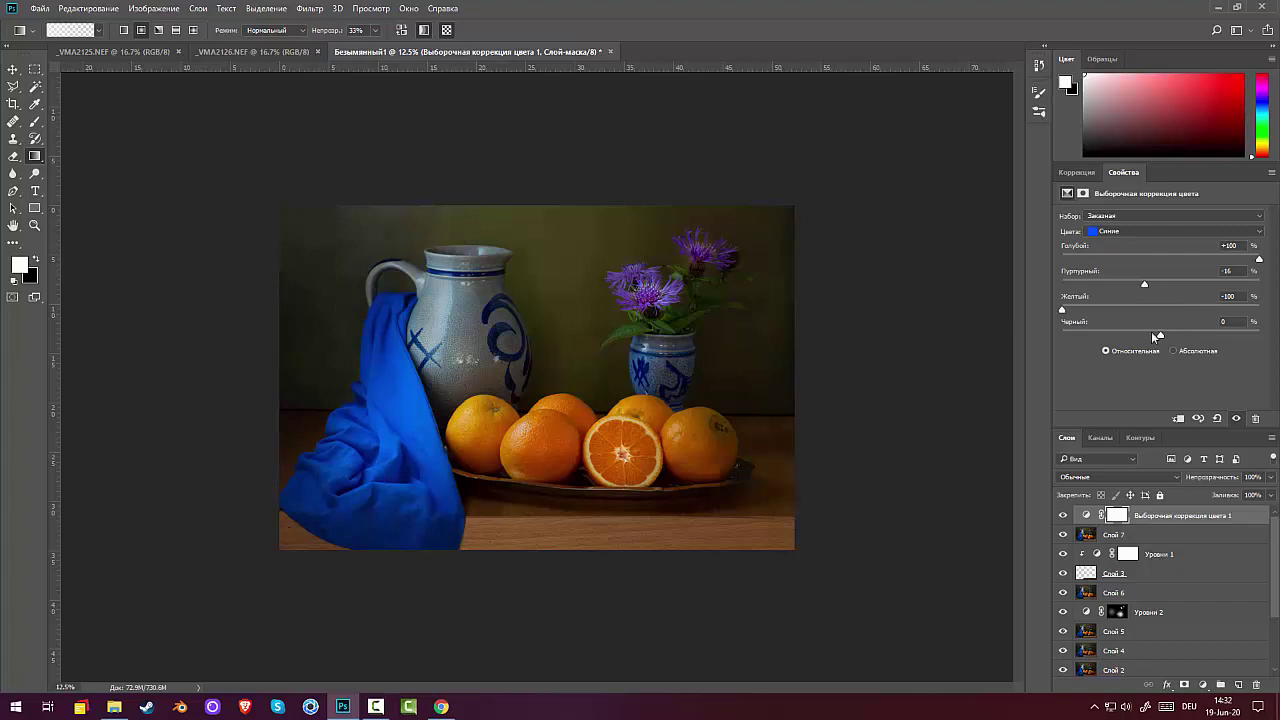
{"action": "left_click_drag", "start_coordinate": [1162, 332], "coordinate": [1127, 351]}
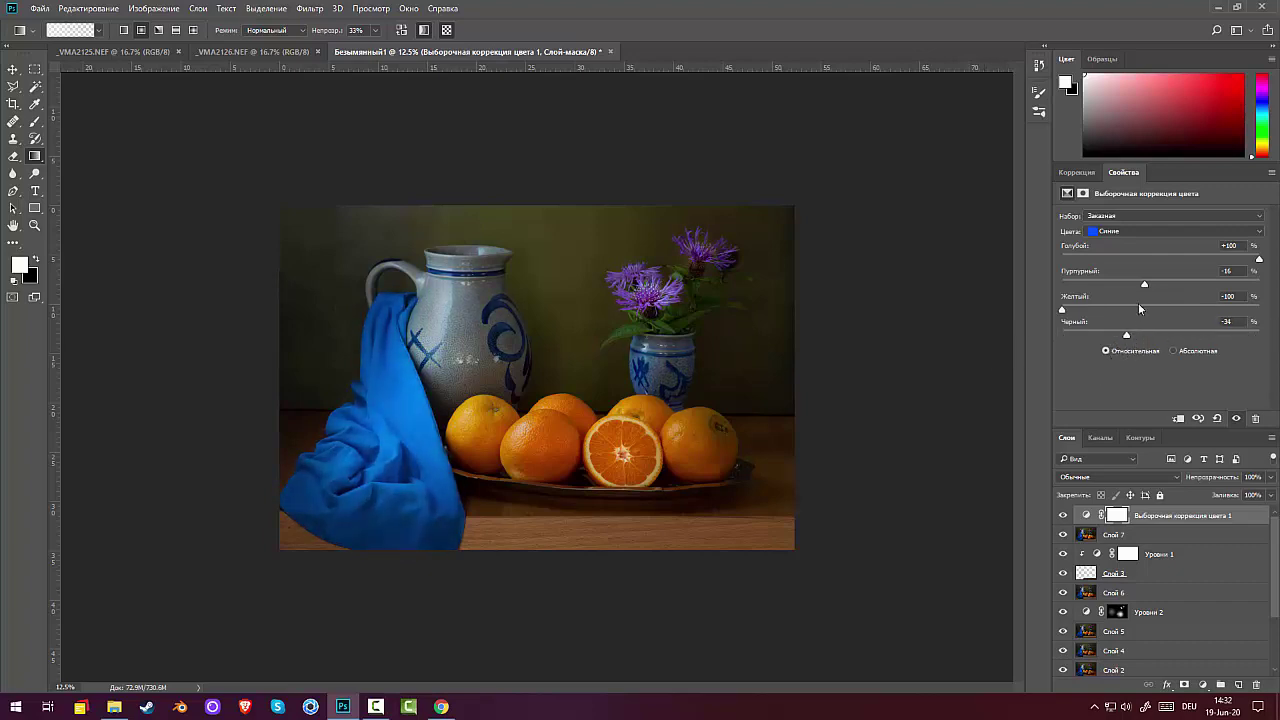
Step: Set the Selective Color Magentas to cyan +99, magenta +38, yellow -100 and black -32
{"action": "left_click", "coordinate": [1110, 232]}
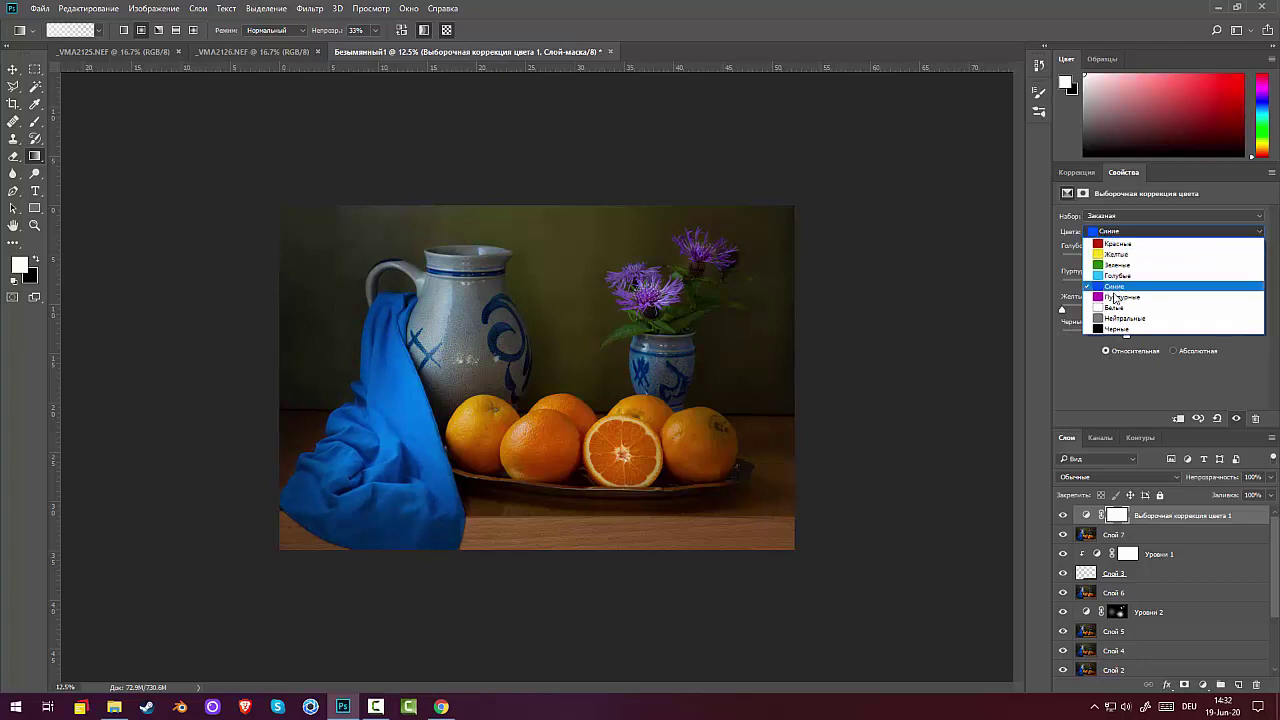
{"action": "left_click", "coordinate": [1116, 297]}
{"action": "left_click_drag", "start_coordinate": [1162, 264], "coordinate": [1259, 247]}
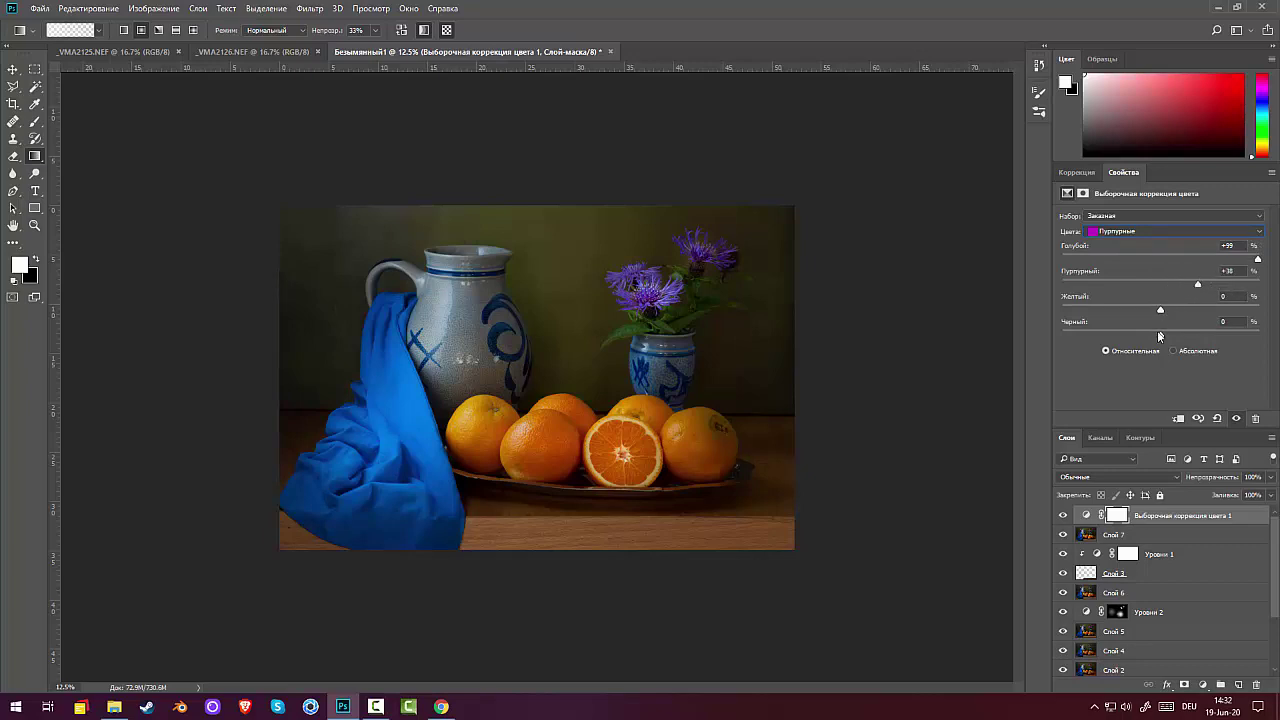
{"action": "left_click_drag", "start_coordinate": [1160, 310], "coordinate": [936, 318]}
{"action": "left_click_drag", "start_coordinate": [1161, 337], "coordinate": [1133, 338]}
Step: Stamp all visible layers into a new layer above the Selective Color adjustment and add an empty layer on top
{"action": "left_click", "coordinate": [1156, 518]}
{"action": "key", "text": "ctrl+minus"}
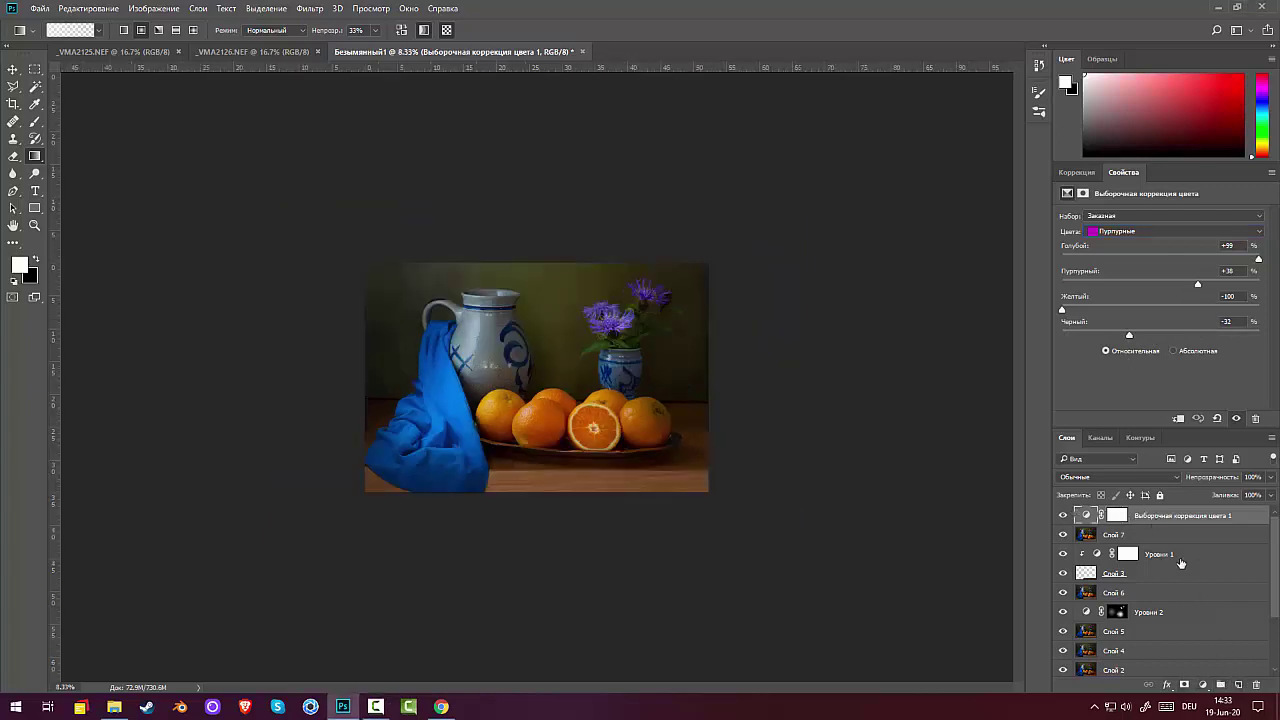
{"action": "key", "text": "ctrl+shift+alt+e"}
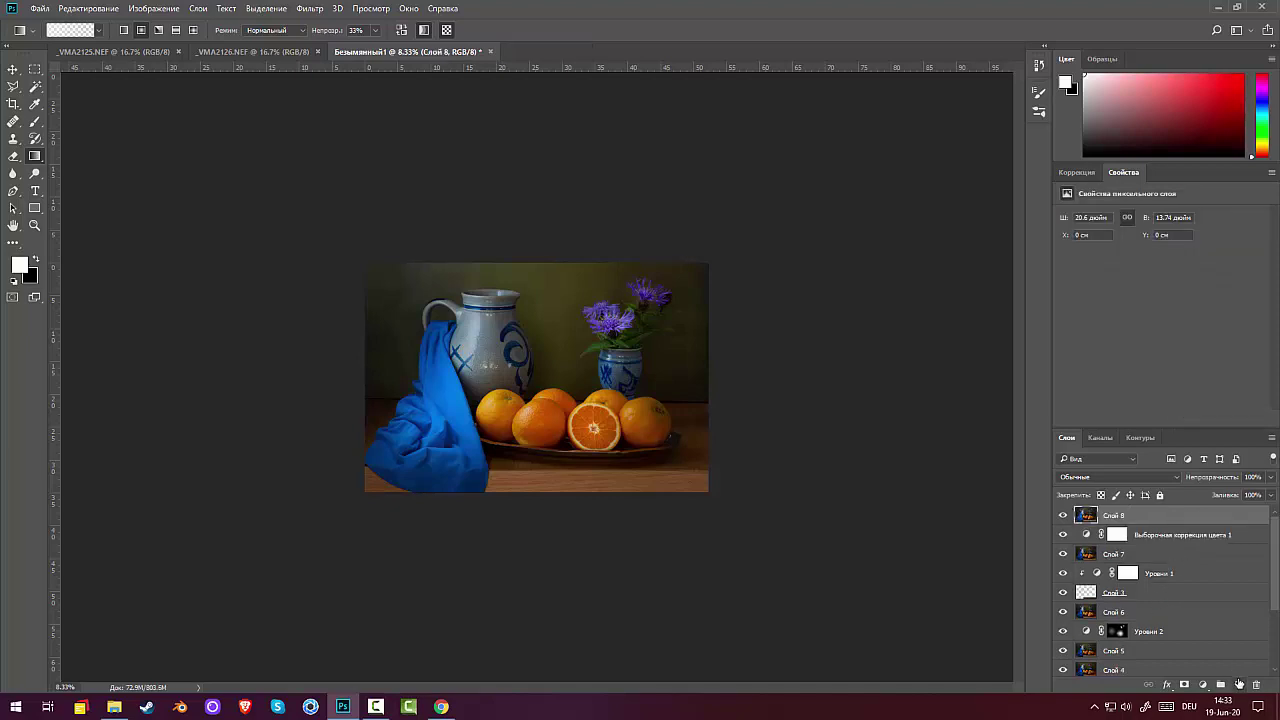
{"action": "left_click", "coordinate": [1238, 686]}
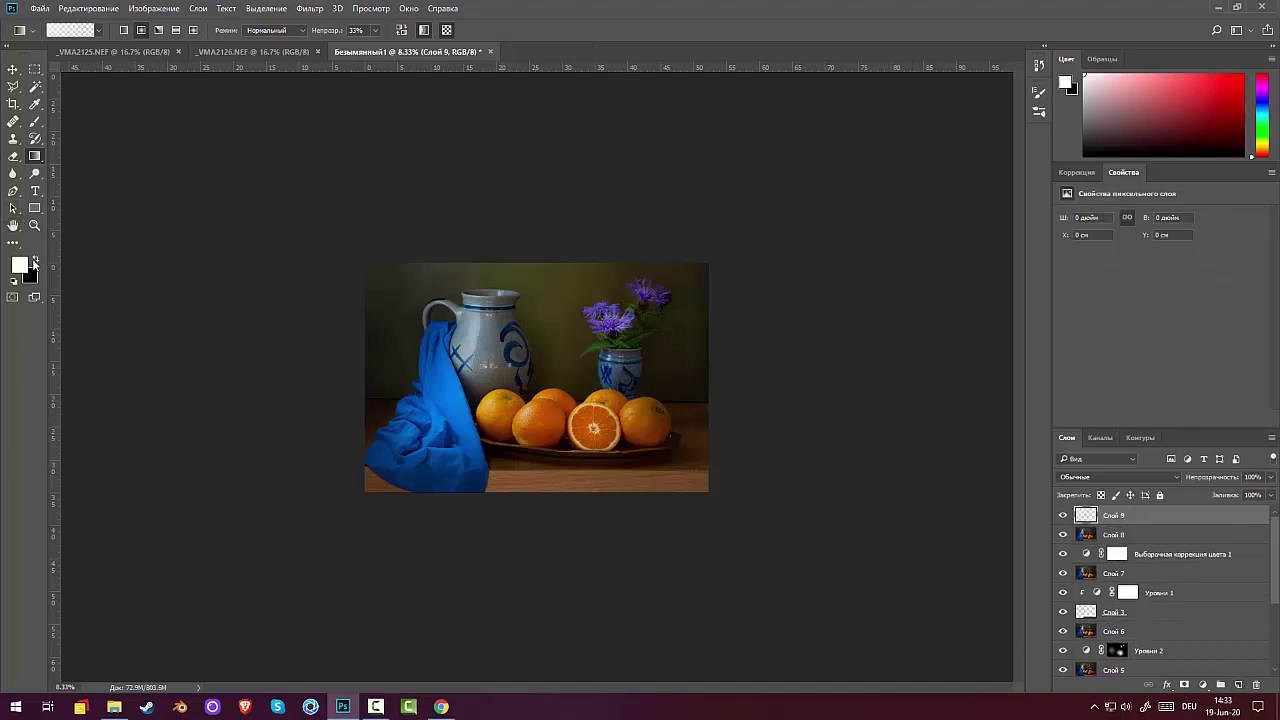
Step: Make an elliptical selection with a 300-pixel feather around the jug, small vase and oranges, and invert it
{"action": "left_click", "coordinate": [35, 70]}
{"action": "left_click", "coordinate": [72, 82]}
{"action": "left_click_drag", "start_coordinate": [420, 340], "coordinate": [669, 436]}
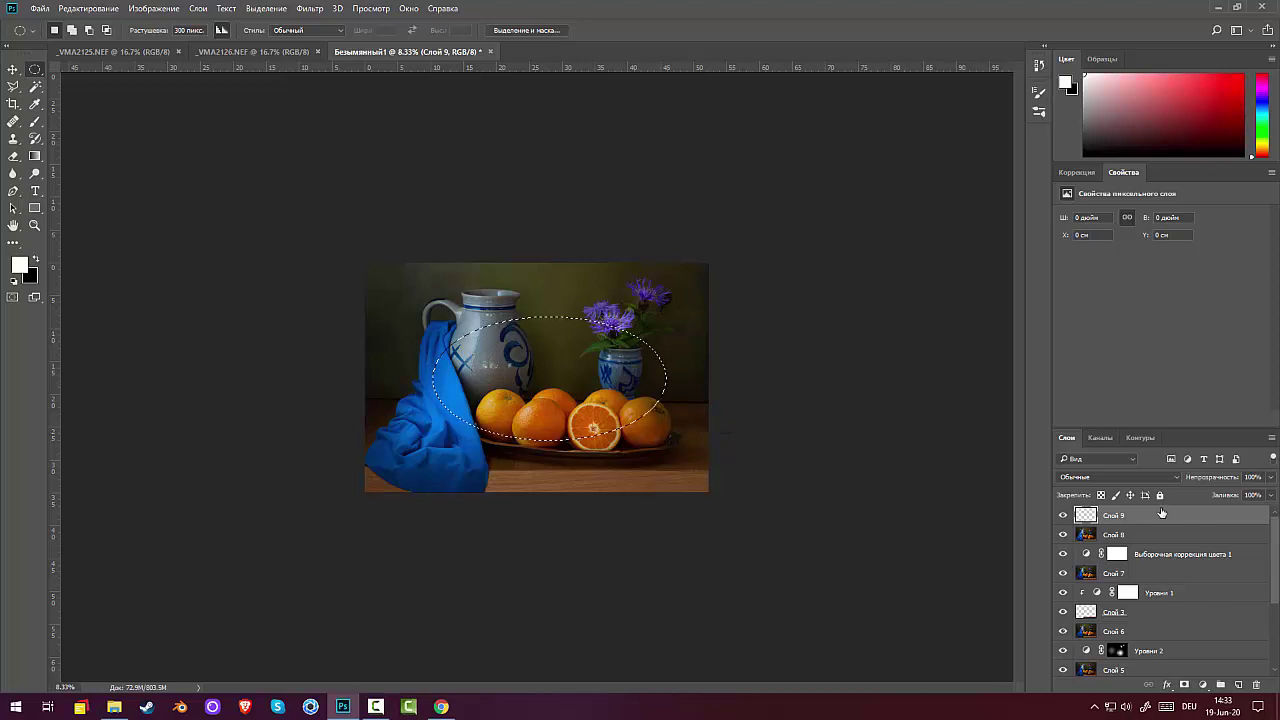
{"action": "key", "text": "ctrl+shift+i"}
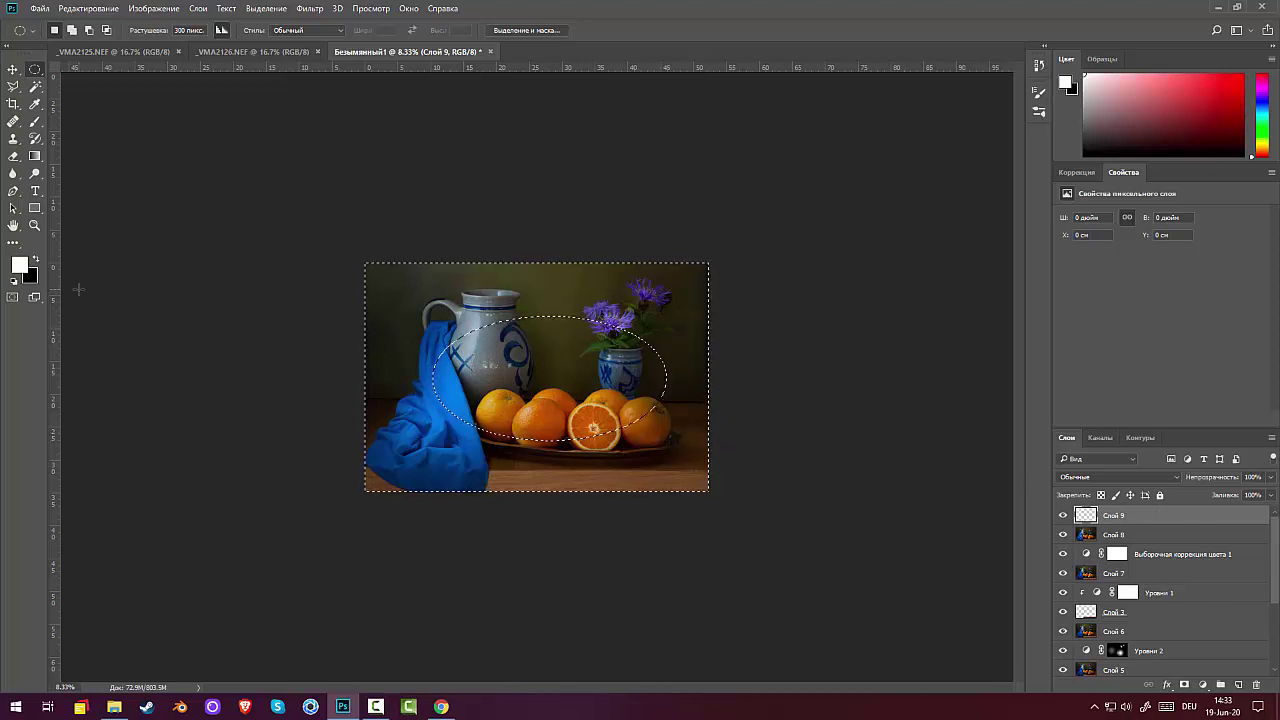
Step: Fill the inverted selection with black on Слой 9, lower the layer opacity to 52% and deselect
{"action": "key", "text": "ctrl+BackSpace"}
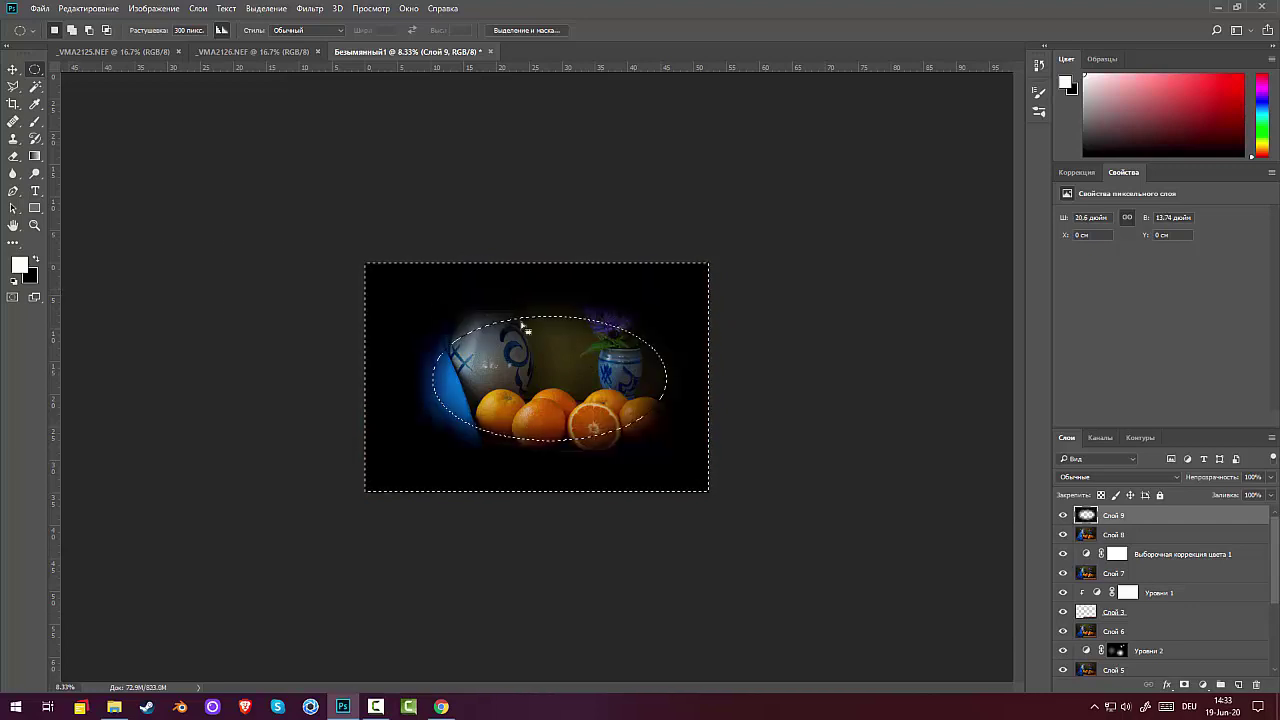
{"action": "left_click_drag", "start_coordinate": [1216, 483], "coordinate": [1186, 485]}
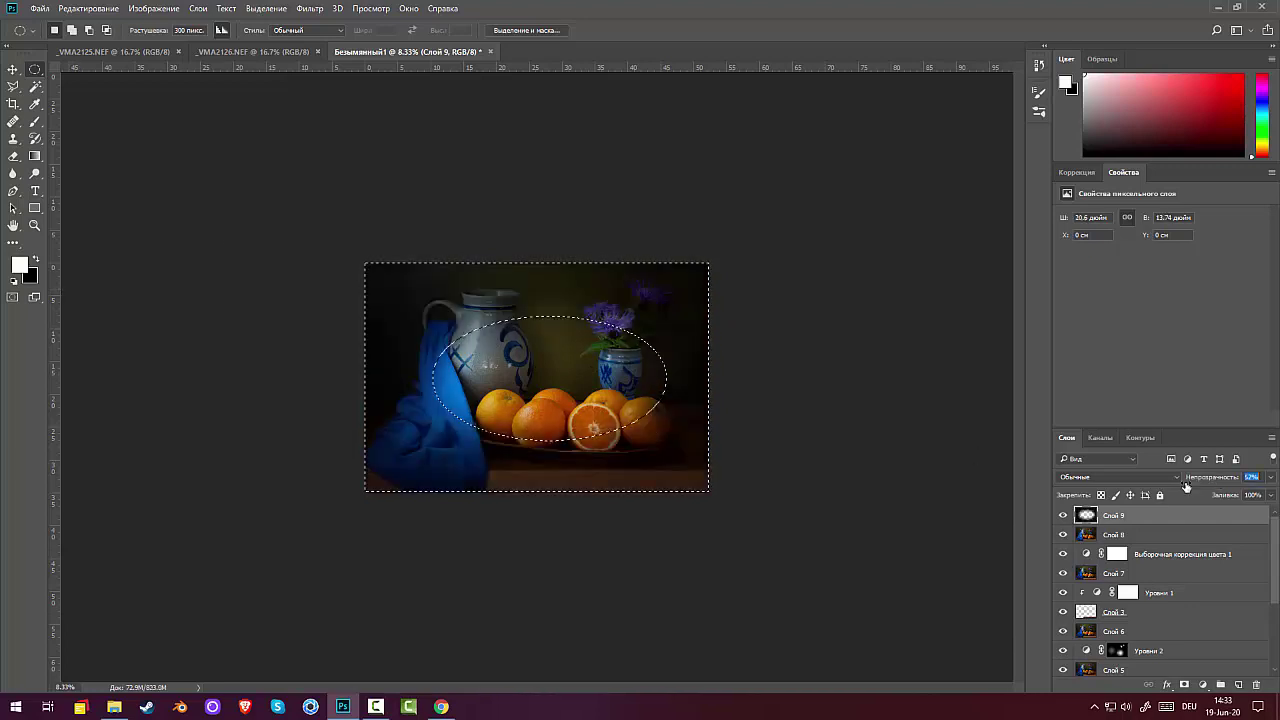
{"action": "key", "text": "ctrl+d"}
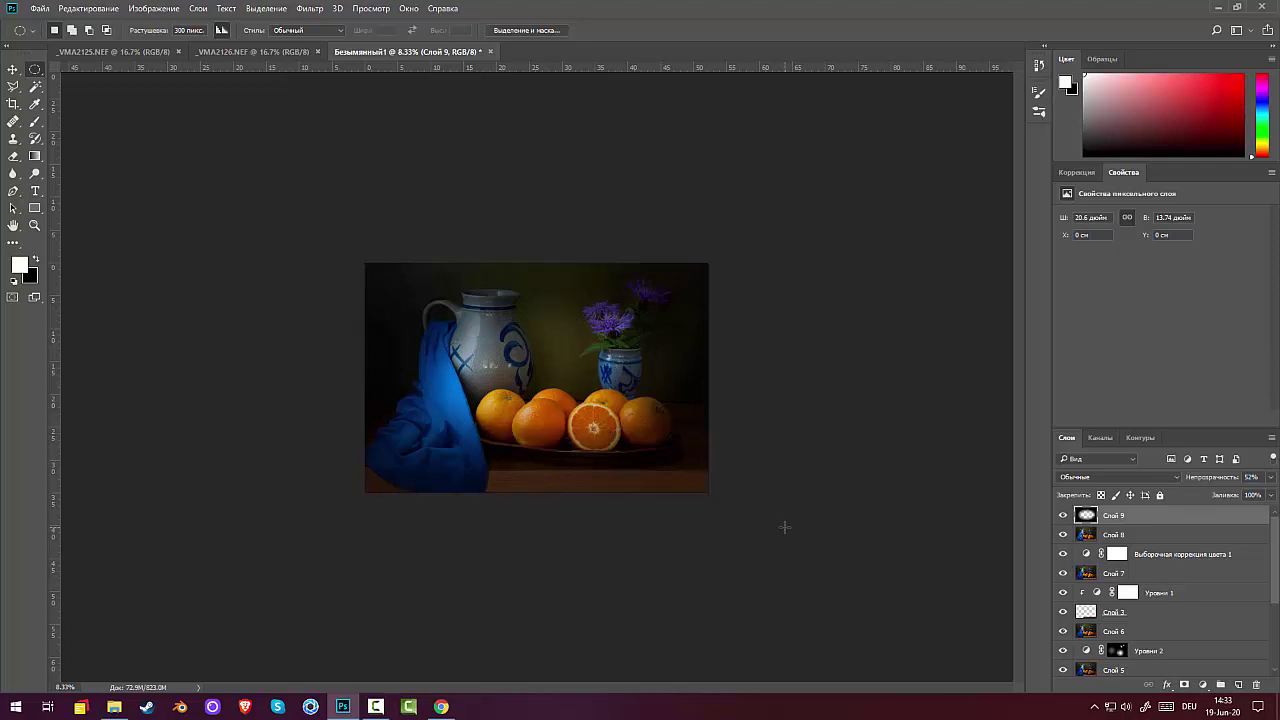
Step: Warp the black vignette on Слой 9 outward around the still life and set the layer's opacity to 39%
{"action": "key", "text": "ctrl+t"}
{"action": "right_click", "coordinate": [563, 388]}
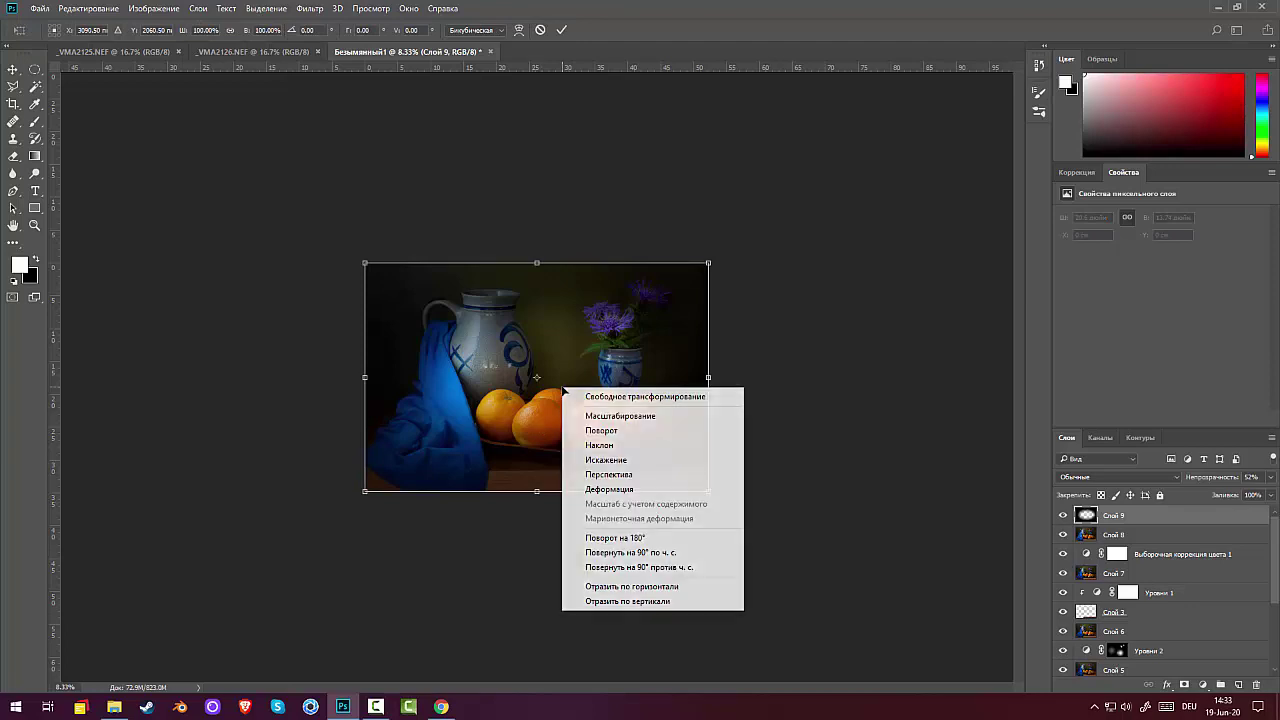
{"action": "left_click", "coordinate": [600, 491]}
{"action": "left_click_drag", "start_coordinate": [653, 360], "coordinate": [681, 323]}
{"action": "left_click_drag", "start_coordinate": [472, 339], "coordinate": [428, 335]}
{"action": "left_click_drag", "start_coordinate": [415, 462], "coordinate": [381, 479]}
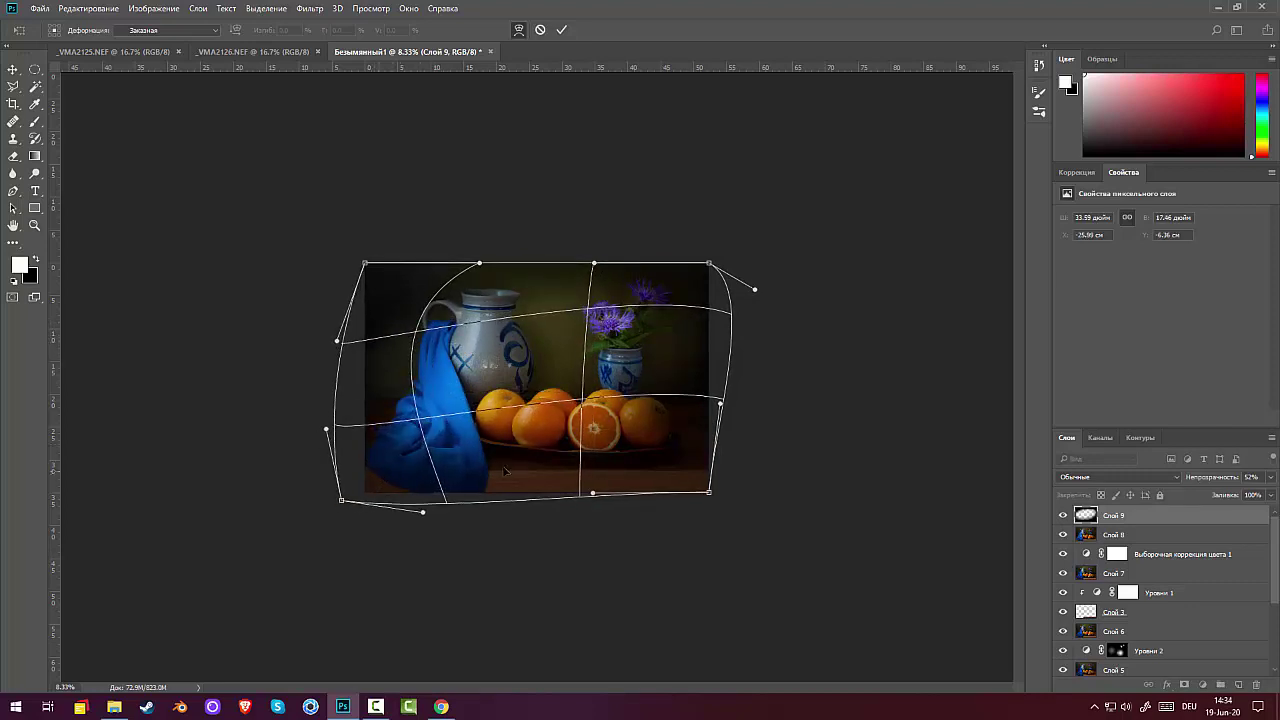
{"action": "left_click_drag", "start_coordinate": [625, 492], "coordinate": [711, 546]}
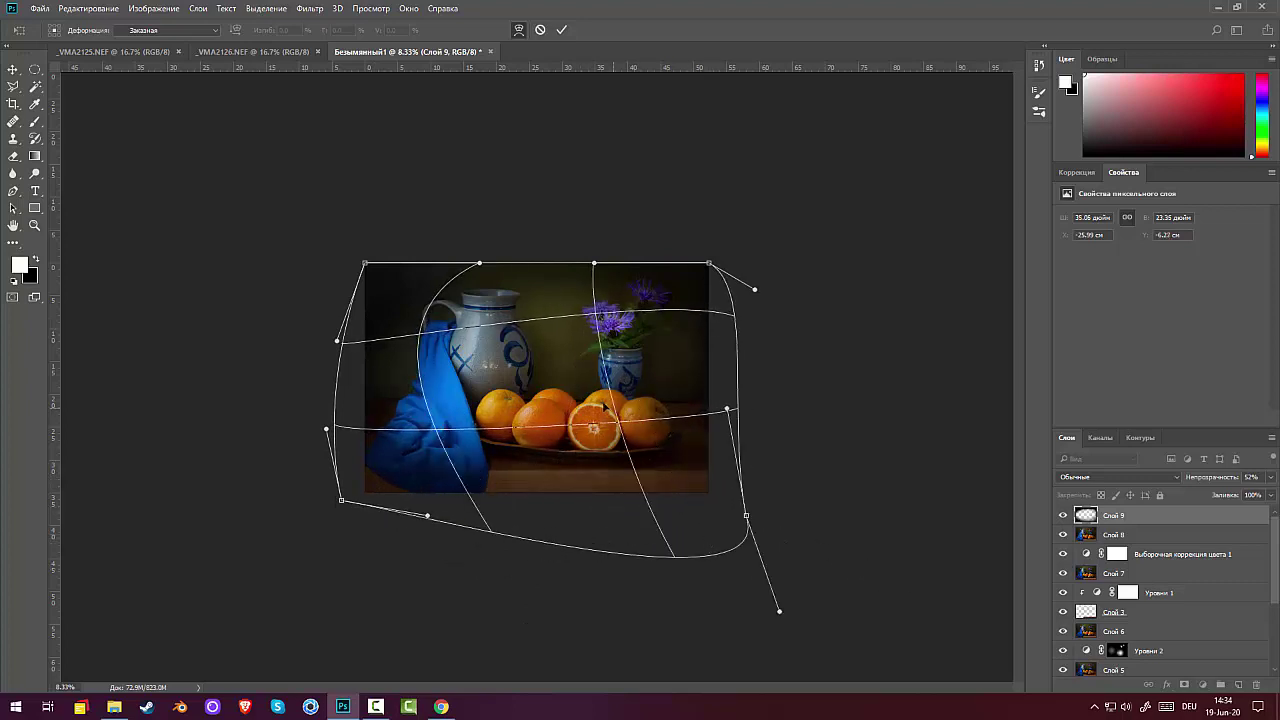
{"action": "left_click_drag", "start_coordinate": [660, 310], "coordinate": [640, 280]}
{"action": "left_click_drag", "start_coordinate": [381, 312], "coordinate": [342, 316]}
{"action": "key", "text": "Return"}
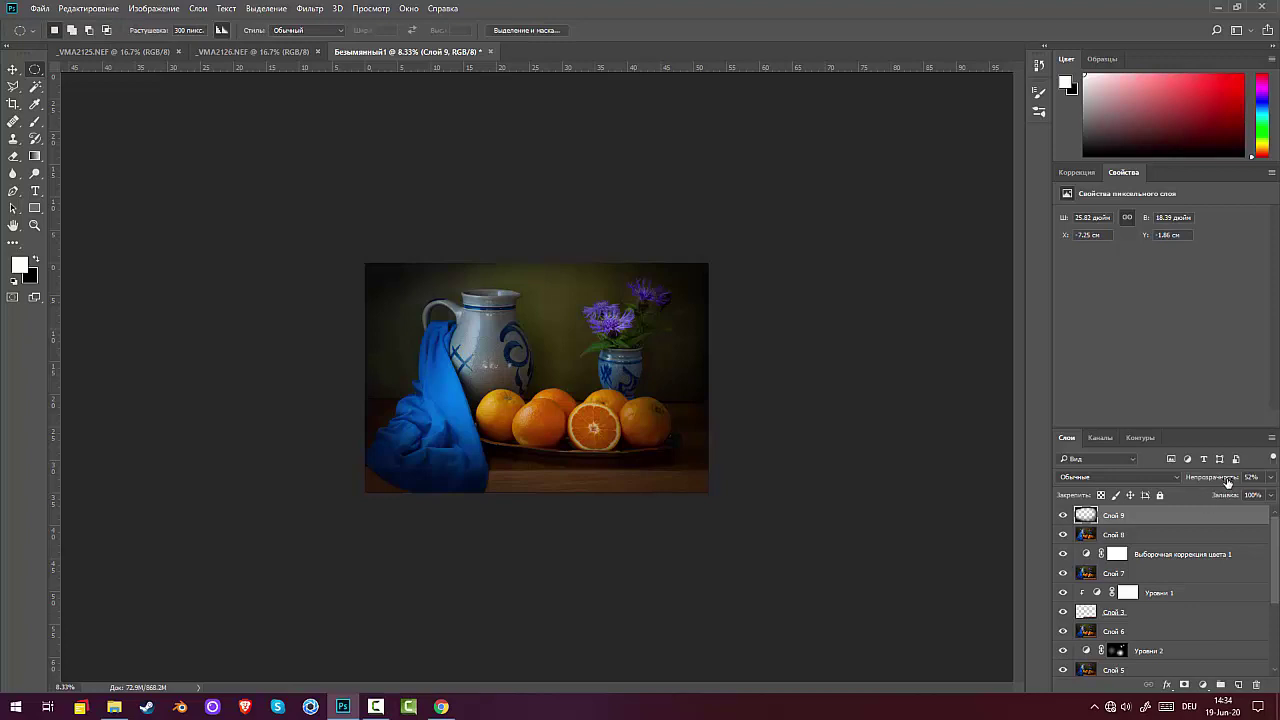
{"action": "left_click_drag", "start_coordinate": [1222, 480], "coordinate": [1215, 480]}
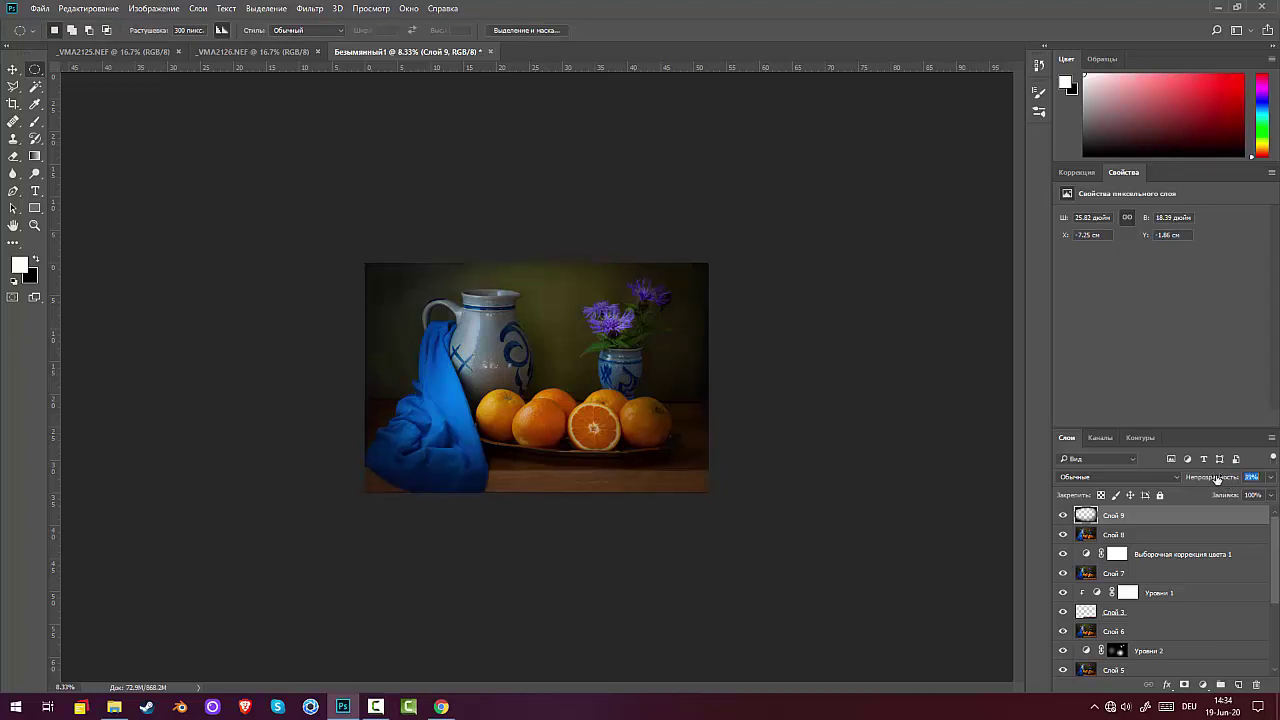
{"action": "left_click", "coordinate": [1172, 515]}
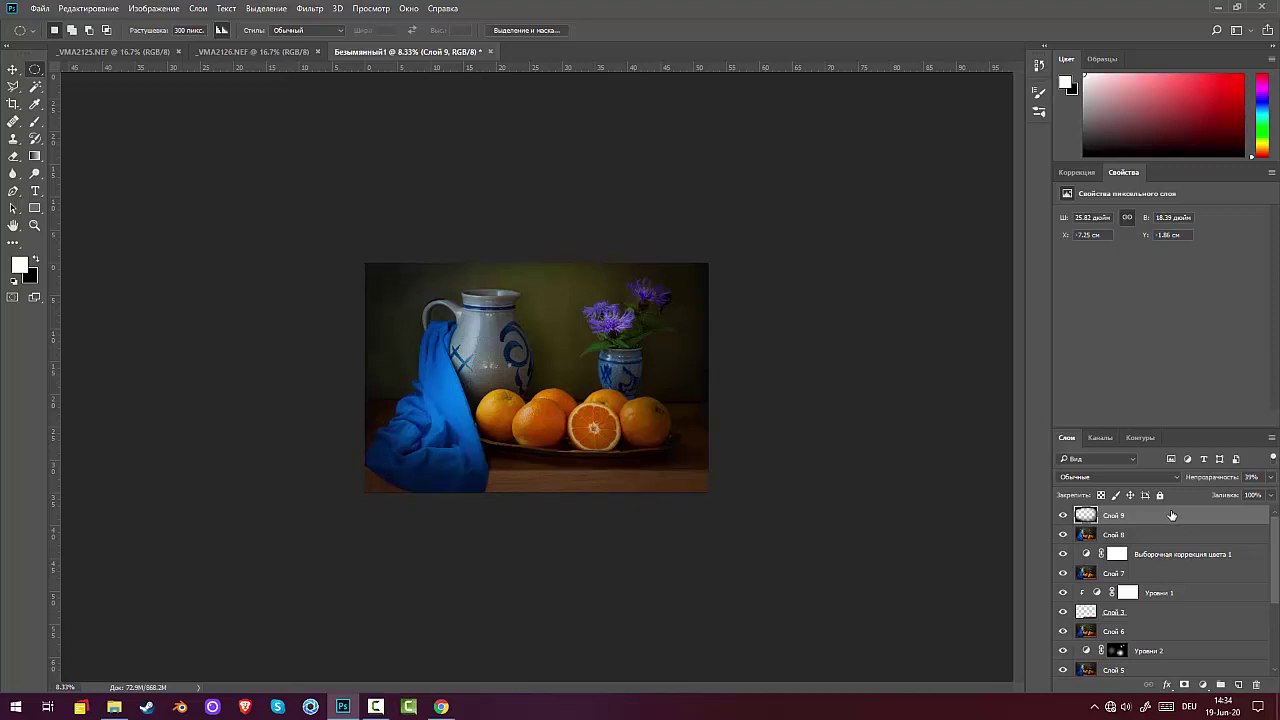